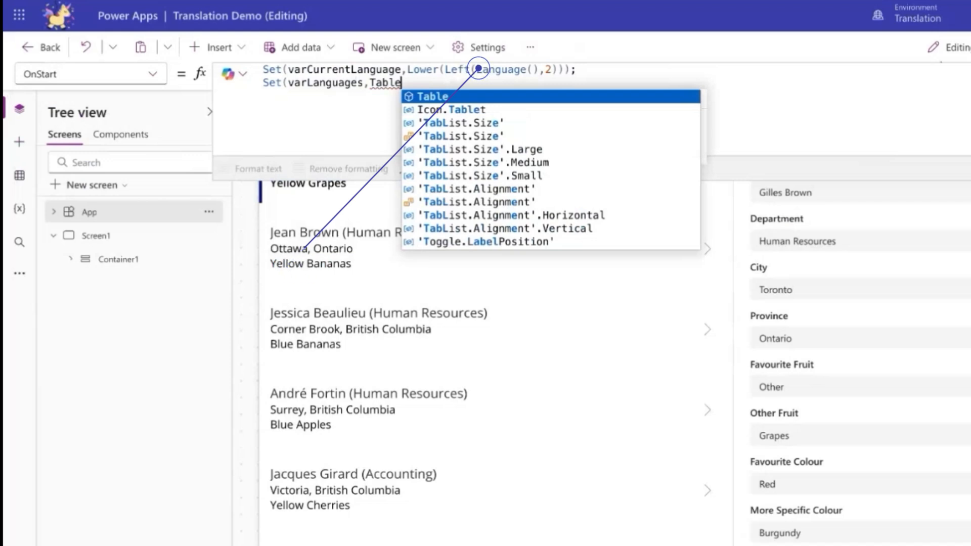
# Complete the app's OnStart formula so varLanguages holds a table of Code/Value records: "en" with "English" and "fr" with "Français".
pyautogui.write('({C')
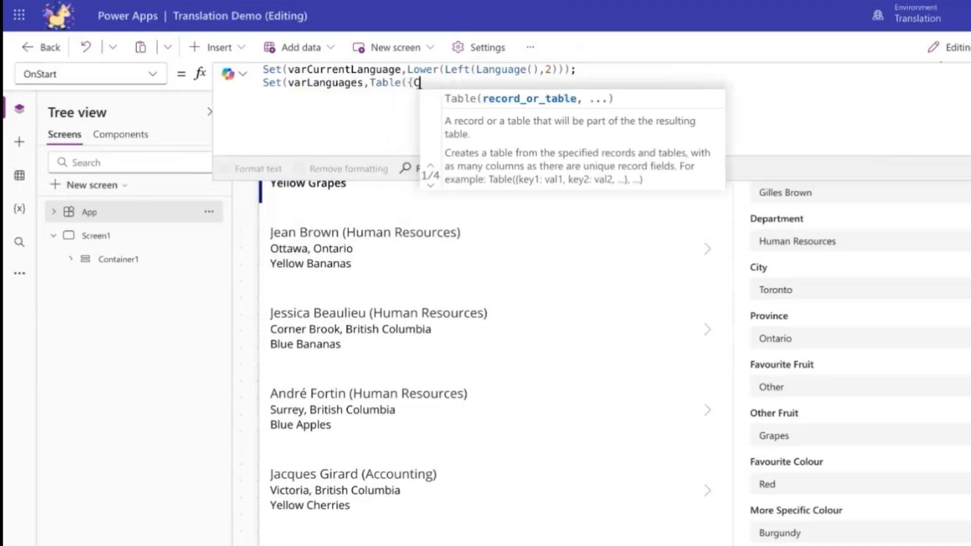
pyautogui.write('ode: "en", V')
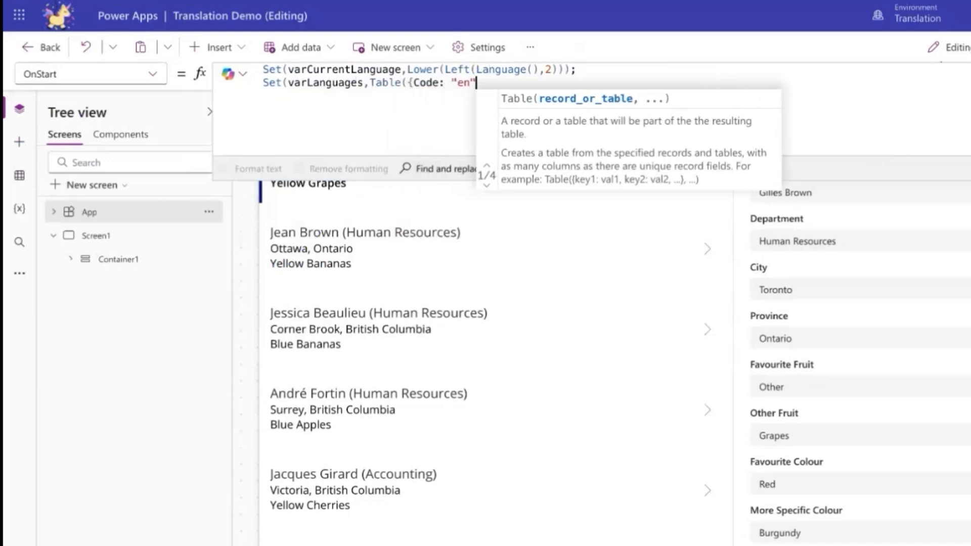
pyautogui.write('alue: ')
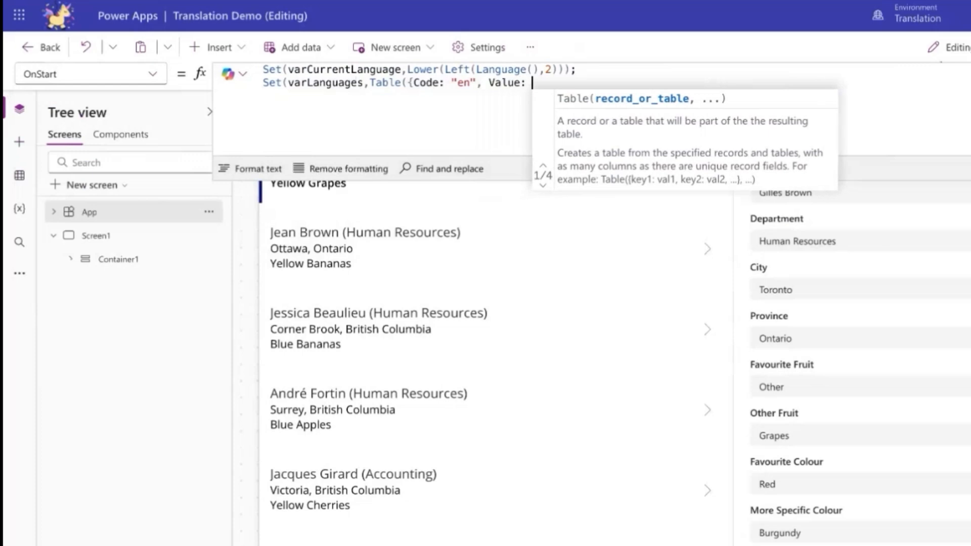
pyautogui.write('"English"}, {')
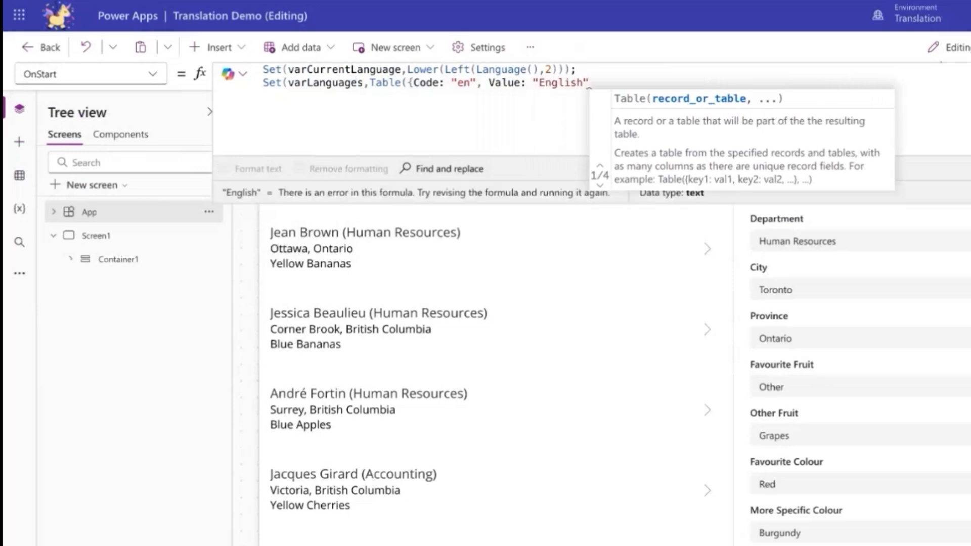
pyautogui.write('Code: "')
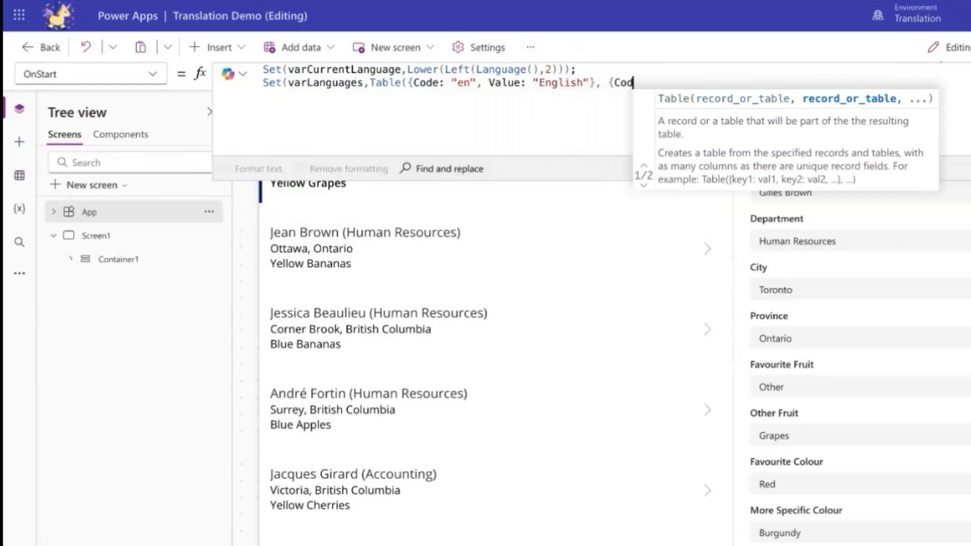
pyautogui.write('fr", ')
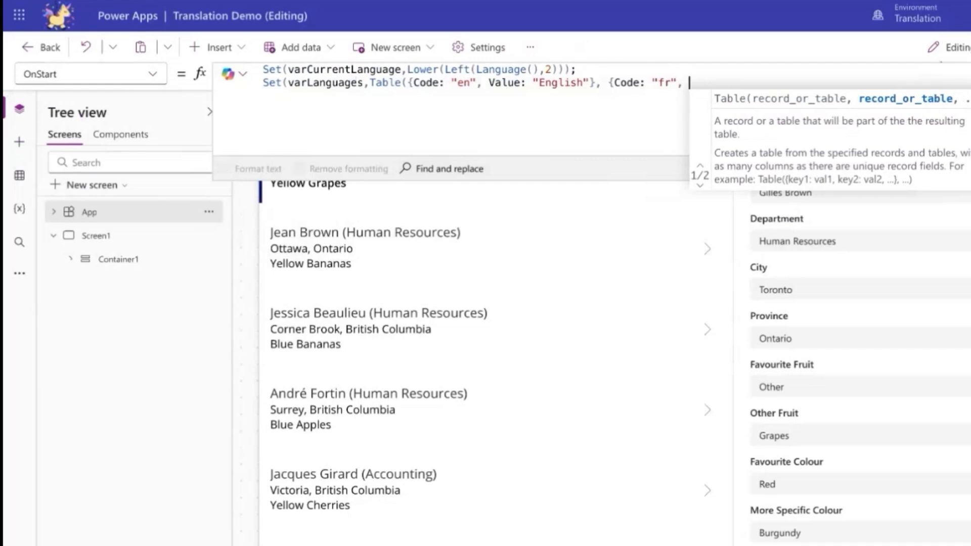
pyautogui.write('Value: "Franc')
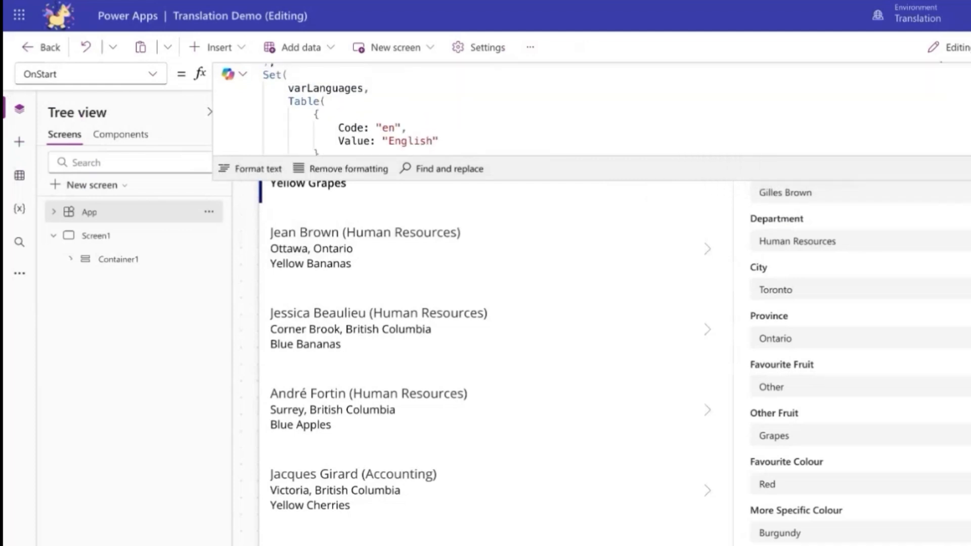
pyautogui.scroll(1, 460, 113)
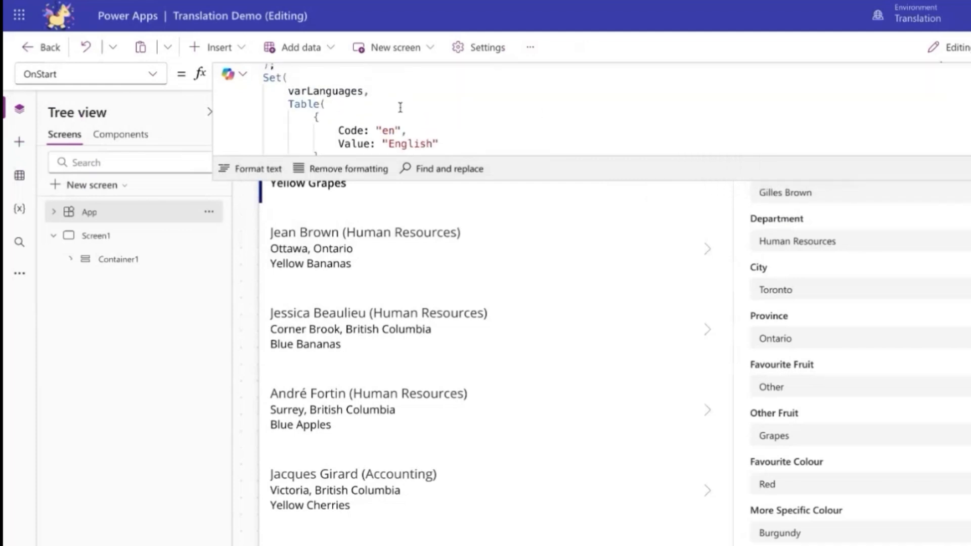
pyautogui.scroll(-2, 390, 109)
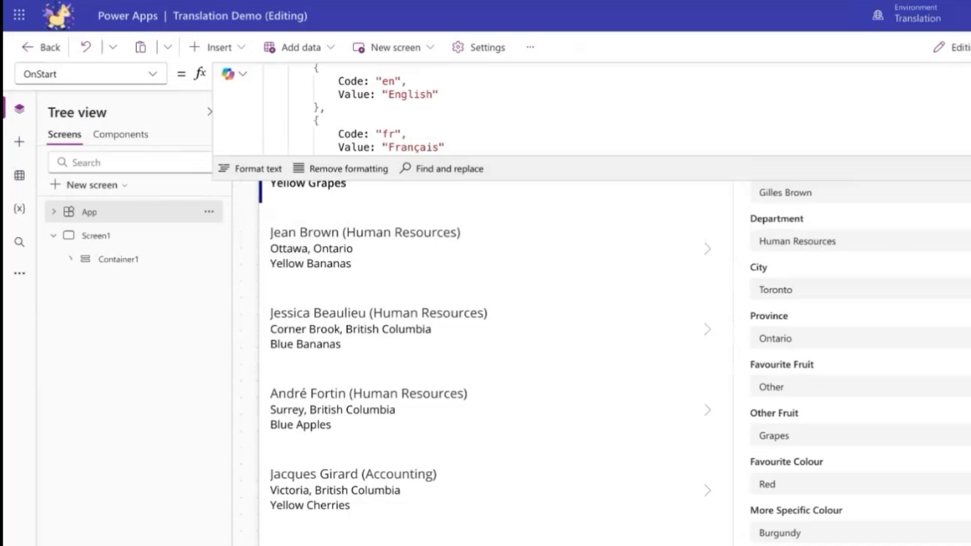
pyautogui.click(969, 74)
# Insert a dropdown control into Container2 inside Container1 on Screen1.
pyautogui.click(112, 258)
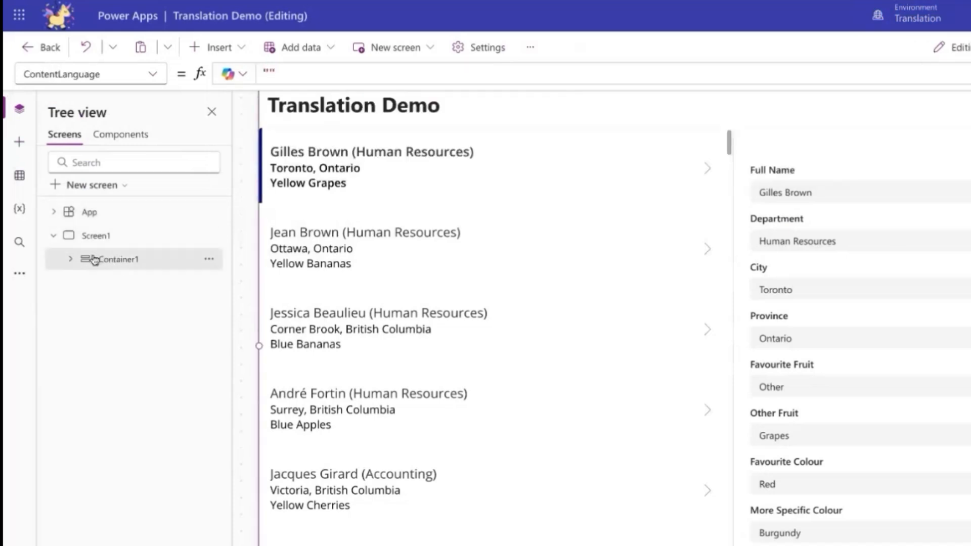
pyautogui.click(125, 283)
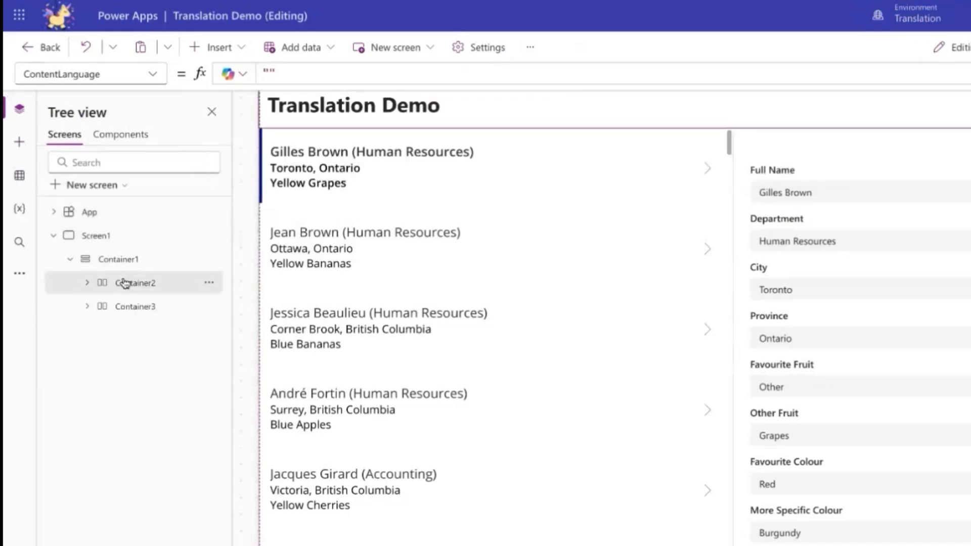
pyautogui.click(242, 47)
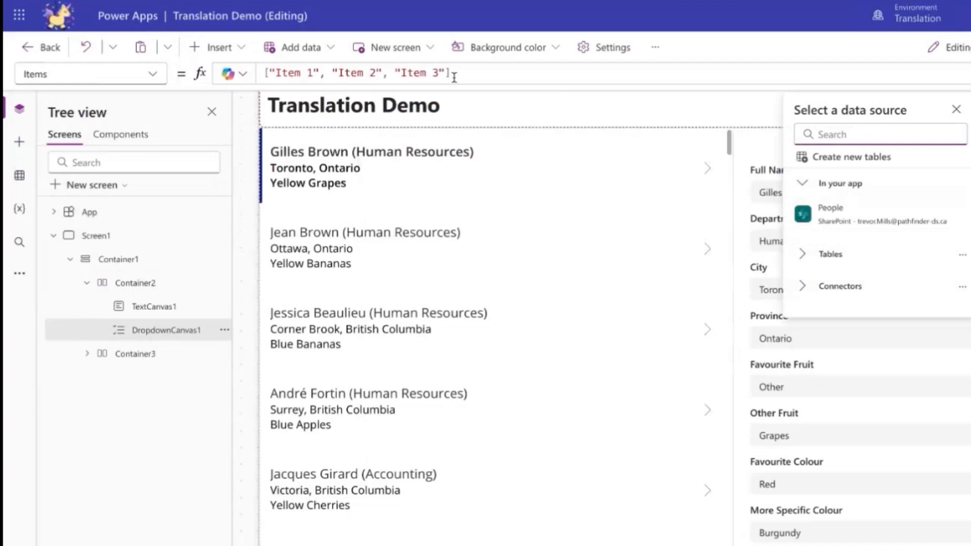
# Replace the new dropdown's Items formula with varLanguages.
pyautogui.click(454, 77)
pyautogui.hotkey('ctrl', 'a')
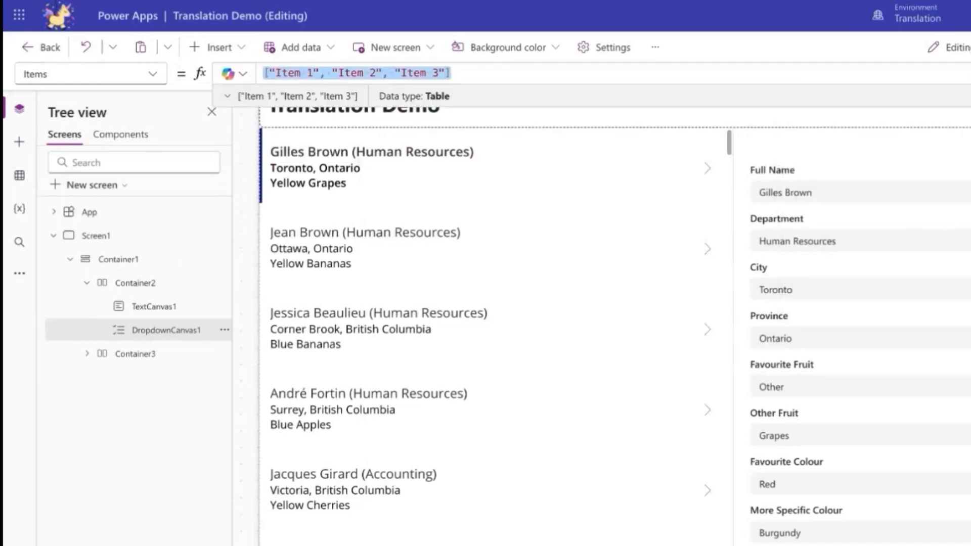
pyautogui.write('varLanguages')
# Set the dropdown's DefaultSelectedItems to Filter(varLanguages,Code=varCurrentLanguage).
pyautogui.click(151, 74)
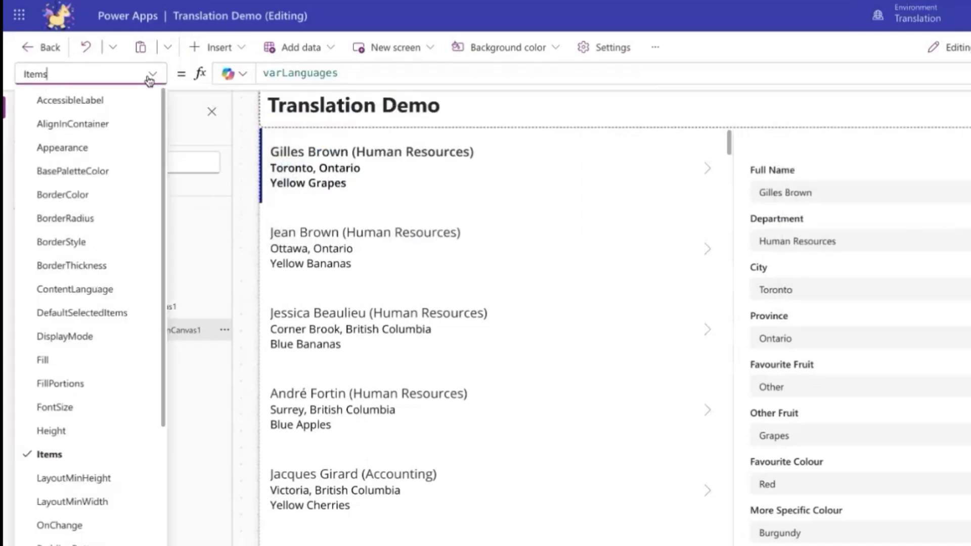
pyautogui.click(108, 312)
pyautogui.click(450, 74)
pyautogui.write('Filter(v')
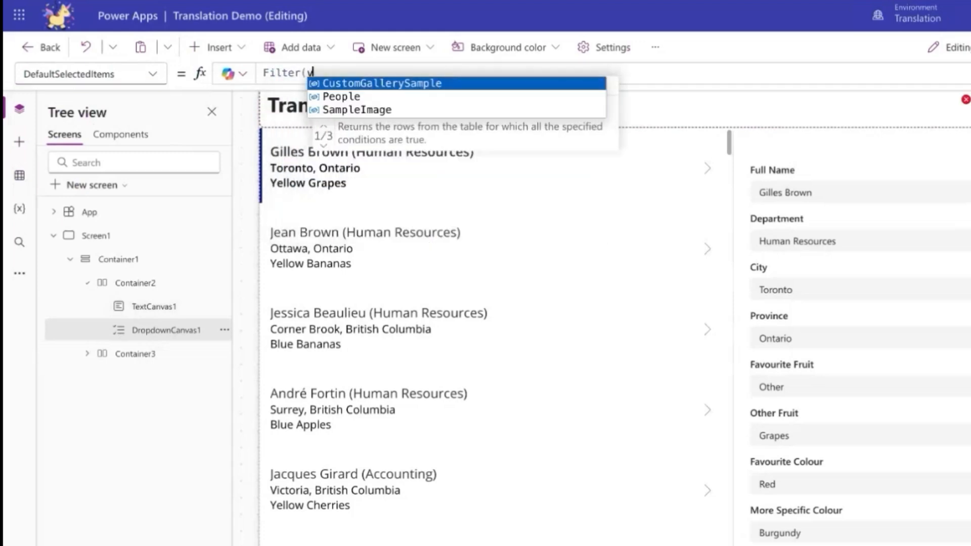
pyautogui.write('arLanguages')
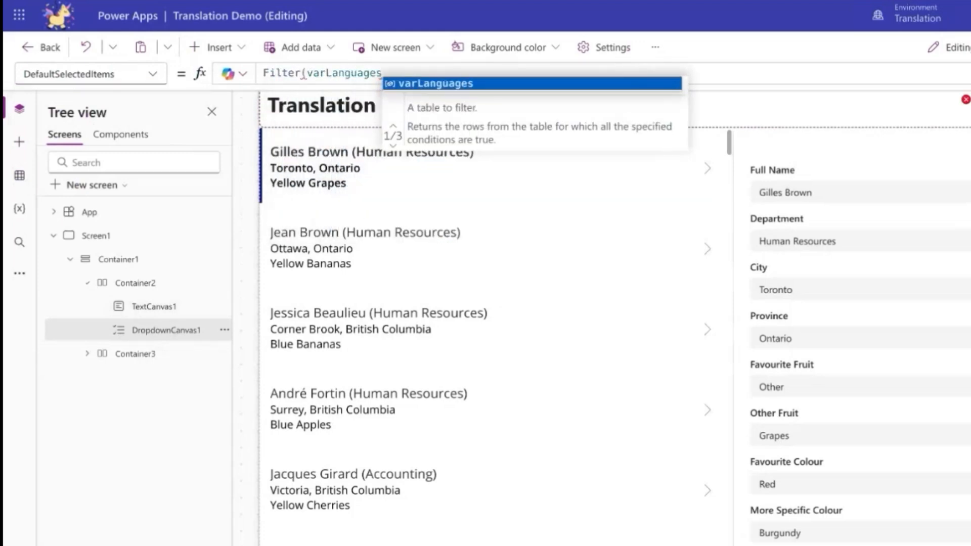
pyautogui.write(',Code=varC')
pyautogui.press('Tab')
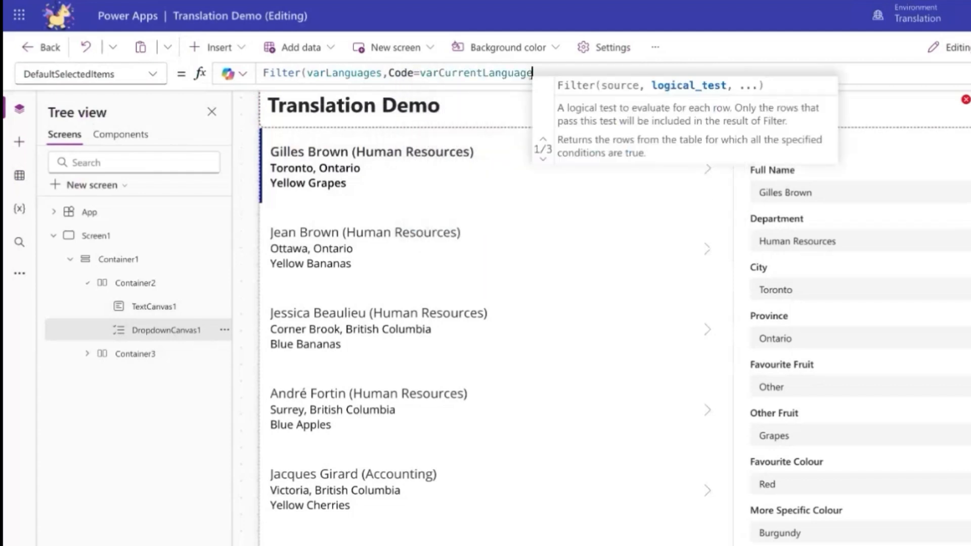
pyautogui.write(')')
# Set the dropdown's OnChange formula to Set(varCurrentLanguage,DropdownCanvas1.Selected.Code).
pyautogui.click(154, 74)
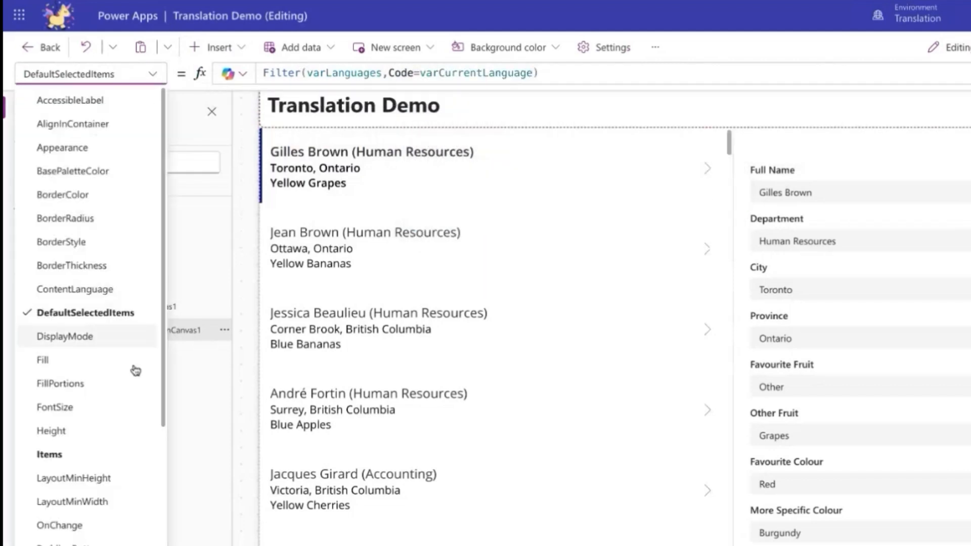
pyautogui.scroll(-3, 127, 385)
pyautogui.click(113, 432)
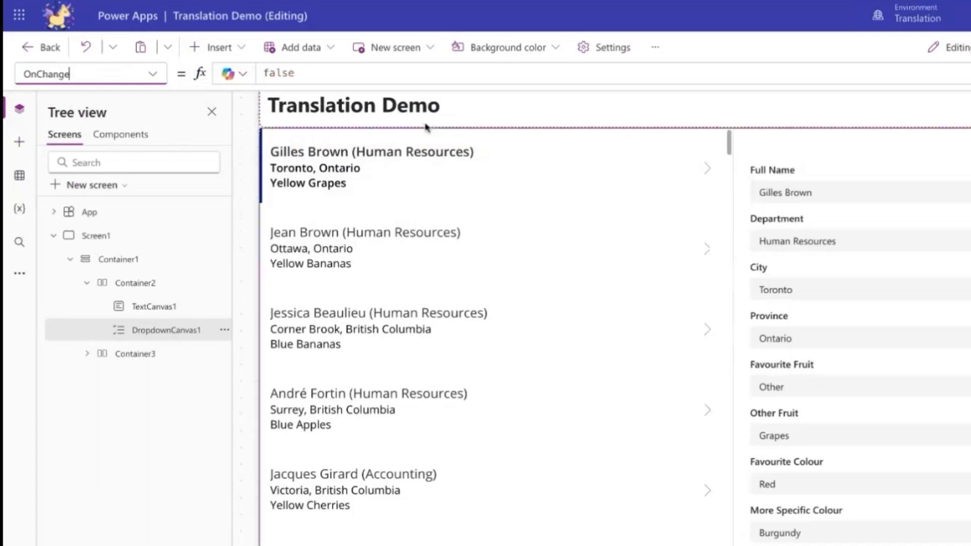
pyautogui.click(483, 77)
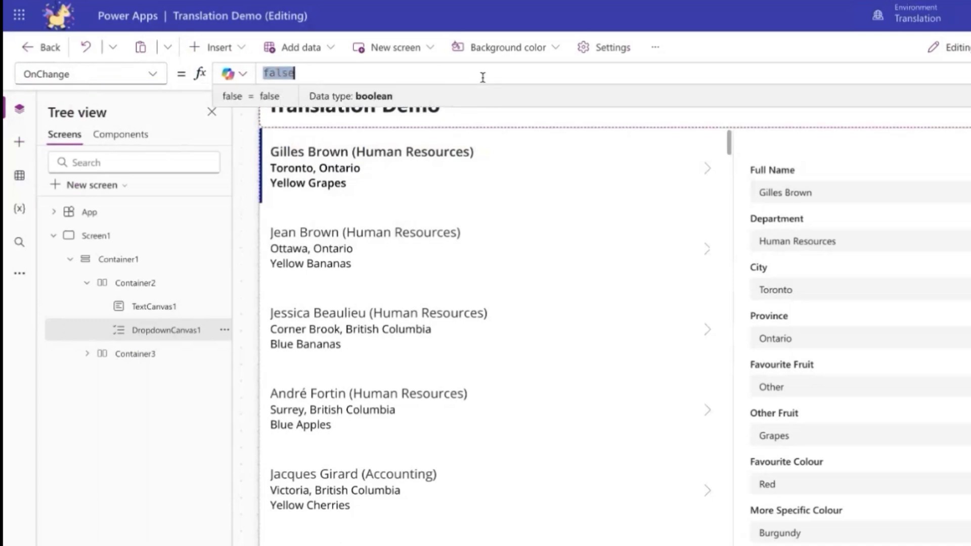
pyautogui.write('Set(varCu')
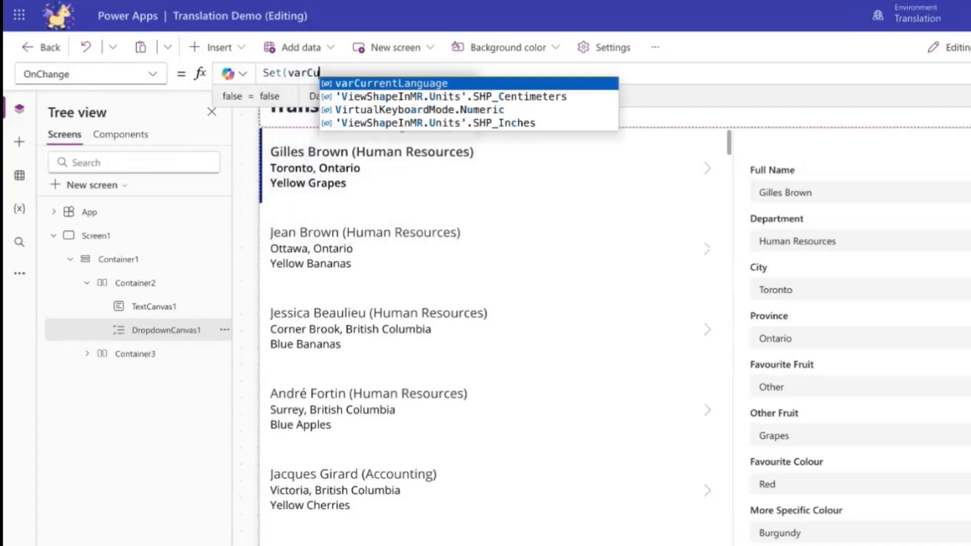
pyautogui.write('rrentLangu')
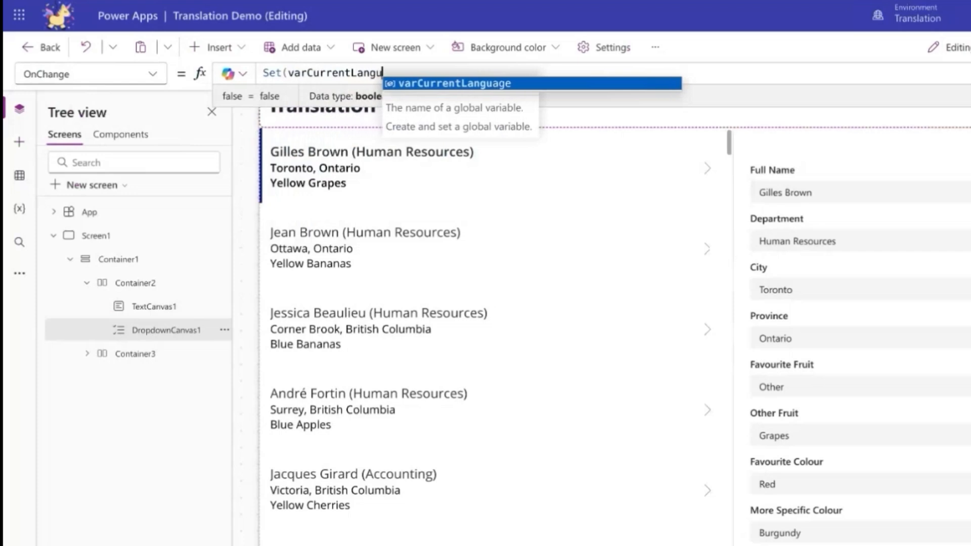
pyautogui.write('age,DropdownCa')
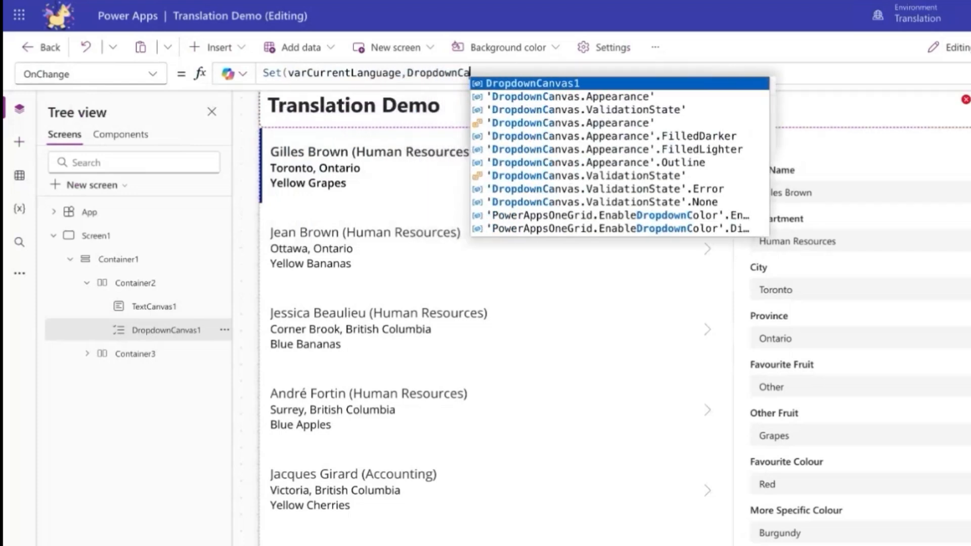
pyautogui.write('nvas1')
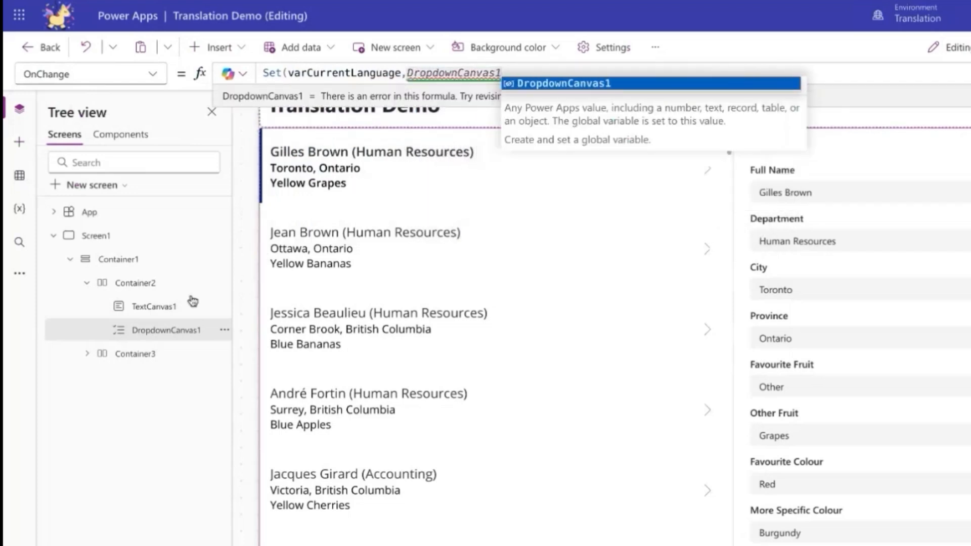
pyautogui.write('.Selected.Code)')
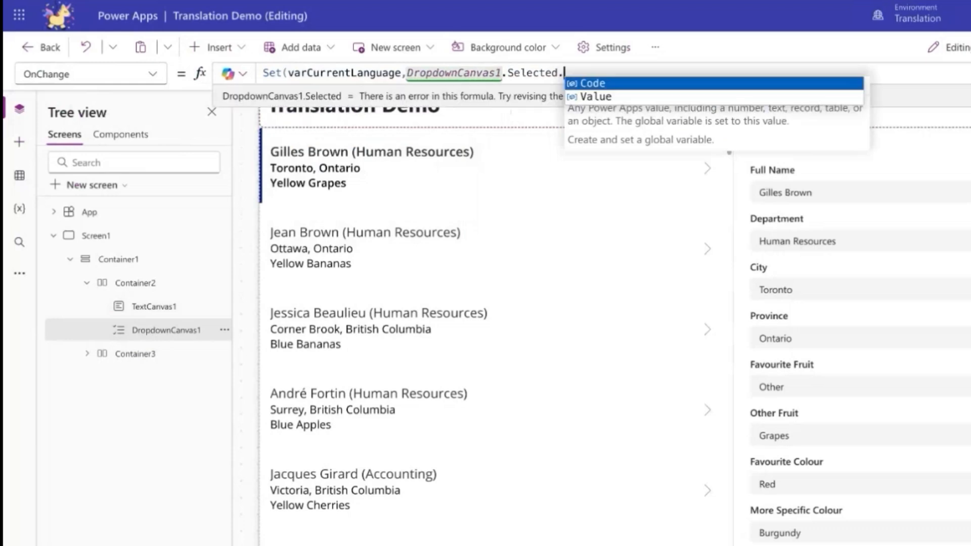
# Run the app's OnStart logic and preview the app.
pyautogui.rightClick(106, 216)
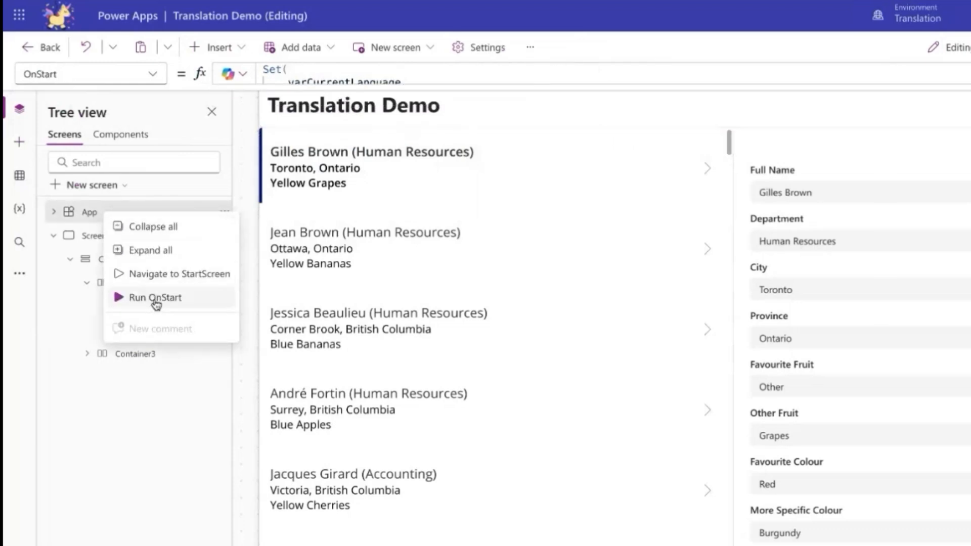
pyautogui.click(155, 298)
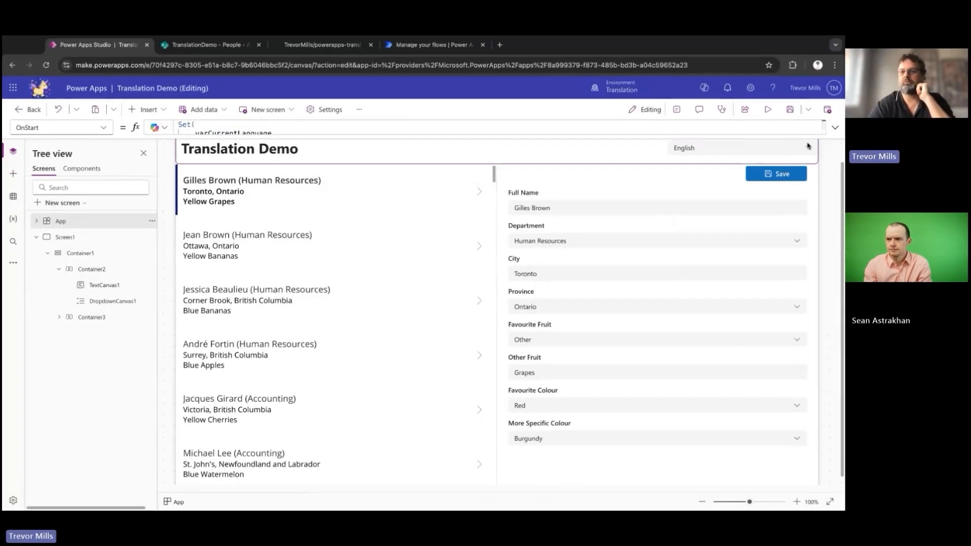
pyautogui.click(829, 148)
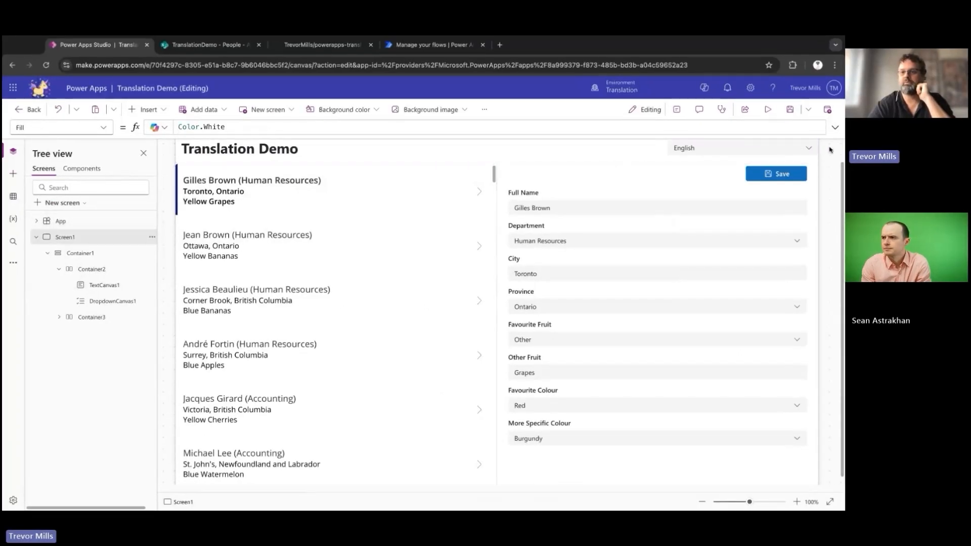
pyautogui.click(767, 109)
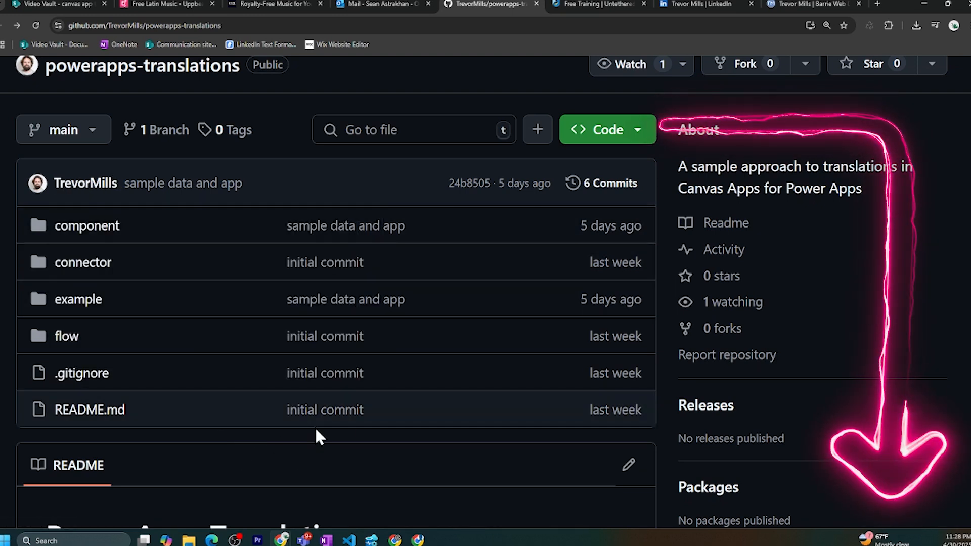
# View the repository author's LinkedIn profile and the free training page.
pyautogui.click(696, 5)
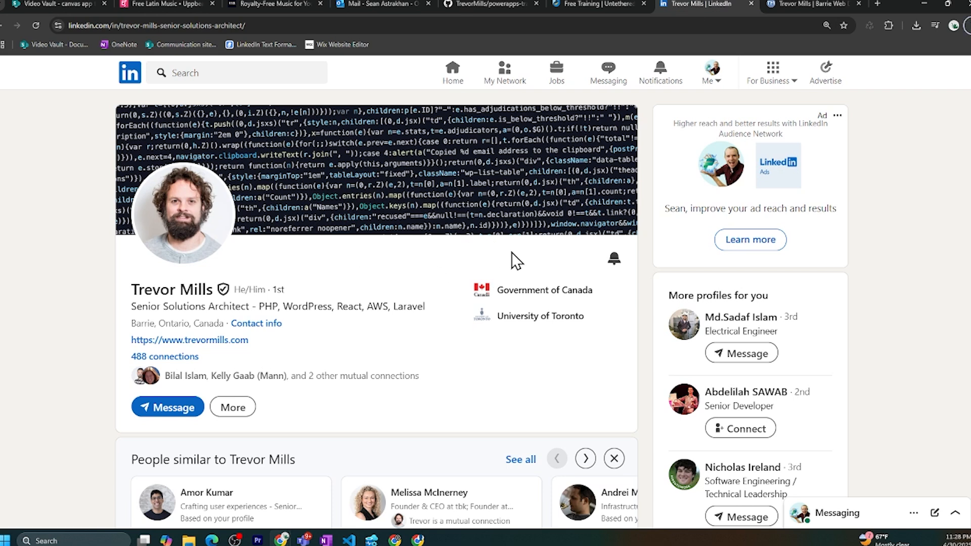
pyautogui.click(578, 5)
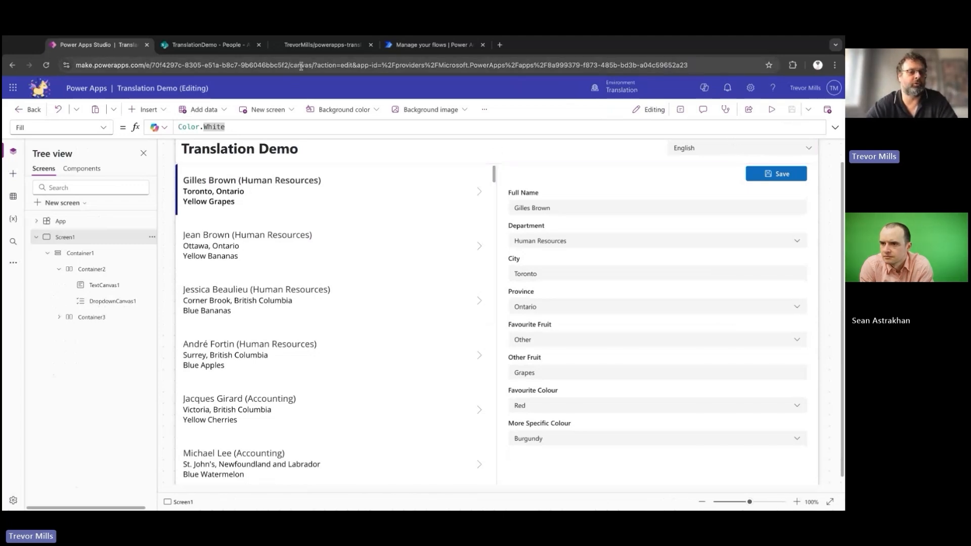
# Switch to GitHub and open TranslationComponent.yaml in the component folder of the powerapps-translations repository.
pyautogui.click(333, 47)
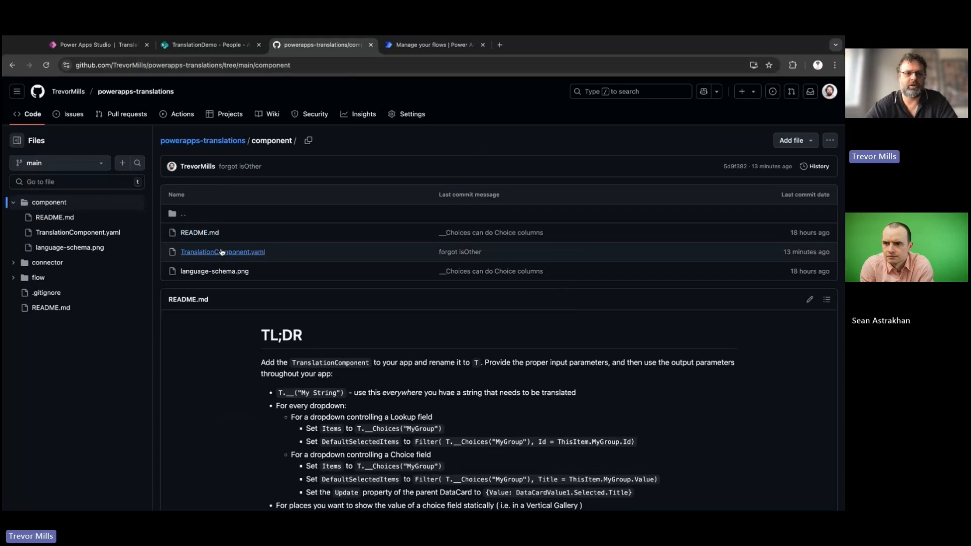
pyautogui.click(221, 252)
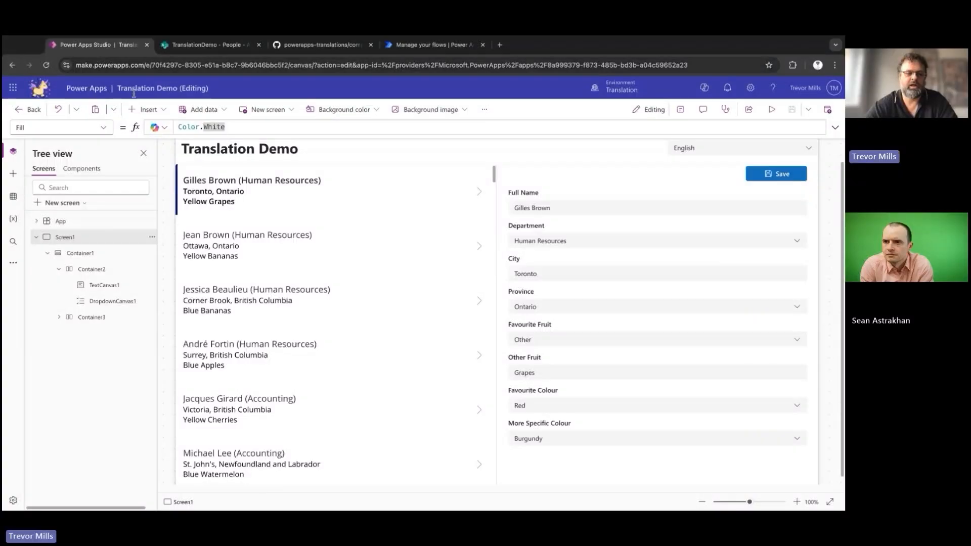
# Import TranslationComponent into the app by pasting its copied code onto a temporary new component, and delete the temporary Component1.
pyautogui.click(90, 171)
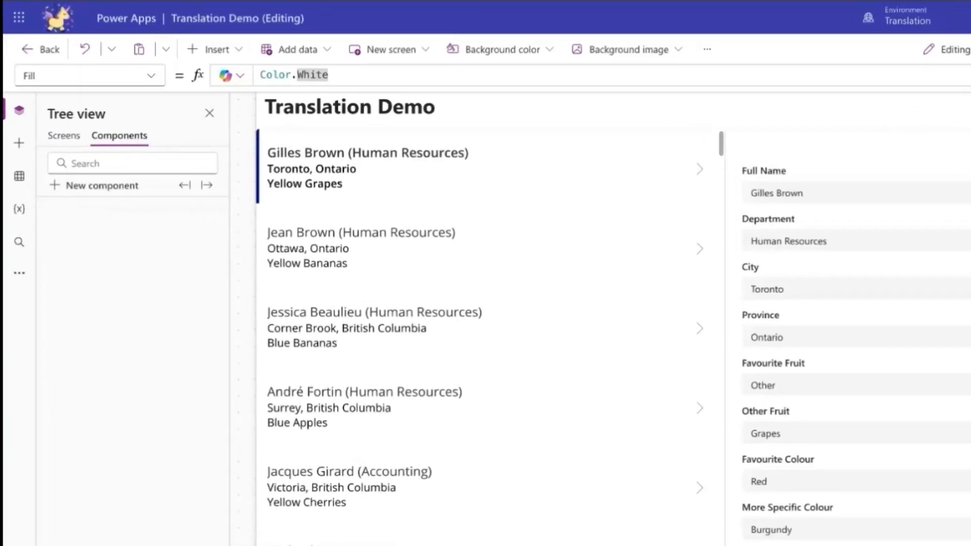
pyautogui.click(119, 192)
pyautogui.rightClick(123, 218)
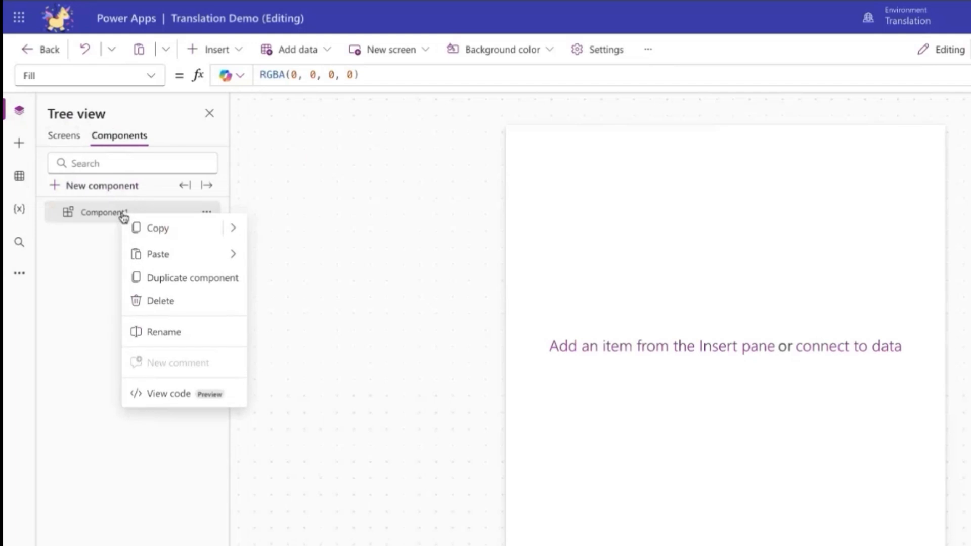
pyautogui.moveTo(162, 254)
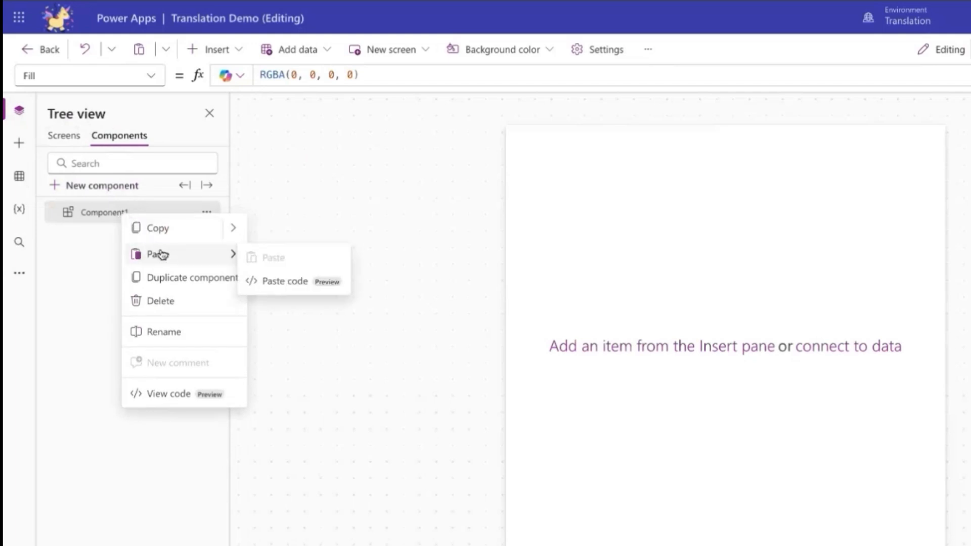
pyautogui.click(267, 280)
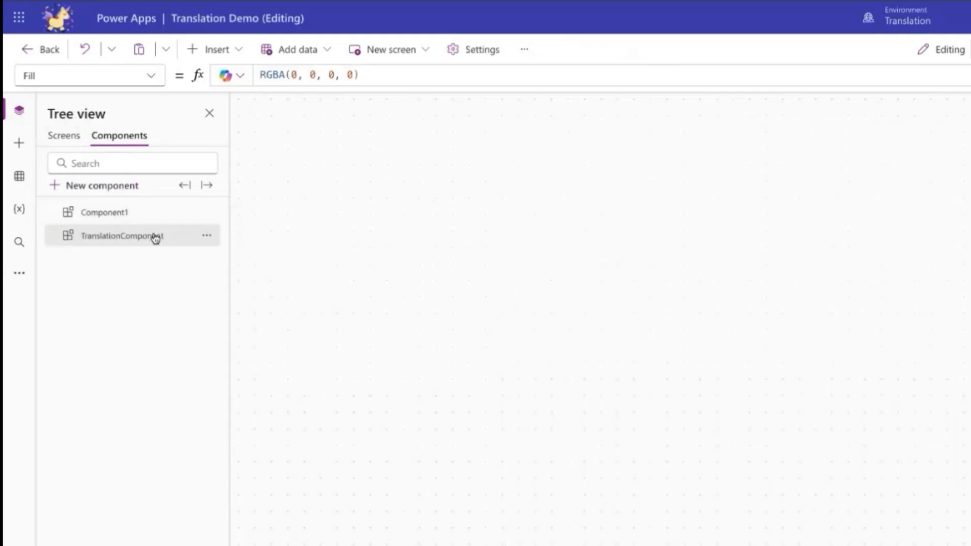
pyautogui.rightClick(145, 217)
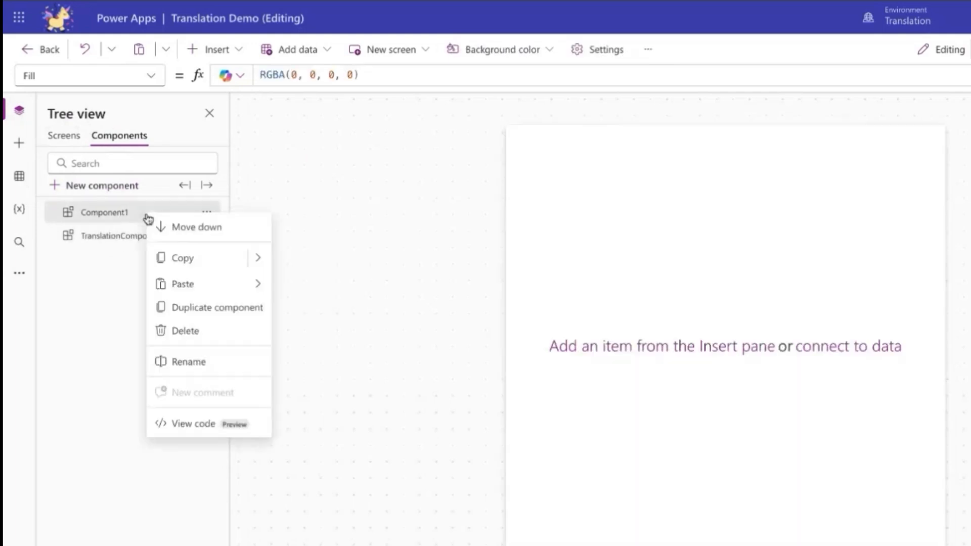
pyautogui.click(196, 334)
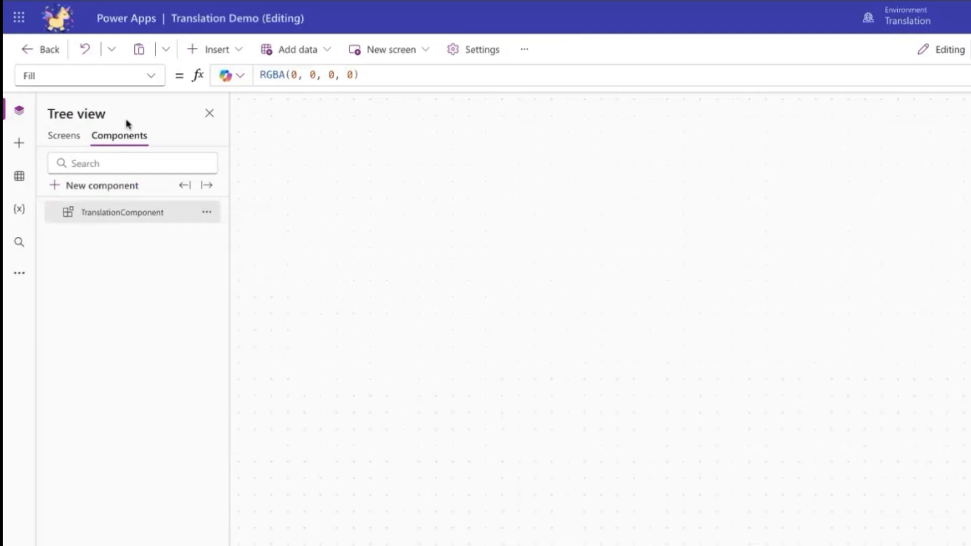
# Insert the custom TranslationComponent on Screen1.
pyautogui.click(64, 136)
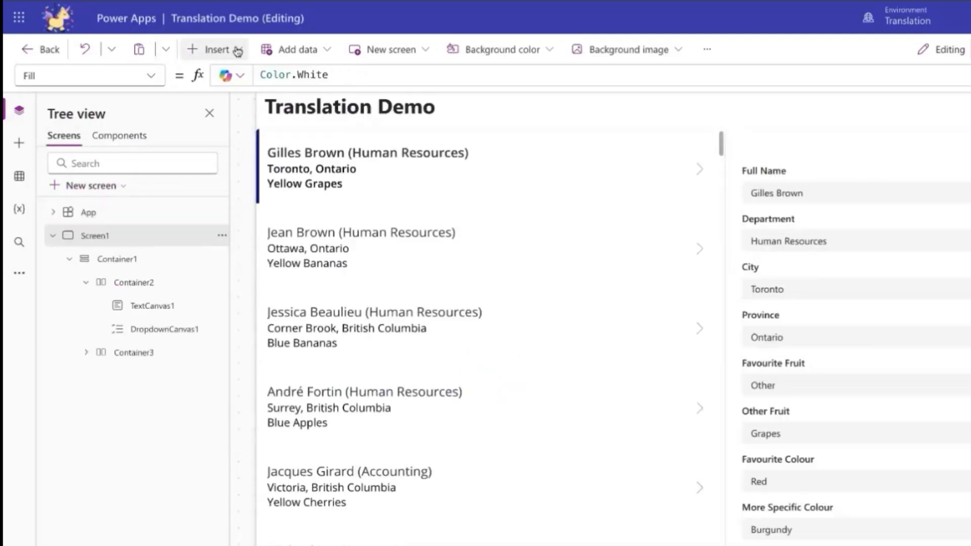
pyautogui.click(209, 49)
pyautogui.click(203, 290)
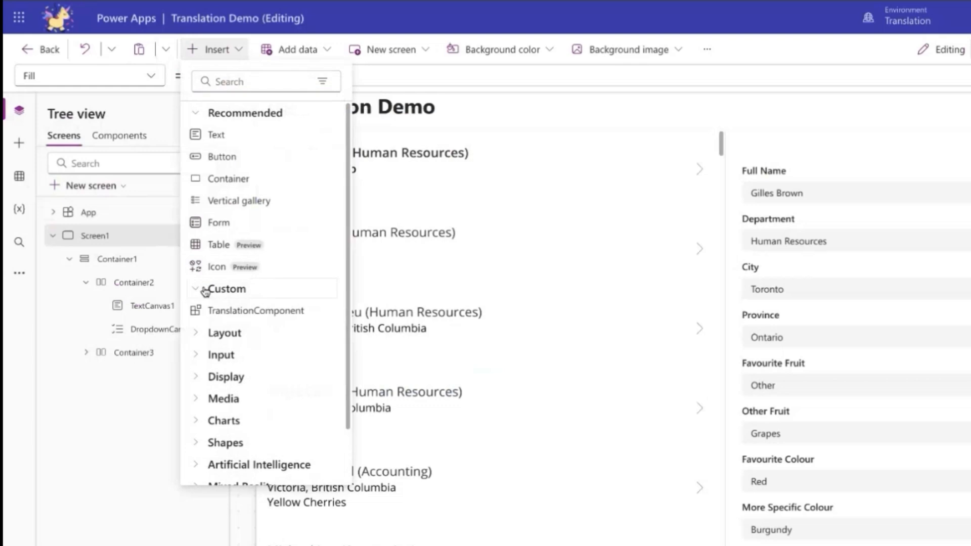
pyautogui.click(249, 314)
# Rename the TranslationComponent instance on Screen1 as T.
pyautogui.rightClick(152, 259)
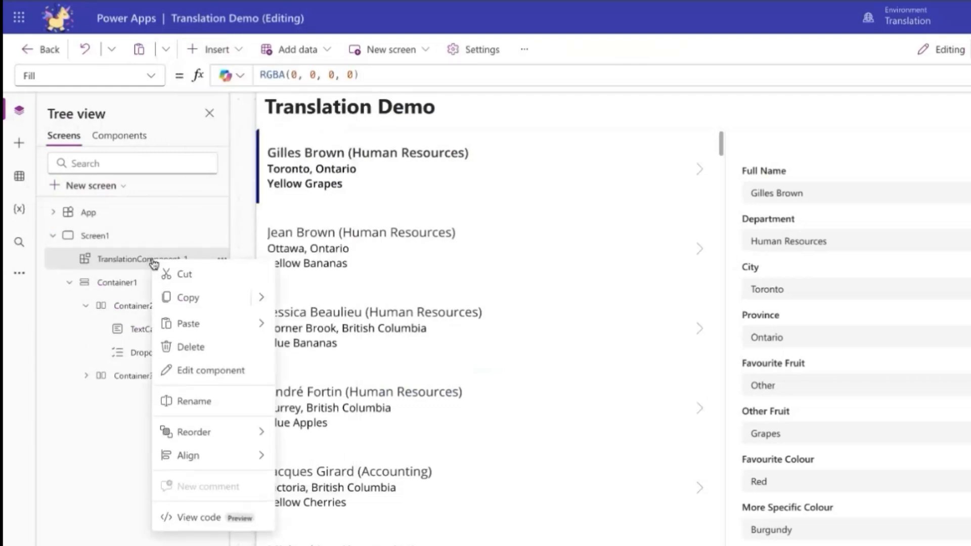
pyautogui.click(208, 401)
pyautogui.write('T')
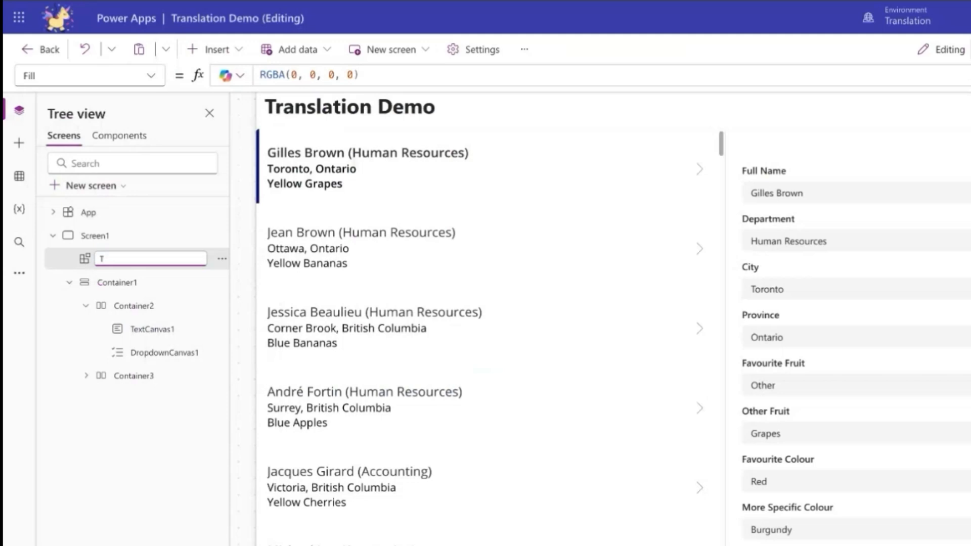
pyautogui.press('Return')
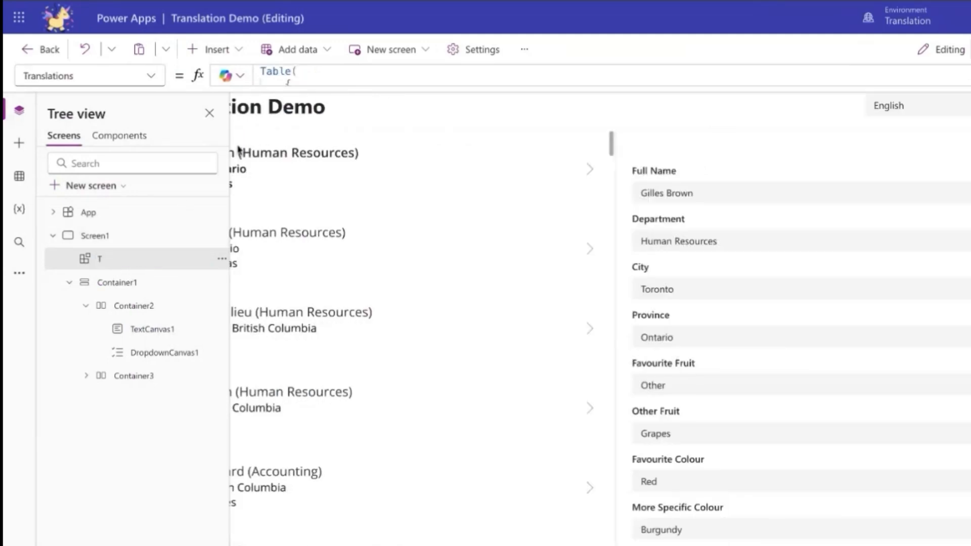
# Set the Language property of component T to varCurrentLanguage.
pyautogui.click(147, 76)
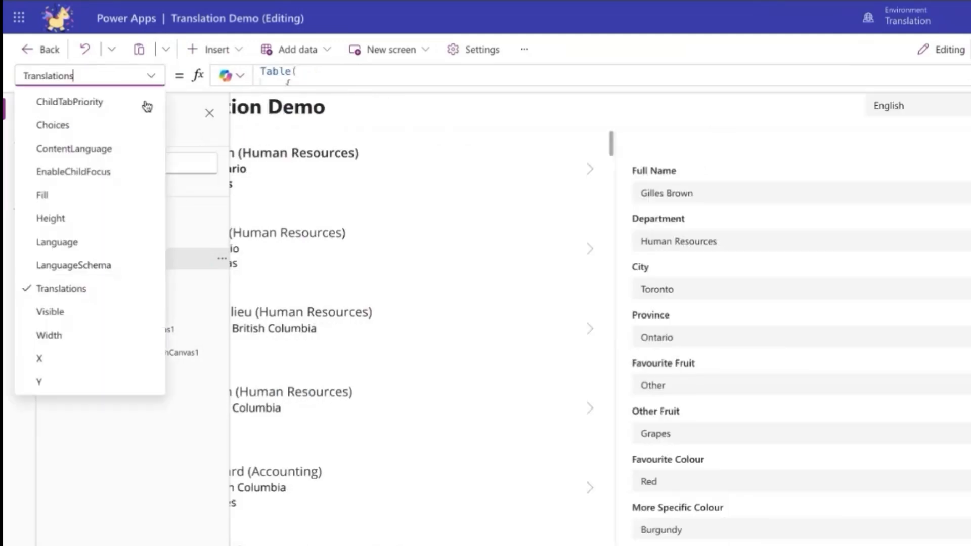
pyautogui.click(113, 249)
pyautogui.click(331, 76)
pyautogui.hotkey('ctrl', 'a')
pyautogui.write('varCurrentLanguage')
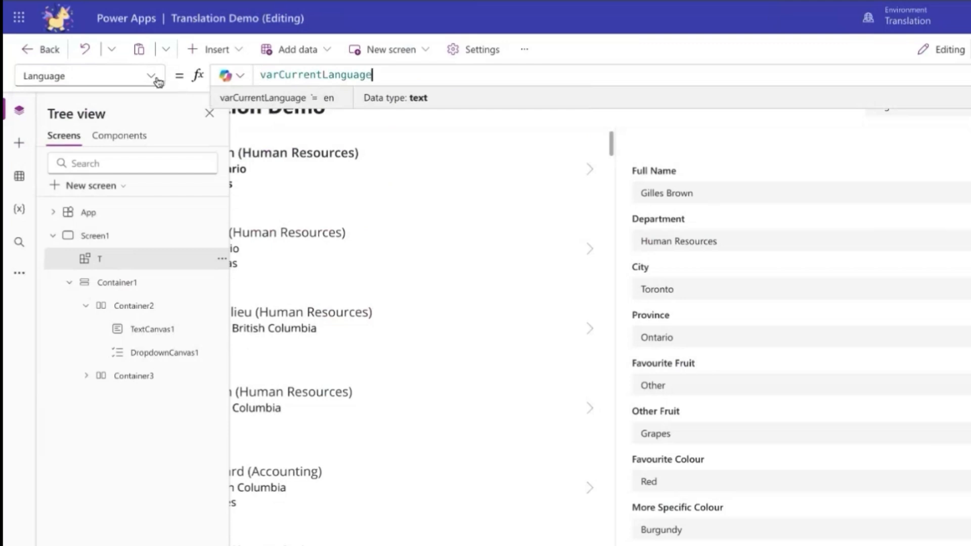
# Set the Text formula of the TextCanvas1 title to T.__("Translation Demo") and preview the app briefly.
pyautogui.click(372, 75)
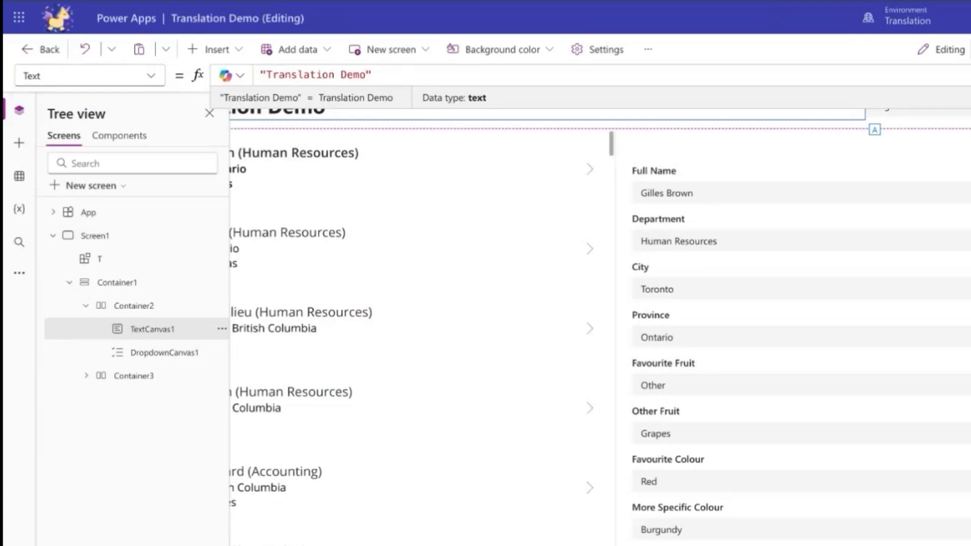
pyautogui.write('T.__*')
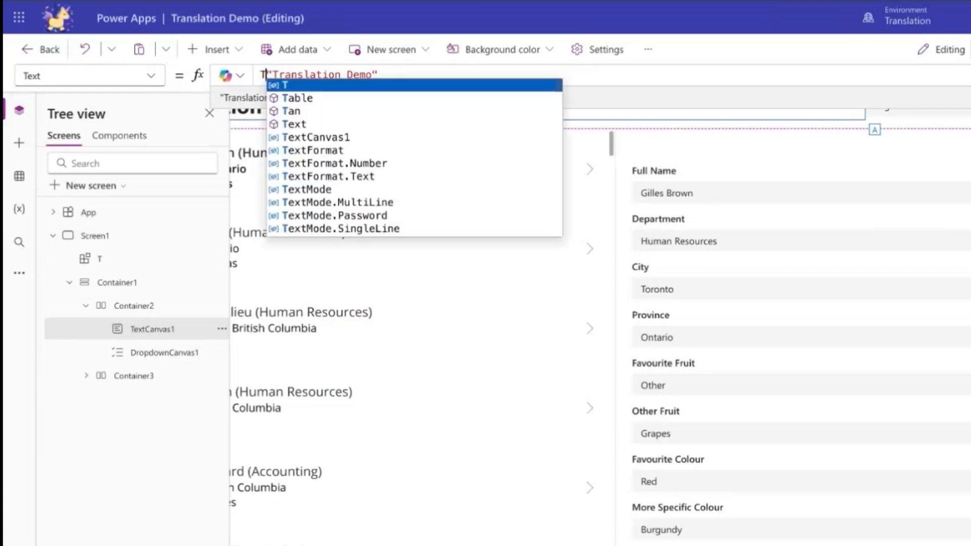
pyautogui.press('BackSpace')
pyautogui.write('(')
pyautogui.press('Right')
pyautogui.press('Right')
pyautogui.press('Right')
pyautogui.press('Right')
pyautogui.press('Right')
pyautogui.press('Right')
pyautogui.press('Right')
pyautogui.press('Right')
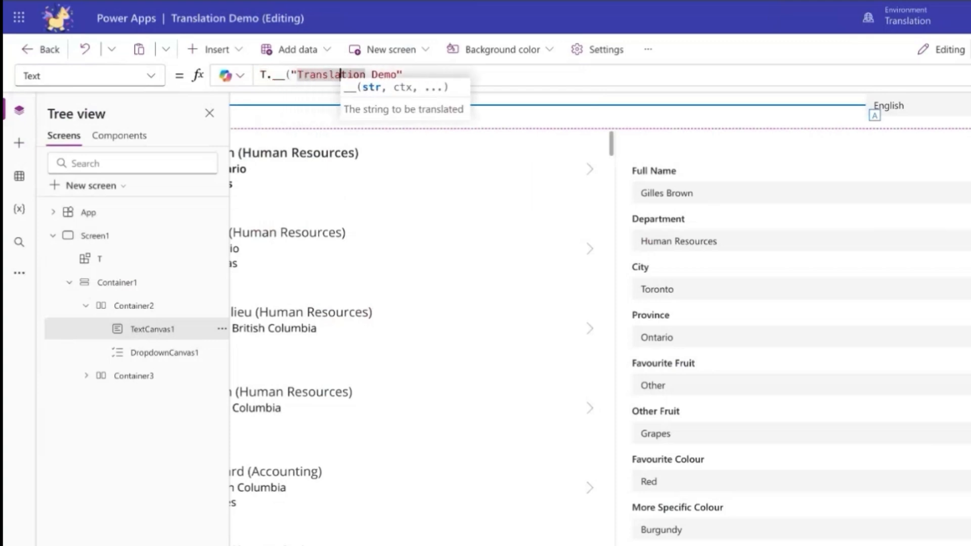
pyautogui.press('Right')
pyautogui.press('Right')
pyautogui.press('Right')
pyautogui.press('Right')
pyautogui.press('Right')
pyautogui.press('Right')
pyautogui.press('Right')
pyautogui.press('Right')
pyautogui.press('Right')
pyautogui.press('Right')
pyautogui.write(')')
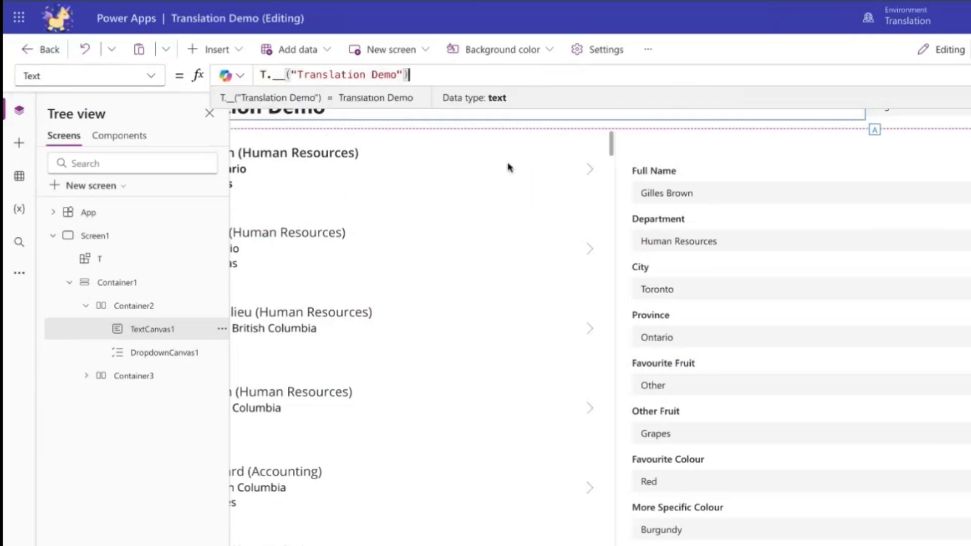
pyautogui.click(968, 74)
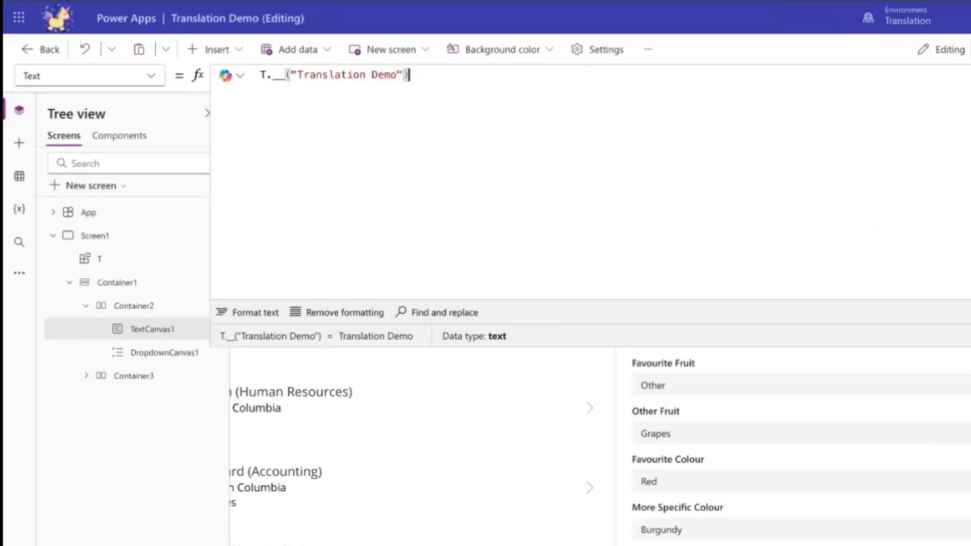
pyautogui.press('F5')
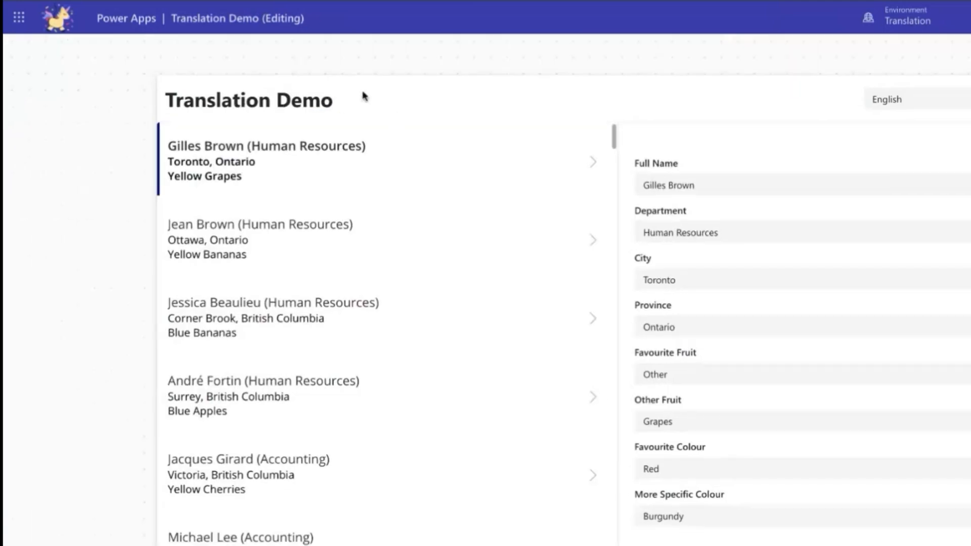
pyautogui.press('Escape')
# In T's Translations table, set record 1 to Title "Translation Demo" and TitleFR "Démo de traduction", and preview the app in Français.
pyautogui.click(147, 260)
pyautogui.click(156, 76)
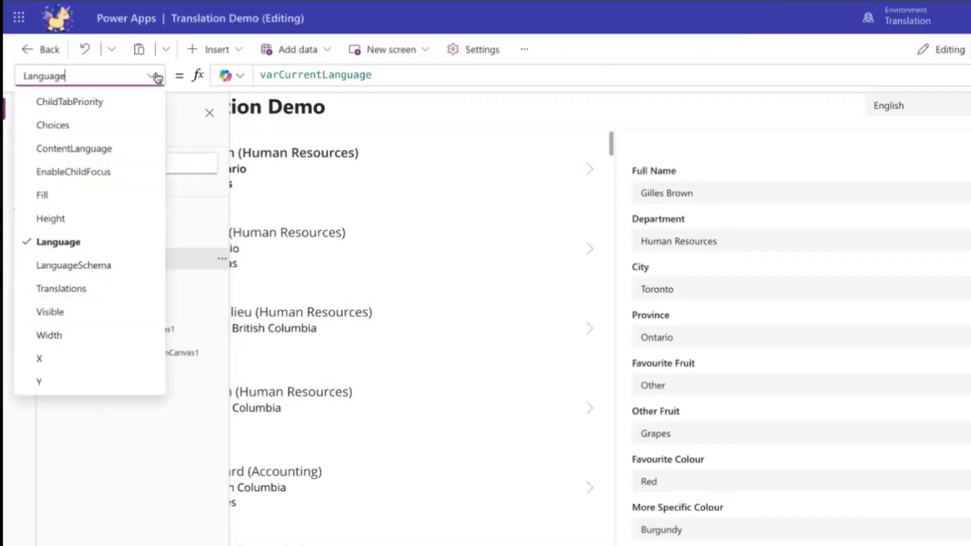
pyautogui.click(104, 287)
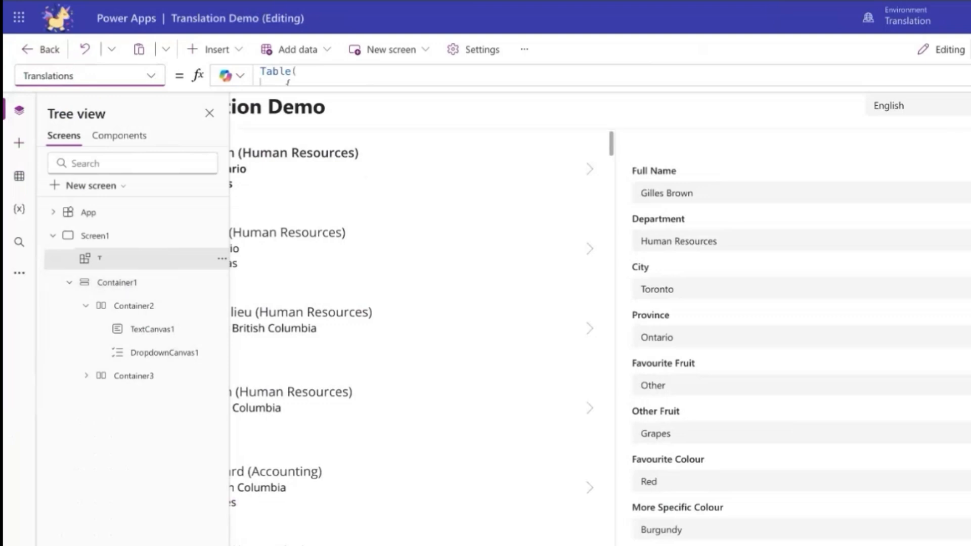
pyautogui.click(384, 75)
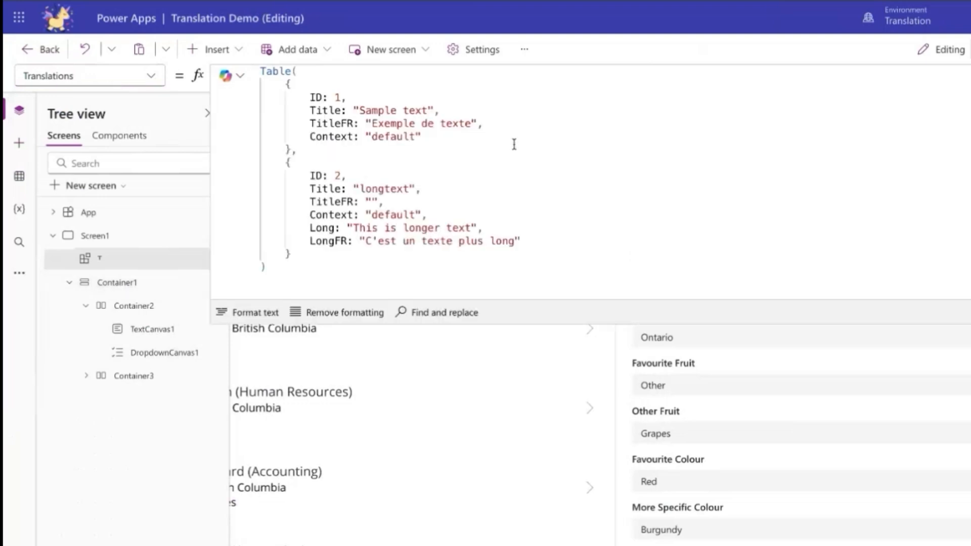
pyautogui.click(429, 110)
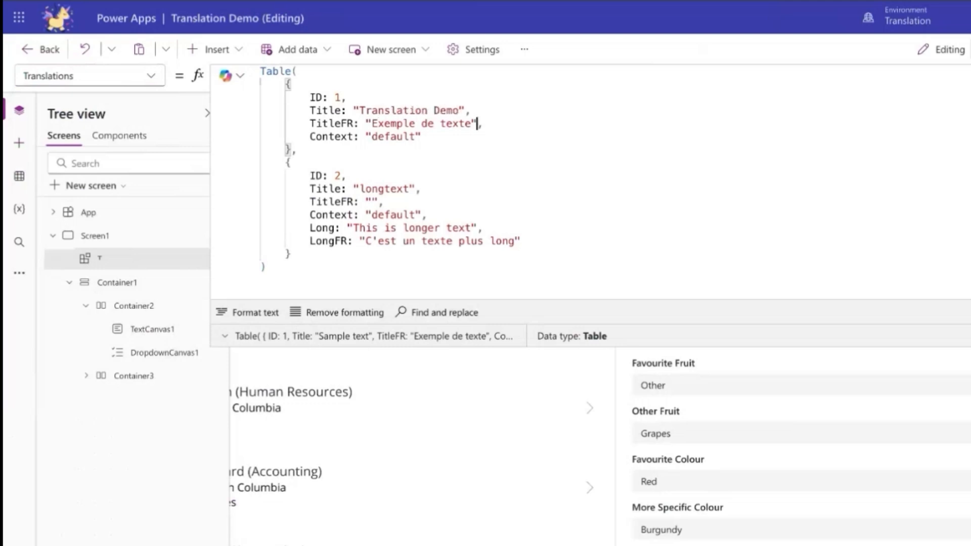
pyautogui.hotkey('ctrl', 'shift', 'Left')
pyautogui.hotkey('ctrl', 'shift', 'Left')
pyautogui.hotkey('ctrl', 'shift', 'Left')
pyautogui.write('Démo de traduction')
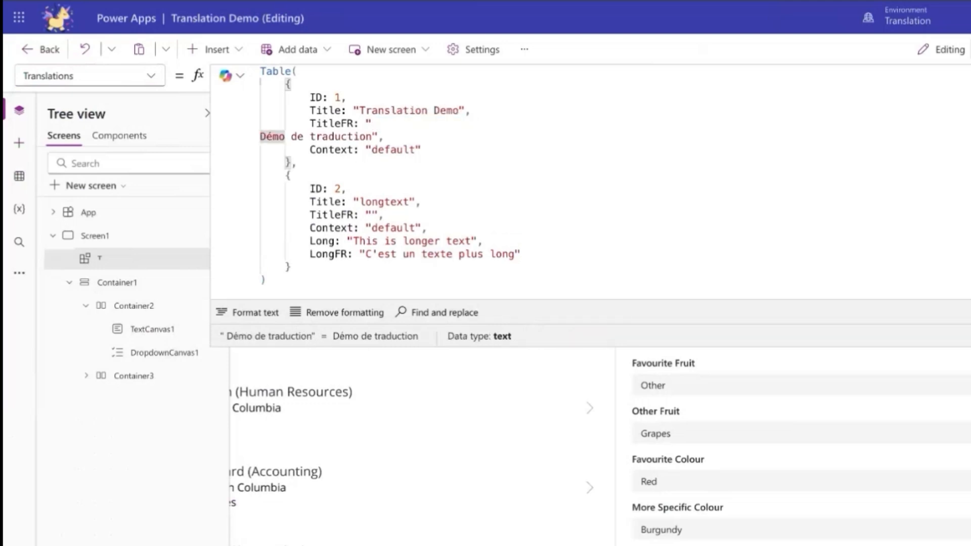
pyautogui.press('BackSpace')
pyautogui.click(835, 128)
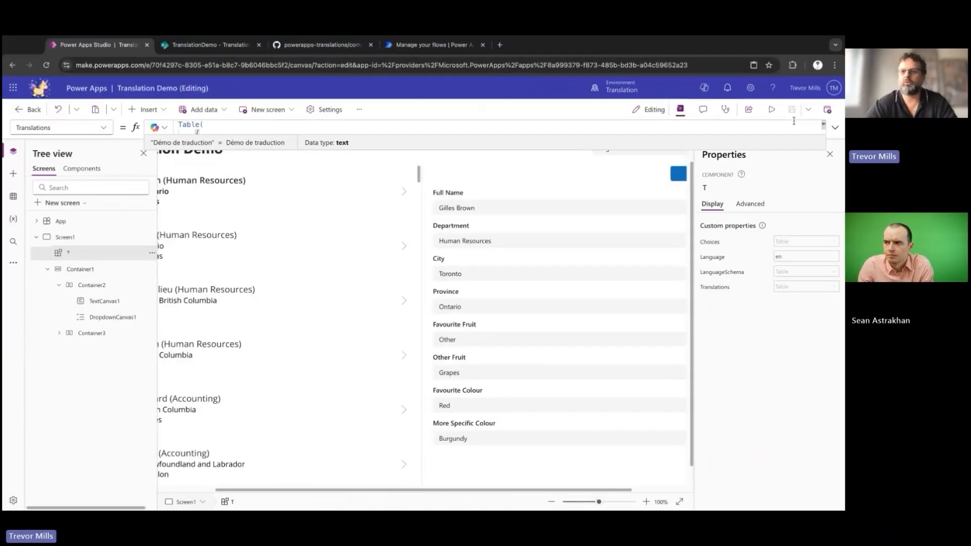
pyautogui.click(771, 109)
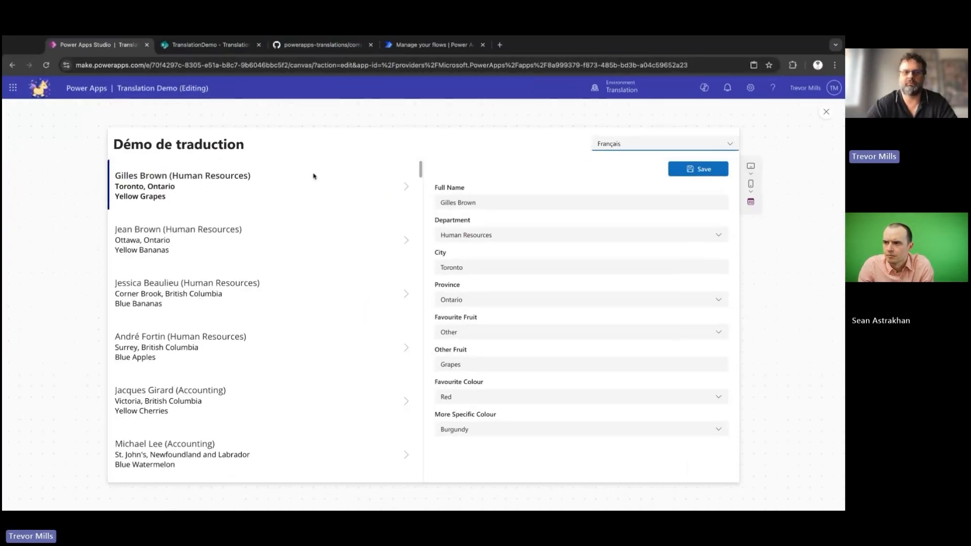
pyautogui.press('Escape')
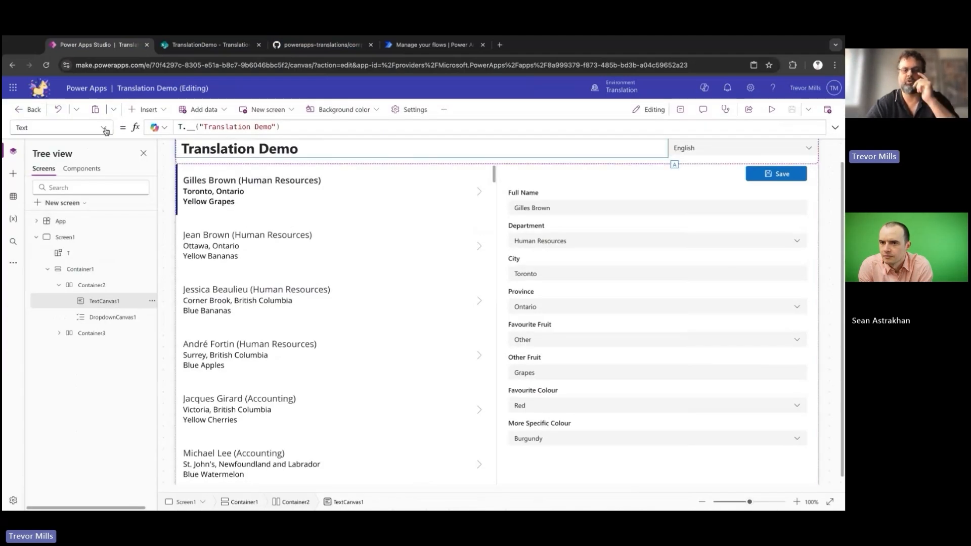
# Review T's Translations formula and compare its columns with the Translations list on the TranslationDemo SharePoint site.
pyautogui.click(103, 255)
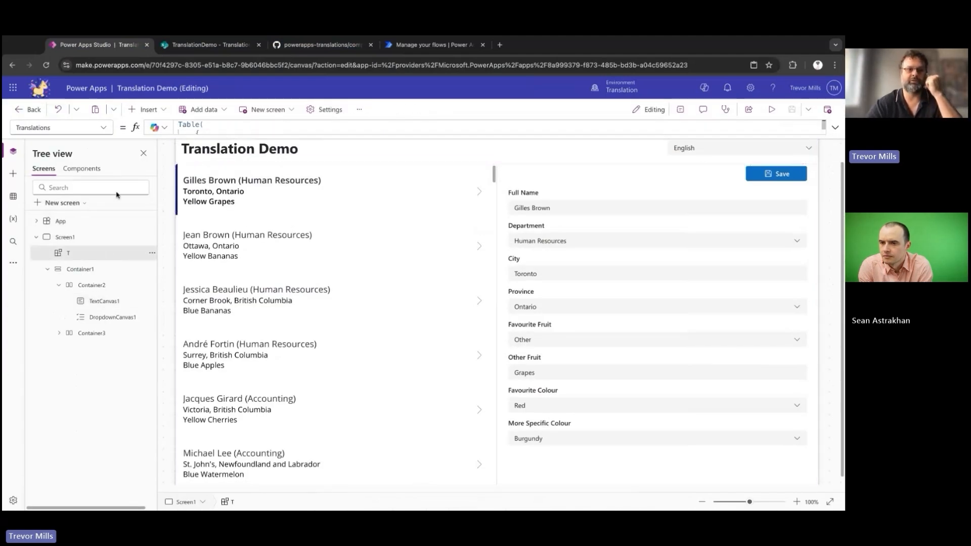
pyautogui.click(103, 129)
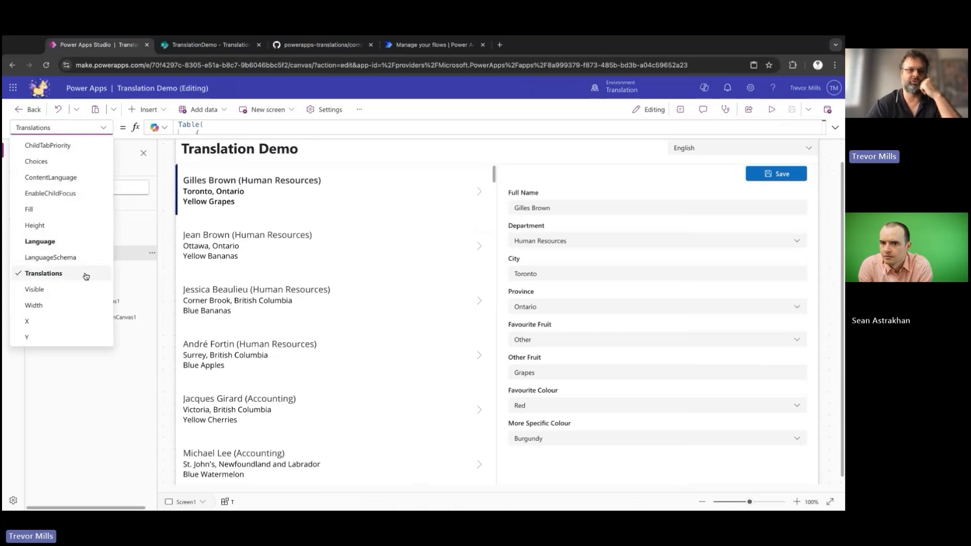
pyautogui.click(834, 128)
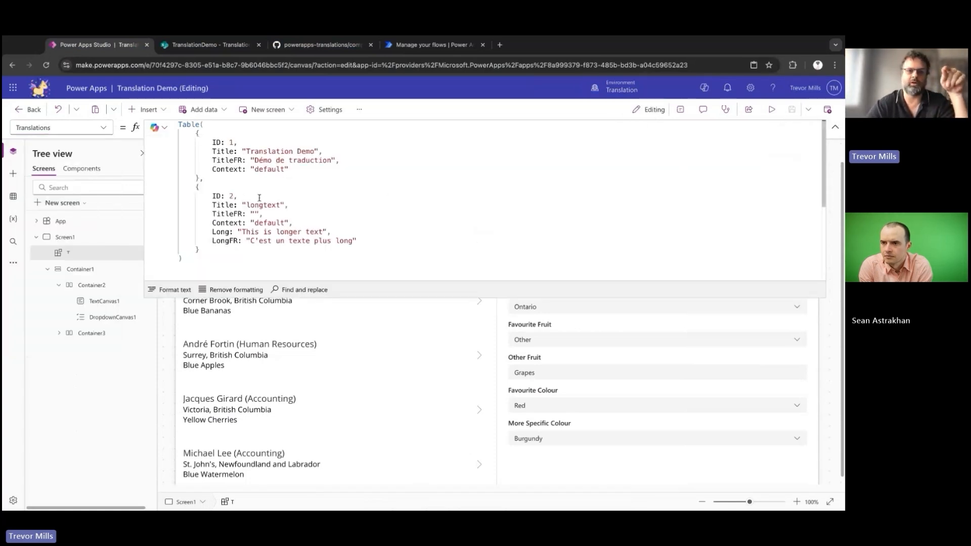
pyautogui.click(217, 44)
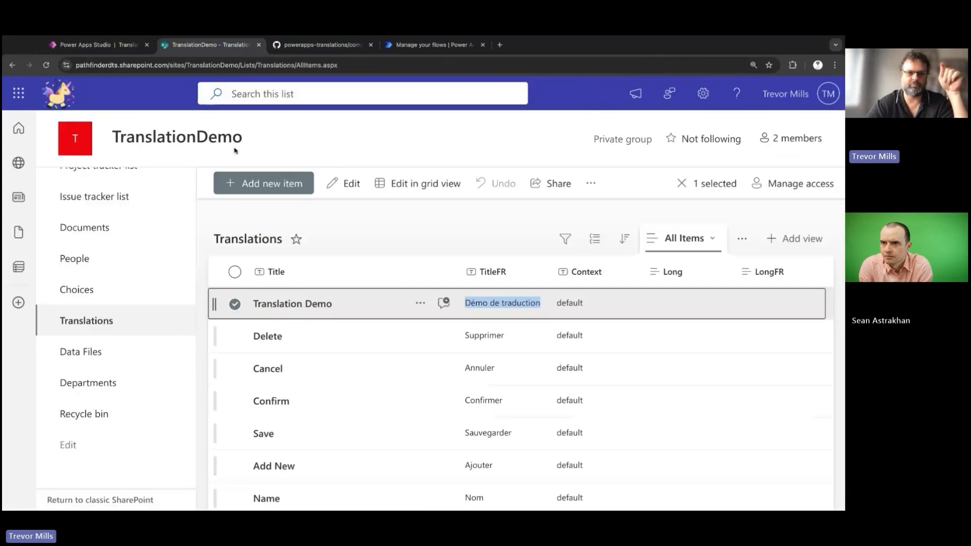
pyautogui.click(246, 336)
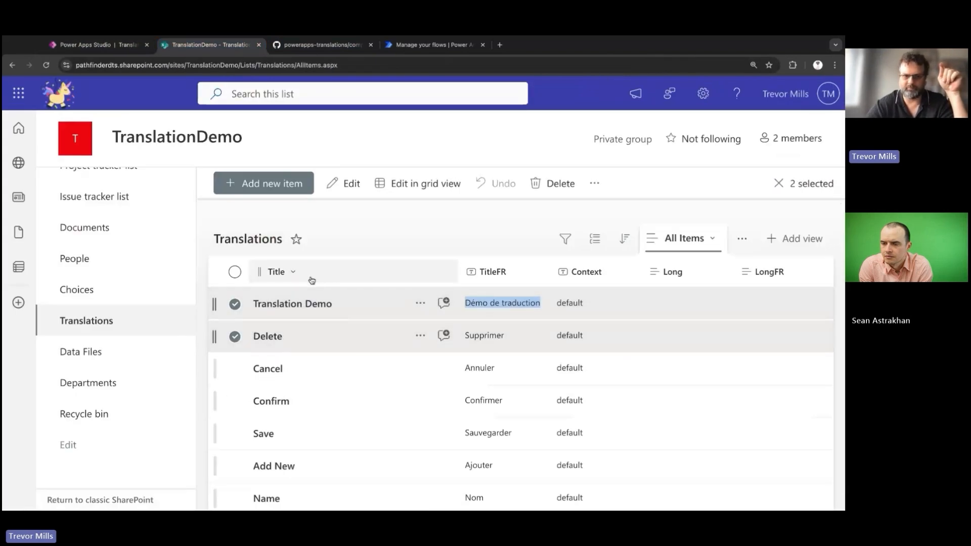
pyautogui.click(362, 239)
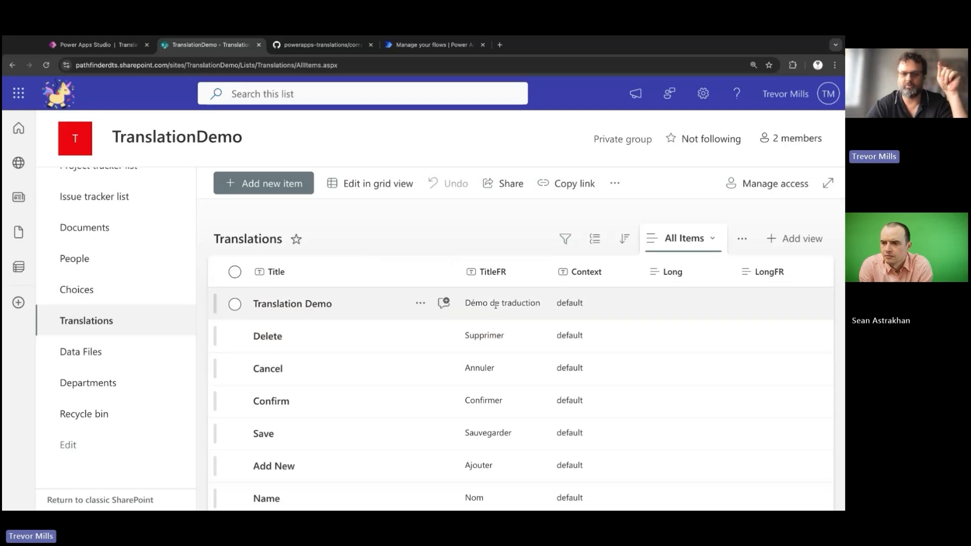
# Back in Power Apps Studio, add the SharePoint list Translations from the TranslationDemo site as a data source.
pyautogui.click(94, 45)
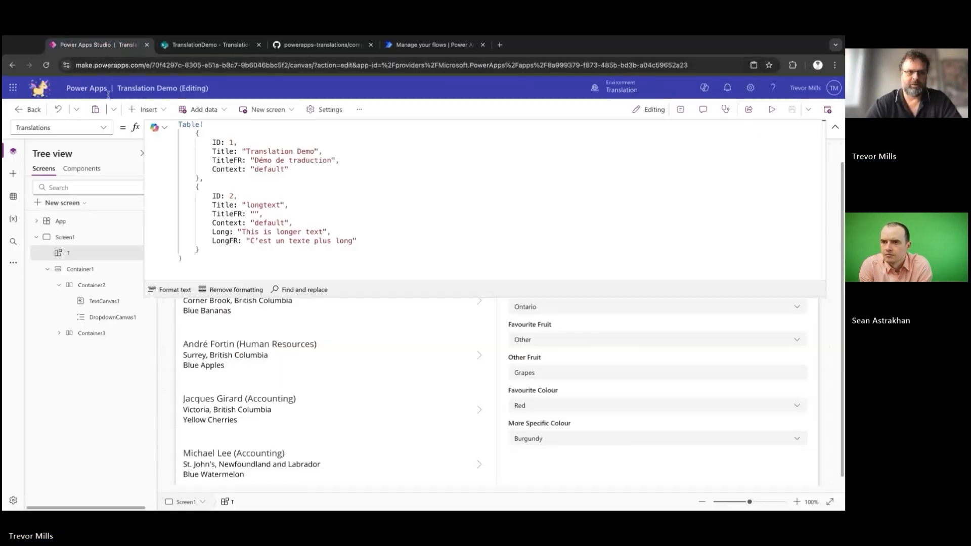
pyautogui.click(13, 196)
pyautogui.click(834, 127)
pyautogui.click(59, 186)
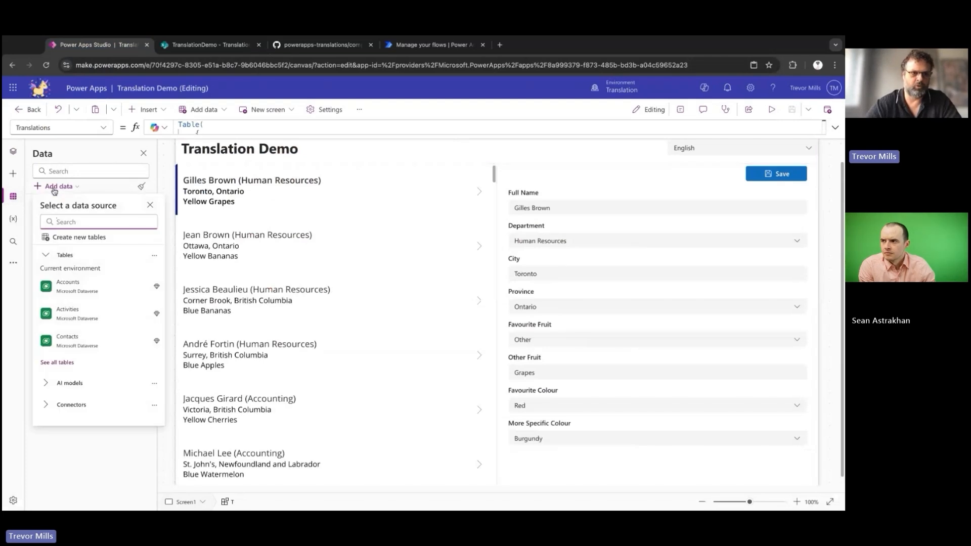
pyautogui.click(75, 405)
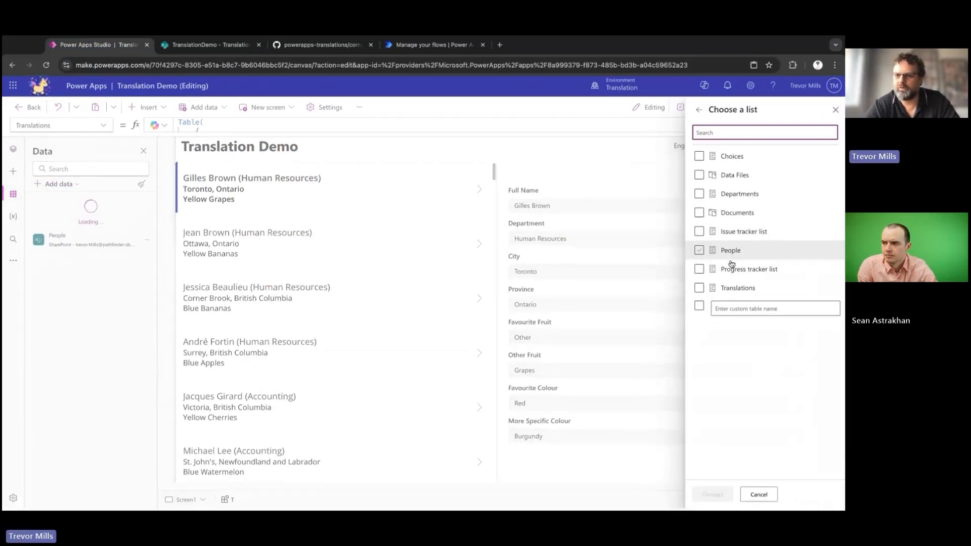
pyautogui.click(698, 290)
pyautogui.click(715, 494)
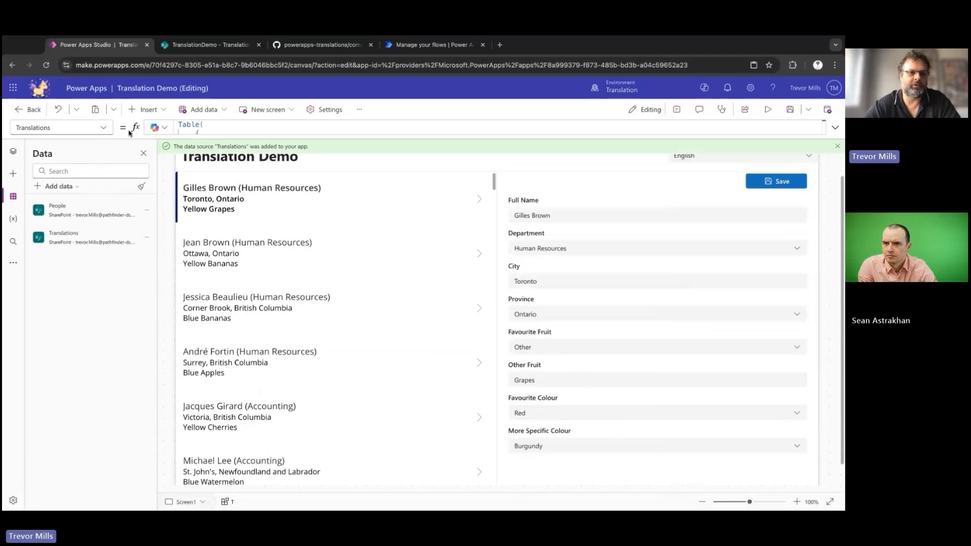
# Replace the hard-coded table in component T's Translations property with the Translations data source.
pyautogui.click(823, 127)
pyautogui.tripleClick(268, 151)
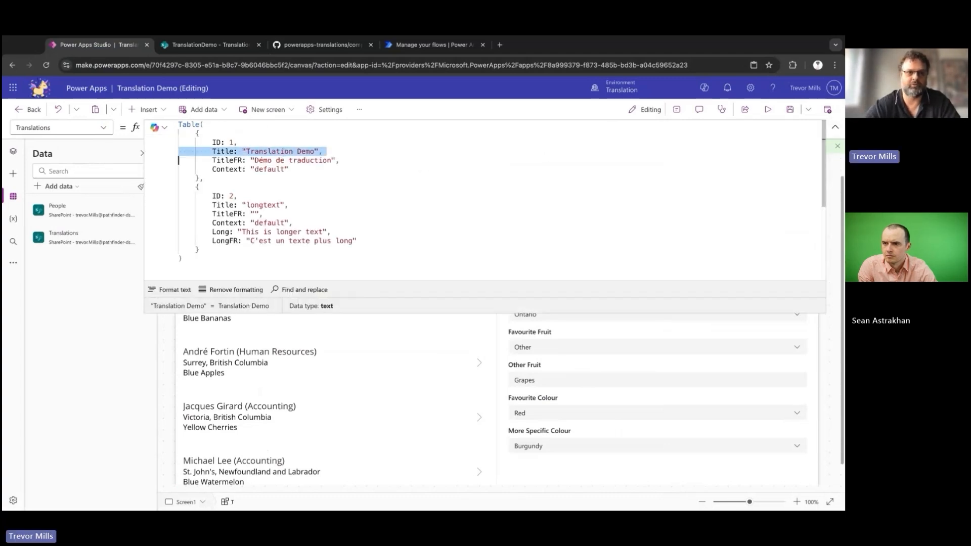
pyautogui.hotkey('ctrl', 'a')
pyautogui.press('Delete')
pyautogui.write('TRans')
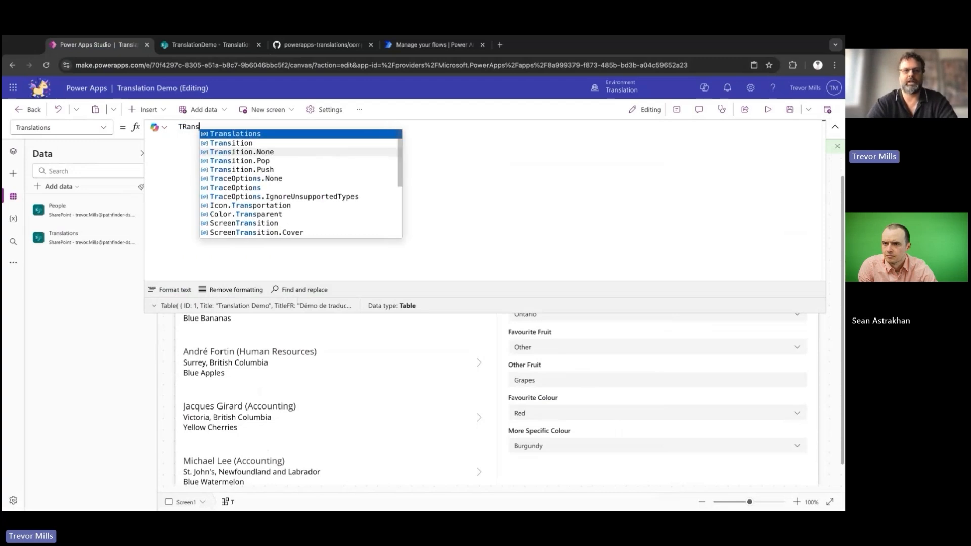
pyautogui.press('Tab')
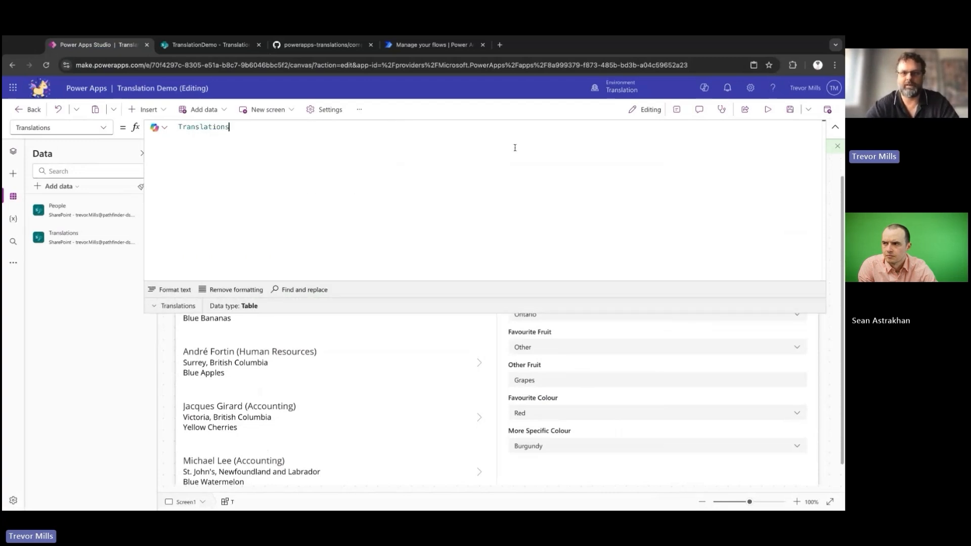
pyautogui.click(834, 127)
# Preview the app and switch its language to Français to check the translated title.
pyautogui.click(768, 110)
pyautogui.click(733, 146)
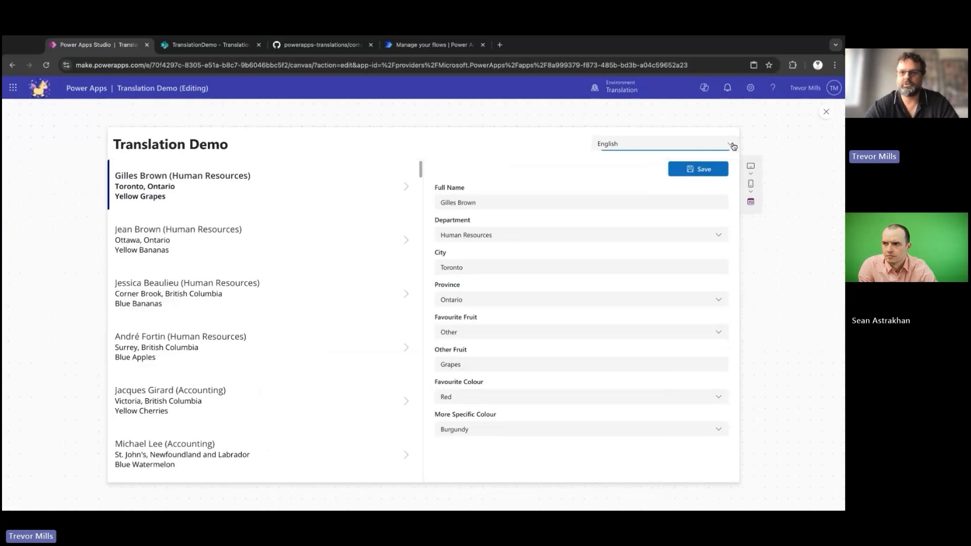
pyautogui.click(733, 146)
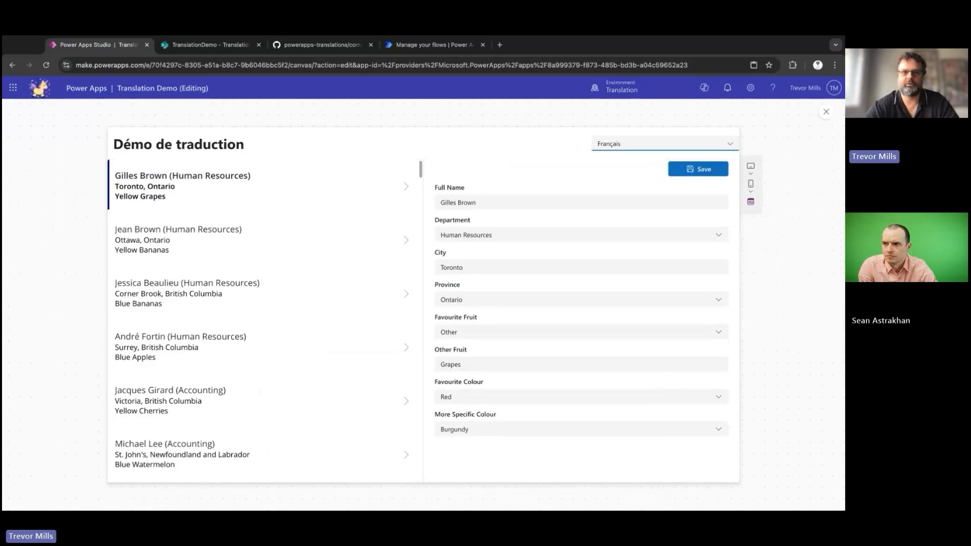
pyautogui.press('Escape')
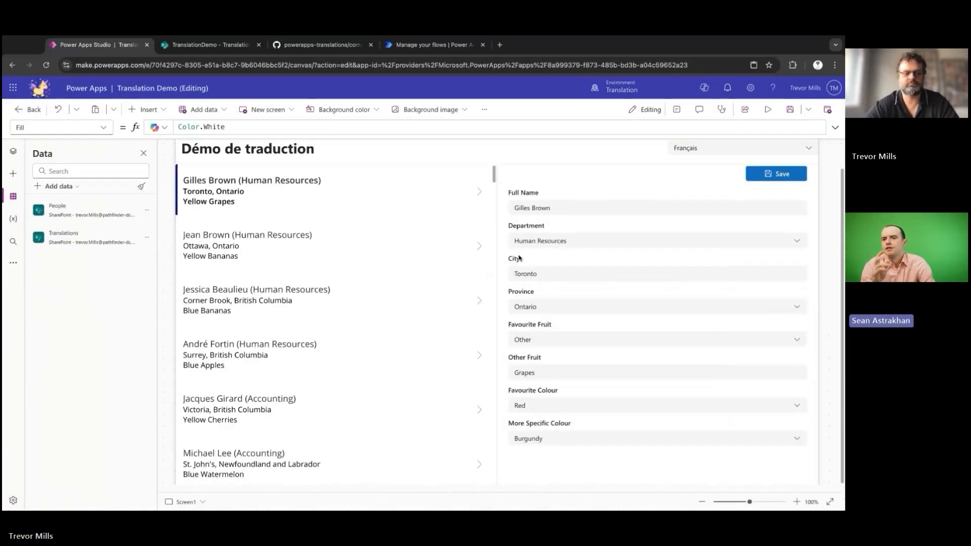
# Review component T's LanguageSchema formula and compare its Column and LongColumn names with the columns of the SharePoint Translations list.
pyautogui.click(13, 151)
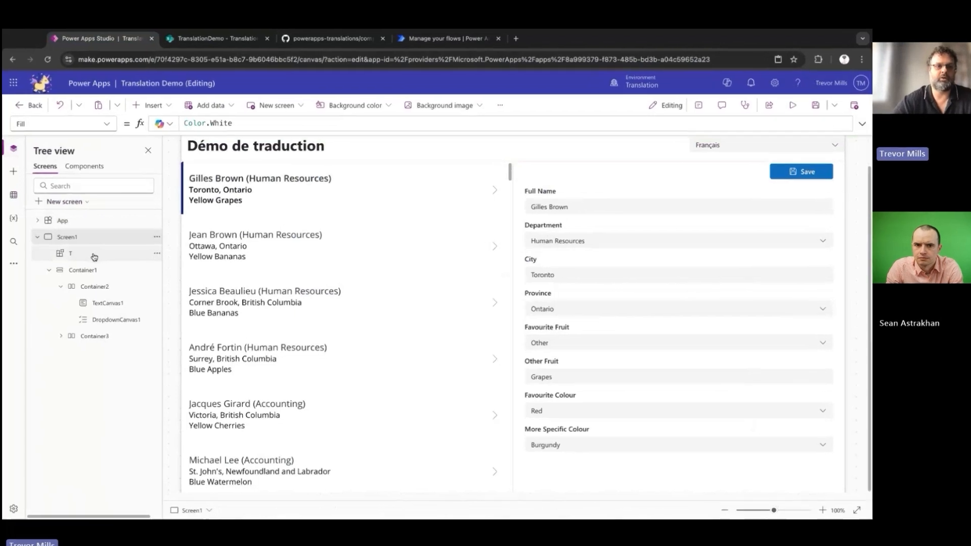
pyautogui.click(94, 254)
pyautogui.click(107, 123)
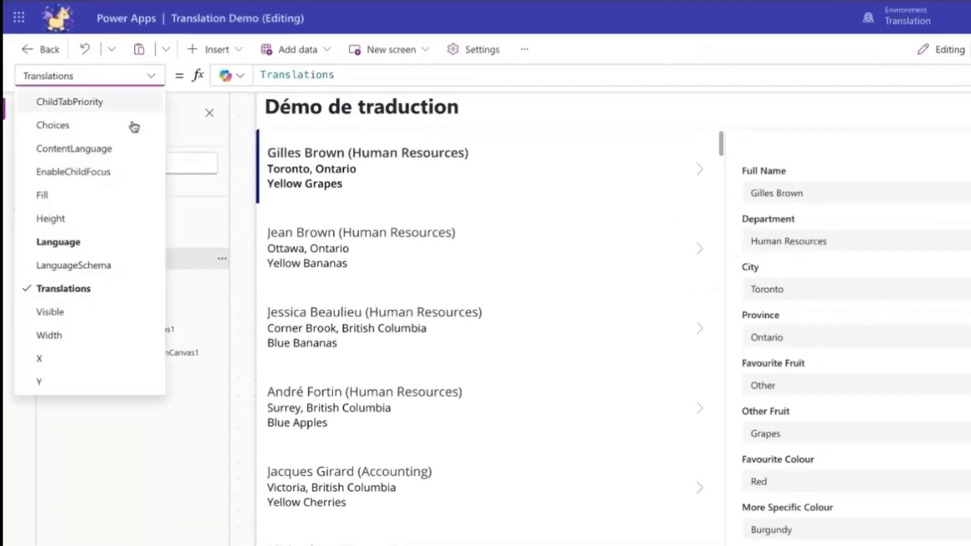
pyautogui.click(106, 265)
pyautogui.click(968, 75)
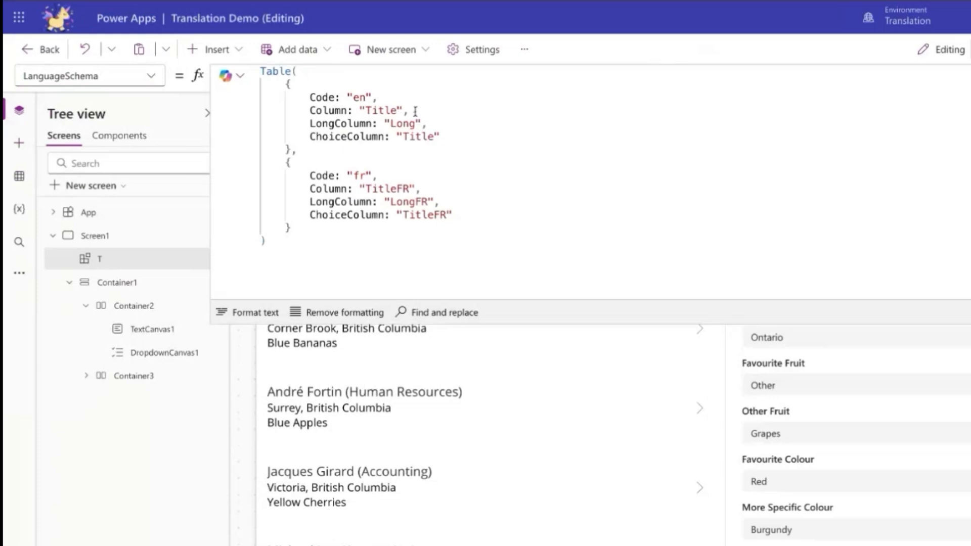
pyautogui.tripleClick(426, 187)
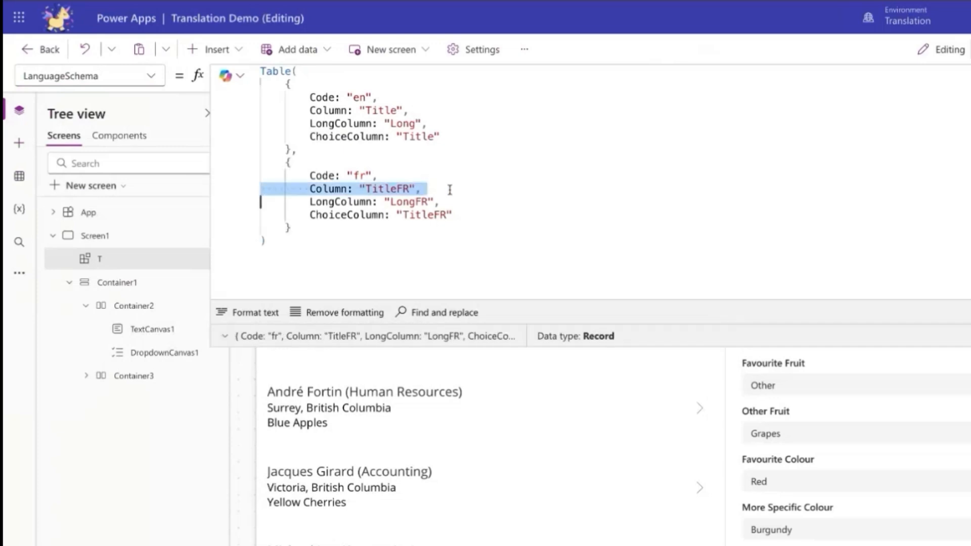
pyautogui.click(450, 189)
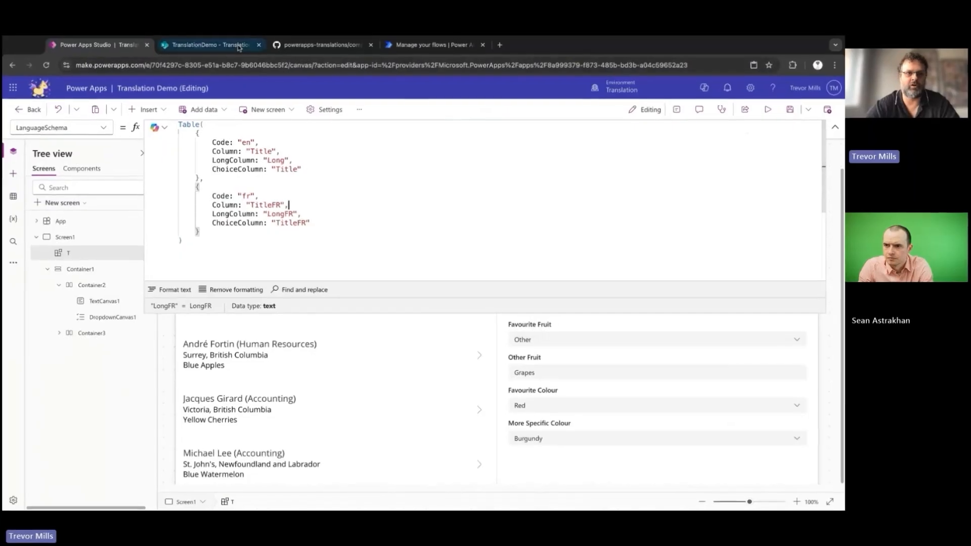
pyautogui.click(238, 45)
pyautogui.scroll(10, 354, 333)
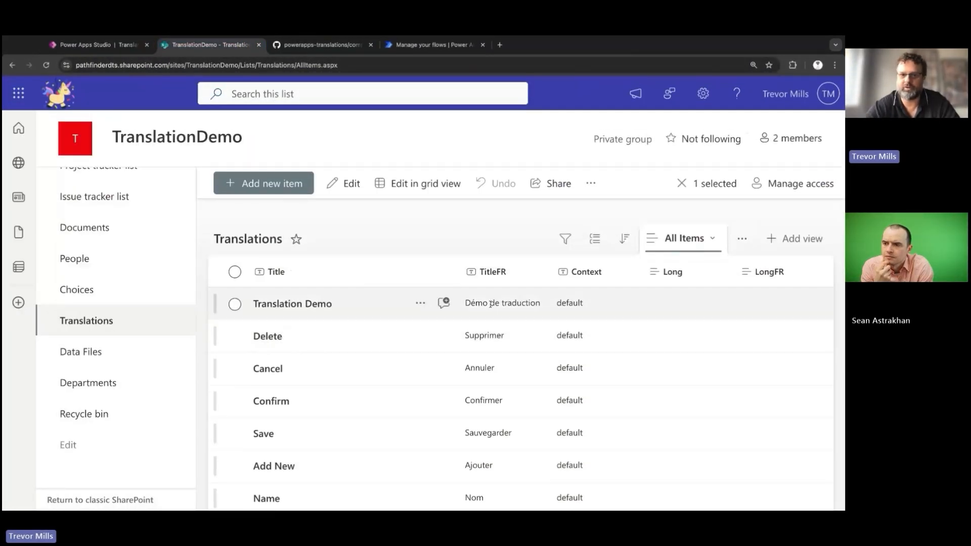
pyautogui.click(119, 48)
pyautogui.click(887, 115)
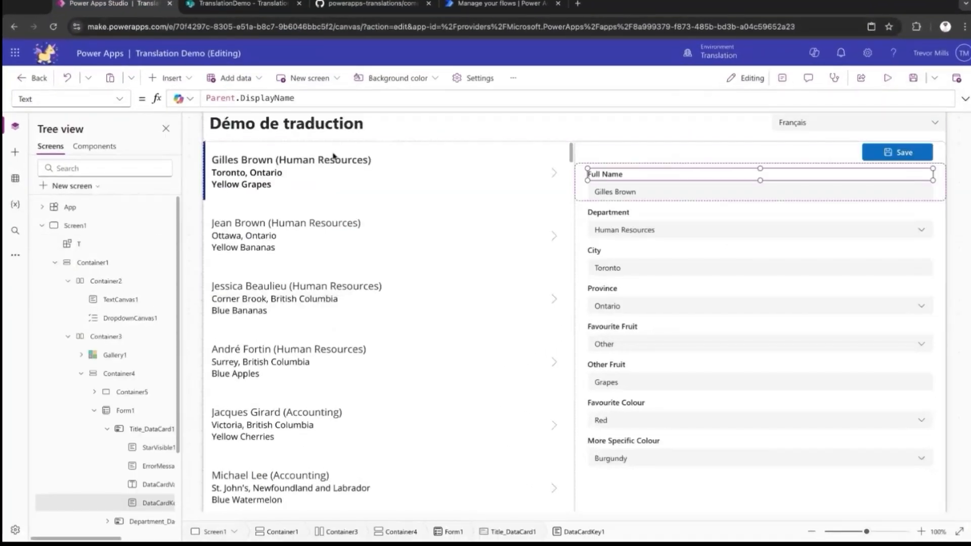
# Translate the DisplayName of the Full Name card through T.__() and set the Department card's DisplayName to T.__("Department").
pyautogui.click(582, 192)
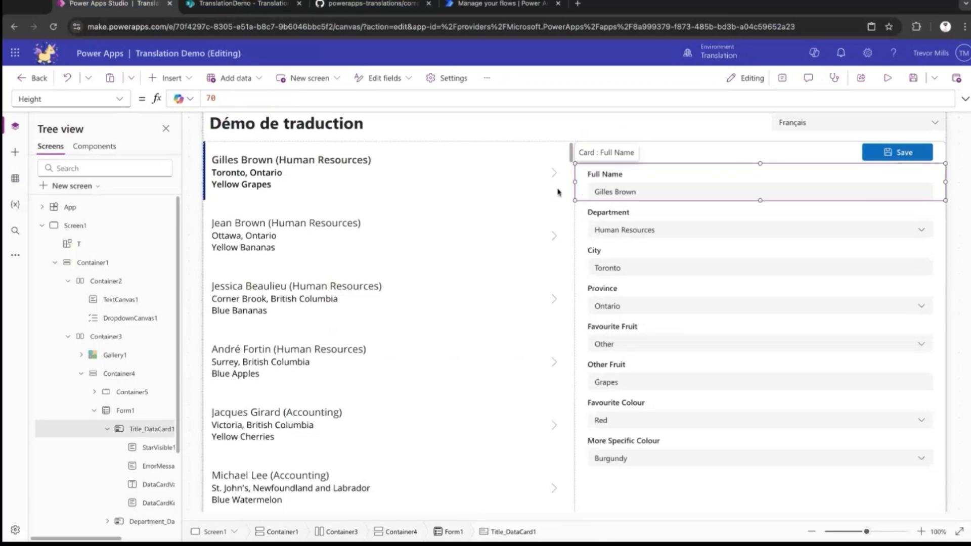
pyautogui.click(615, 218)
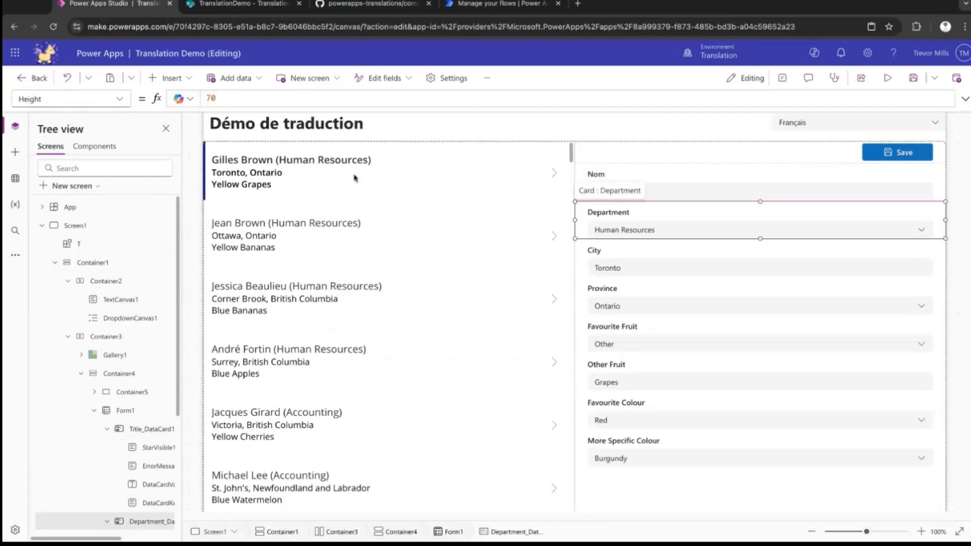
pyautogui.click(121, 100)
pyautogui.click(116, 247)
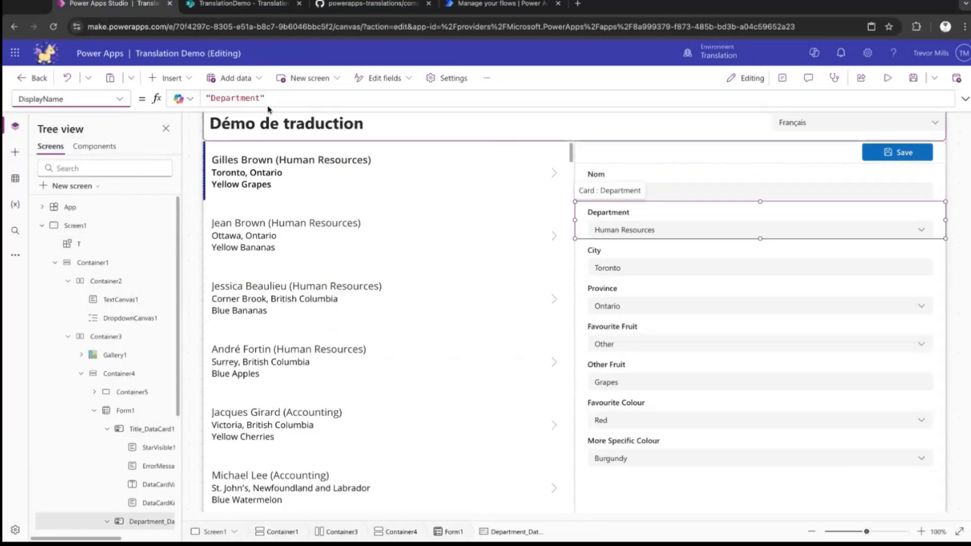
pyautogui.click(283, 99)
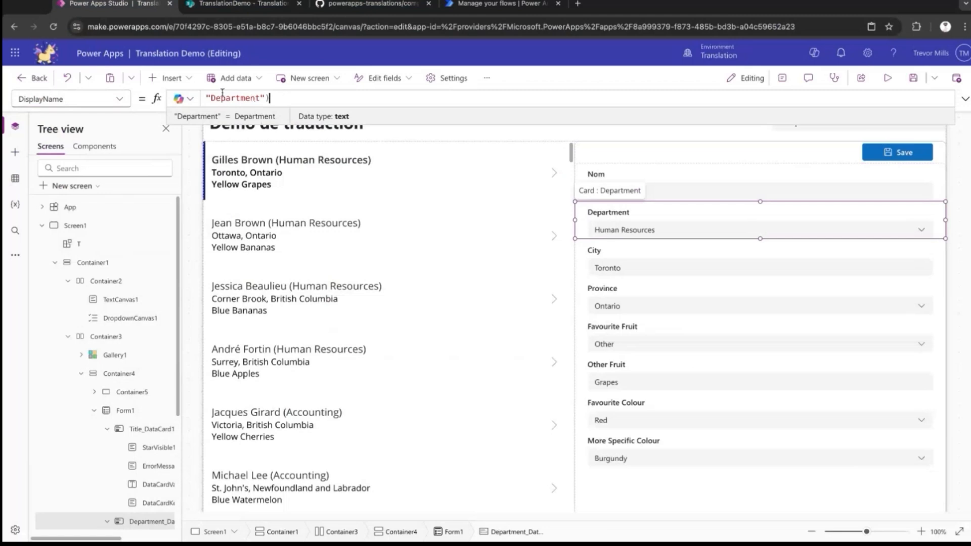
pyautogui.write('T.__(')
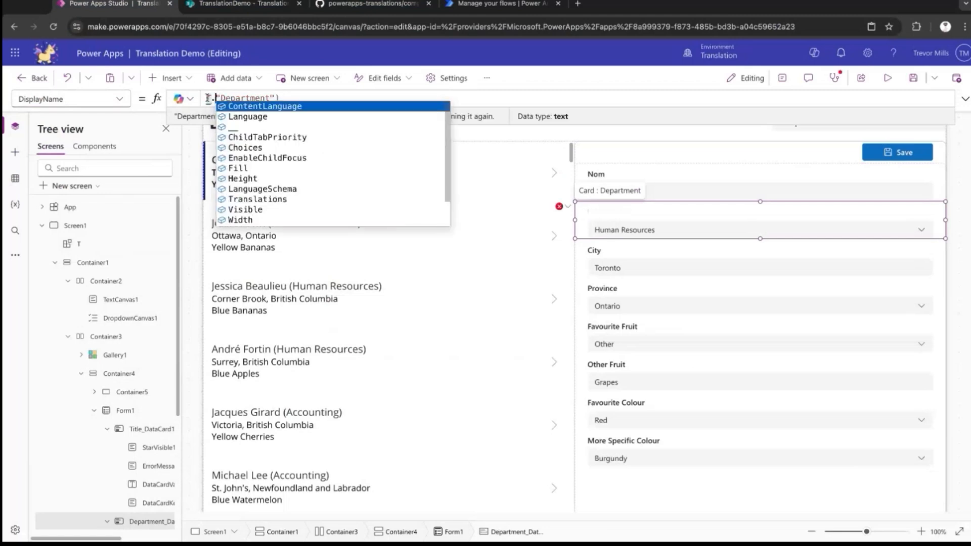
# Set the City card's DisplayName to T.__("City") and preview the app.
pyautogui.click(626, 258)
pyautogui.click(119, 99)
pyautogui.click(51, 246)
pyautogui.click(207, 99)
pyautogui.write('T.__')
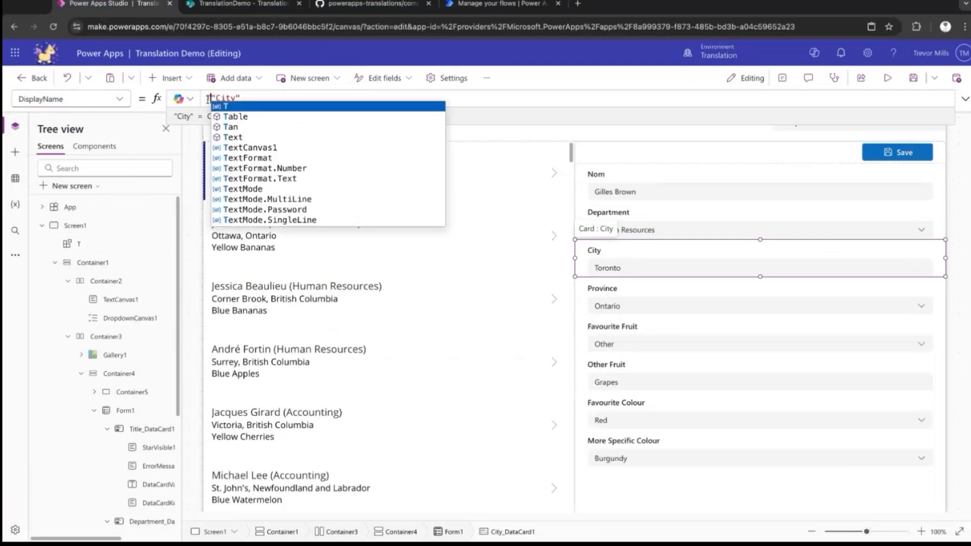
pyautogui.write('(')
pyautogui.click(294, 96)
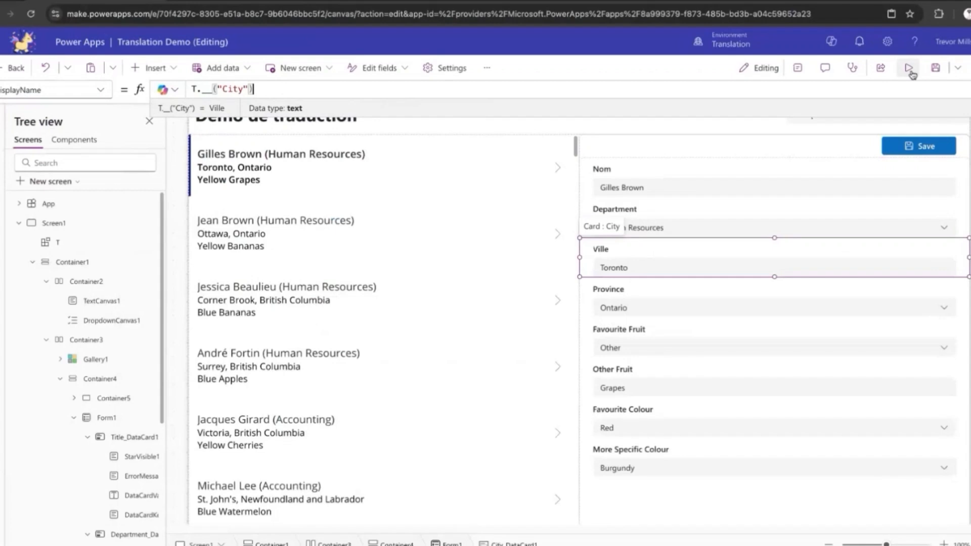
pyautogui.click(909, 68)
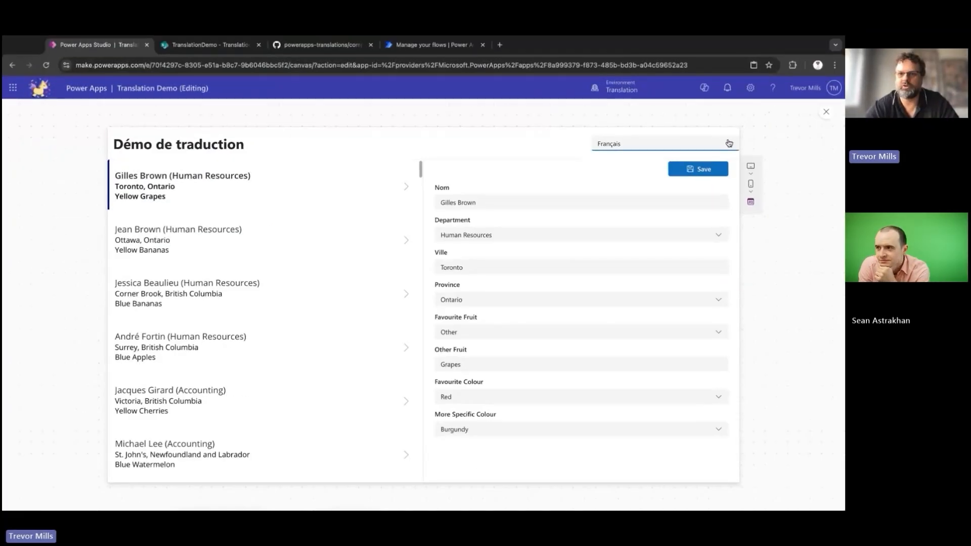
pyautogui.click(710, 134)
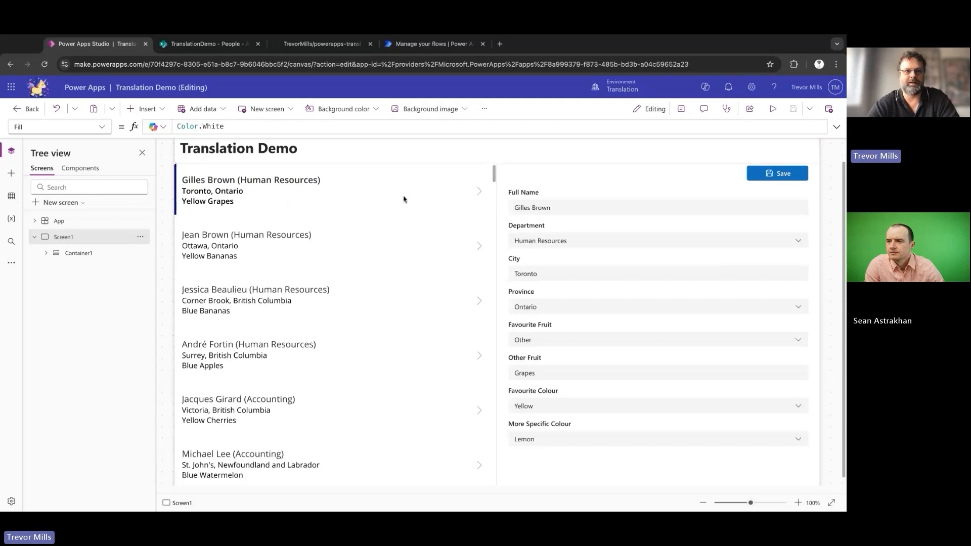
# Examine the People list on the TranslationDemo SharePoint site, including its Department, Province and FavouriteFruit columns.
pyautogui.click(234, 49)
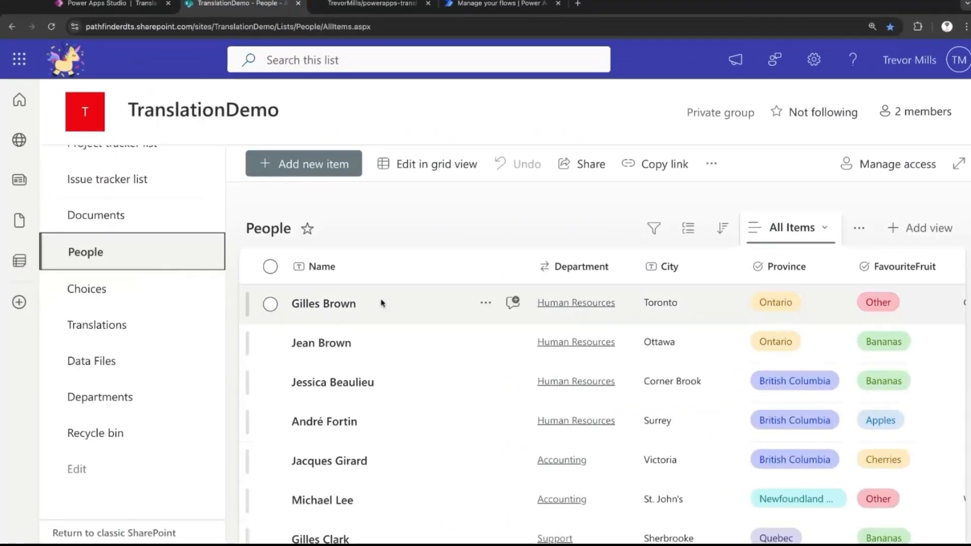
pyautogui.click(161, 396)
pyautogui.click(132, 252)
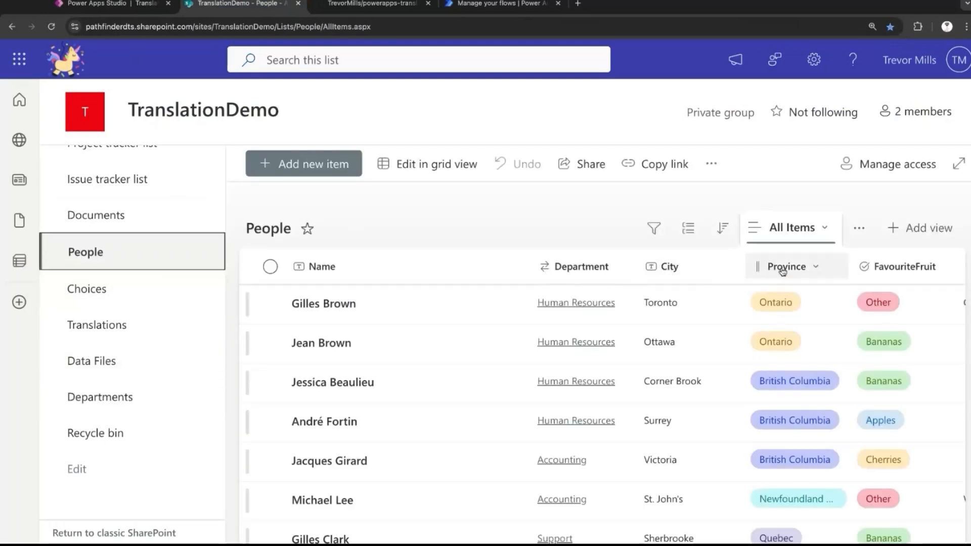
pyautogui.hscroll(5, 782, 271)
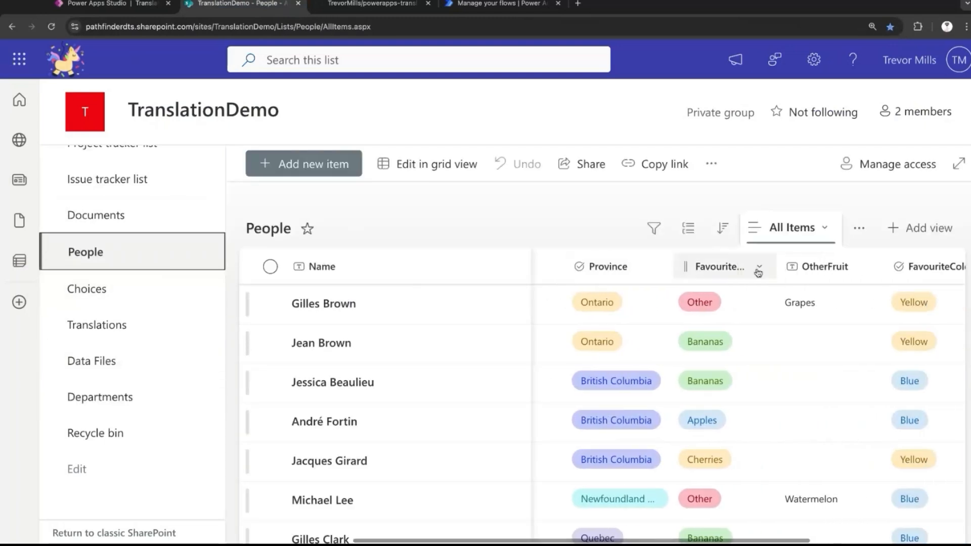
pyautogui.hscroll(-4, 733, 298)
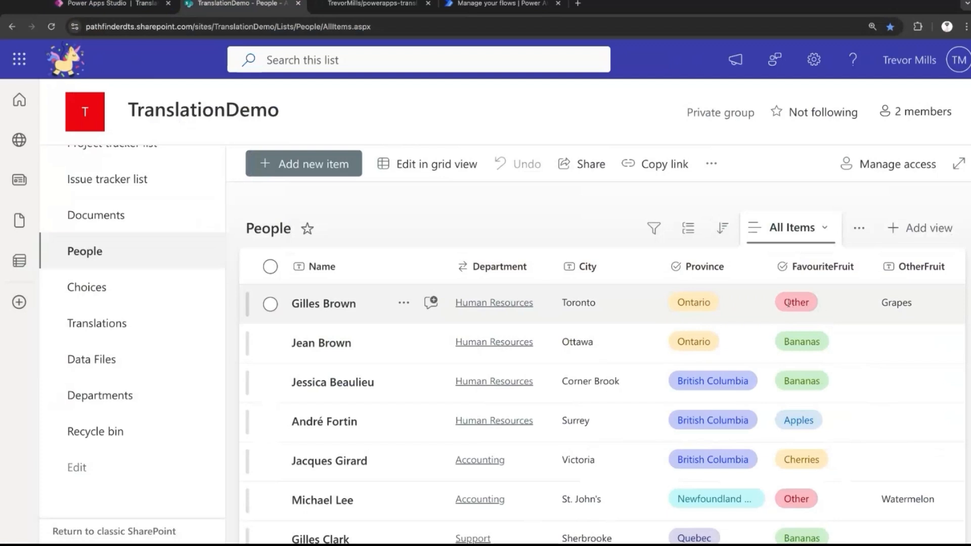
# In the app preview, set Favourite Fruit to Other to demonstrate the conditional Other Fruit field.
pyautogui.click(112, 4)
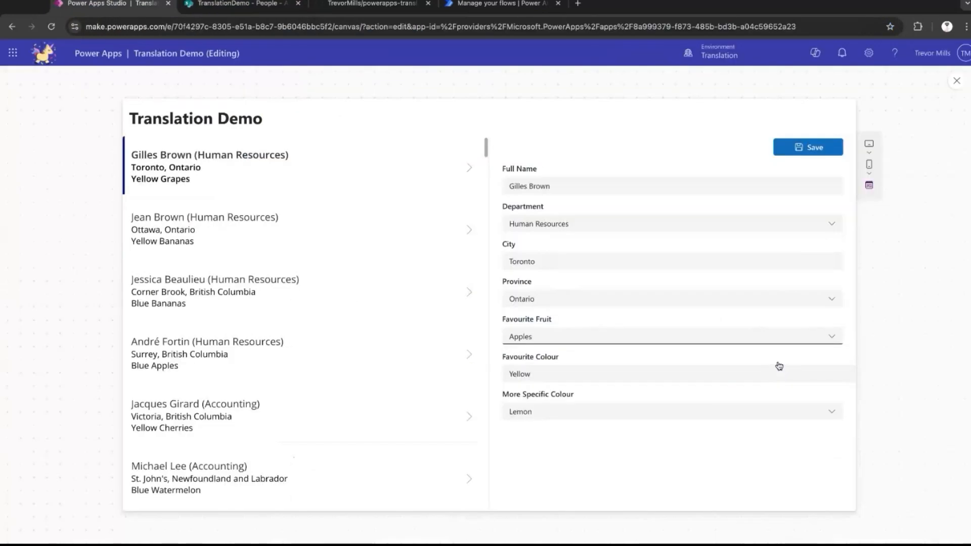
pyautogui.click(831, 340)
pyautogui.click(742, 405)
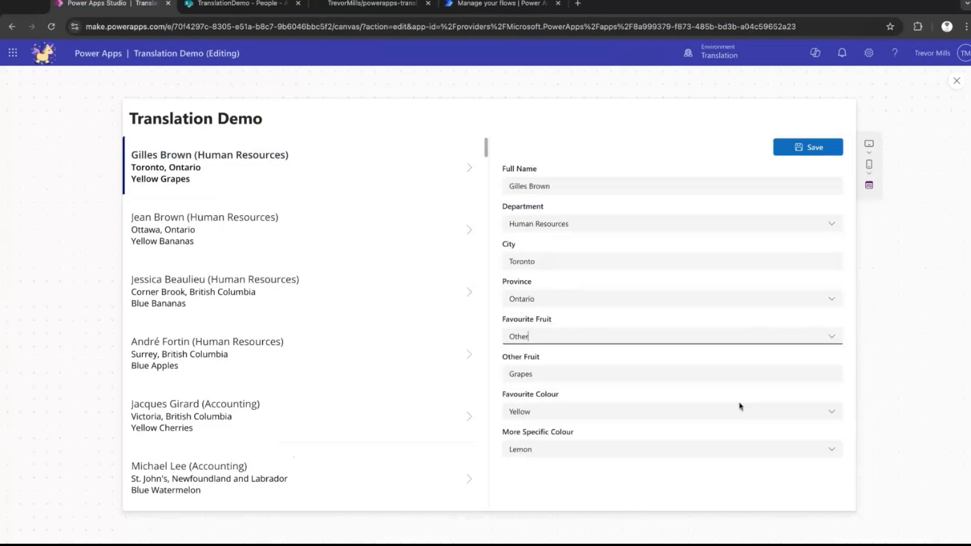
# Examine the OtherFruit, FavouriteColour and MoreSpecificColour columns in the SharePoint People list.
pyautogui.click(237, 4)
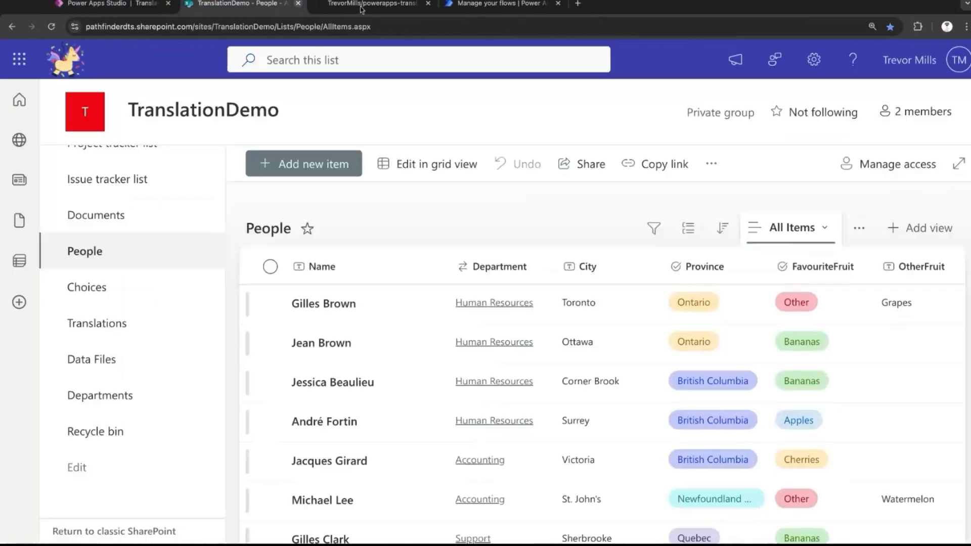
pyautogui.hscroll(5, 828, 314)
pyautogui.hscroll(3, 828, 314)
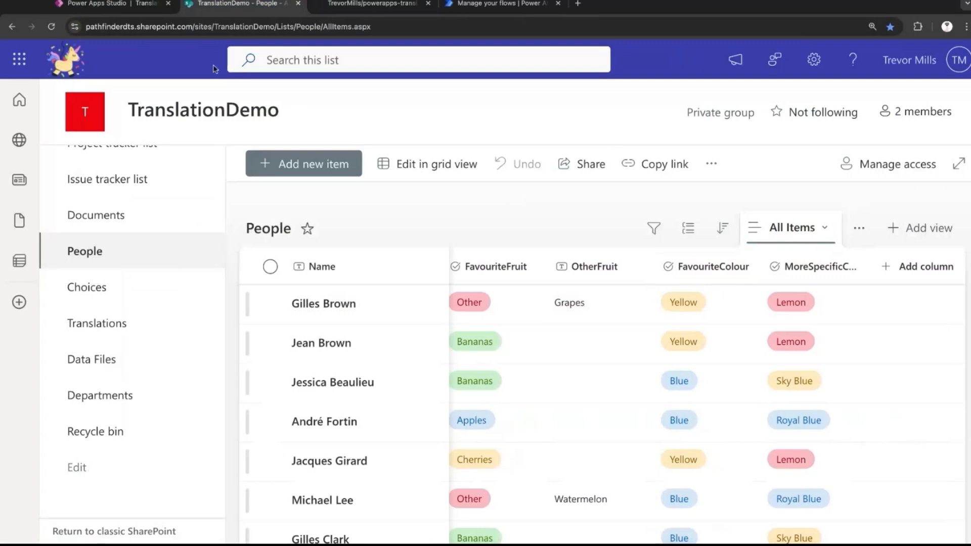
# Return to the Power Apps preview and examine the Favourite Colour options and the More Specific Colour options offered for Yellow.
pyautogui.click(139, 7)
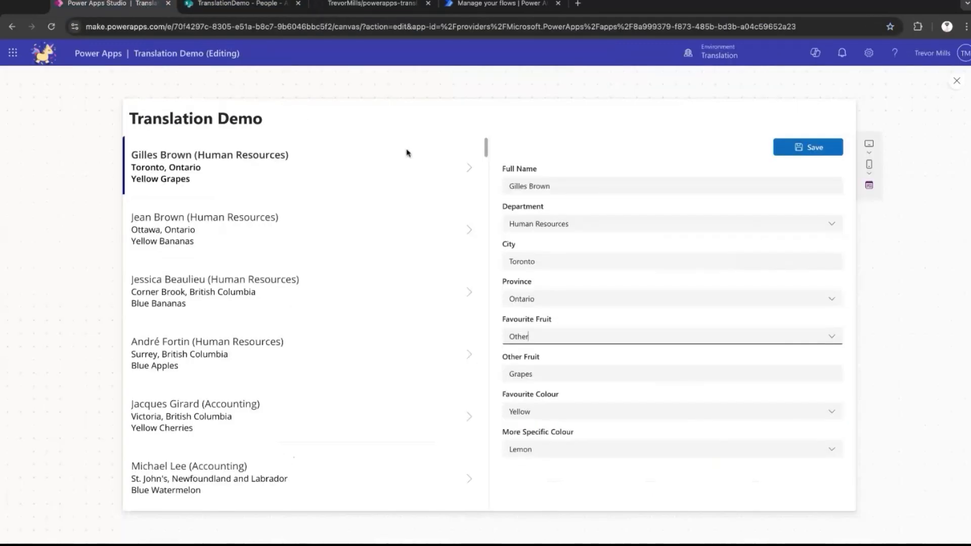
pyautogui.click(832, 414)
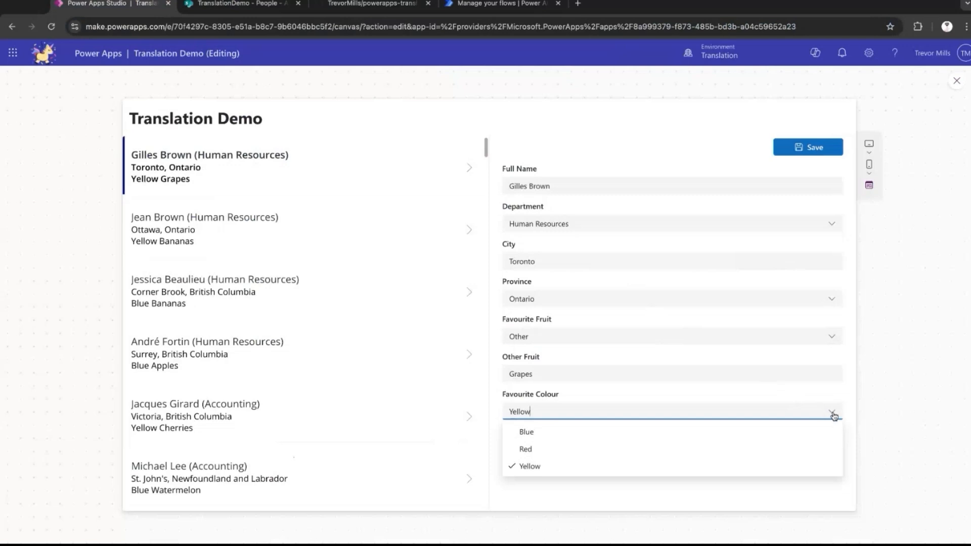
pyautogui.click(832, 414)
pyautogui.click(832, 450)
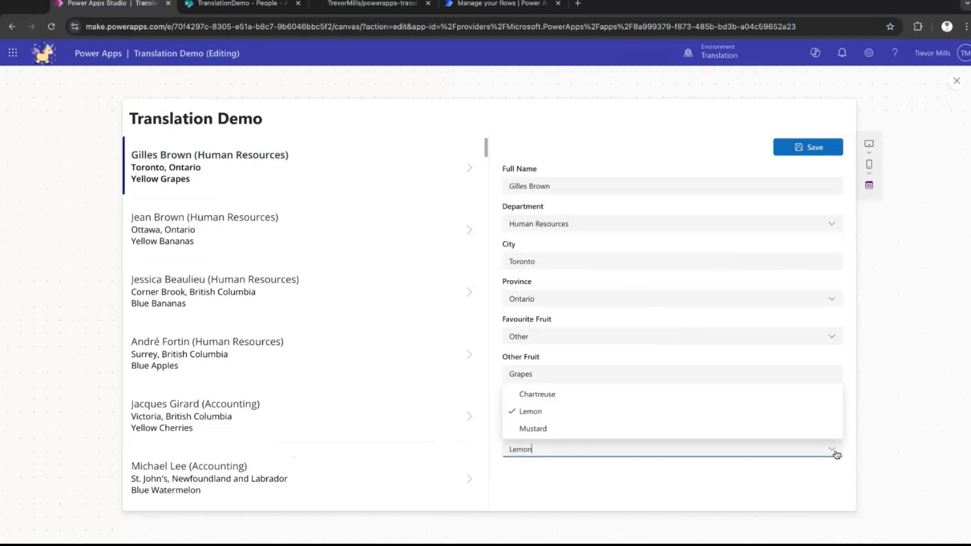
pyautogui.click(837, 456)
# Set Favourite Colour to Blue in the preview and examine its dependent More Specific Colour options.
pyautogui.click(833, 416)
pyautogui.click(806, 434)
pyautogui.click(833, 445)
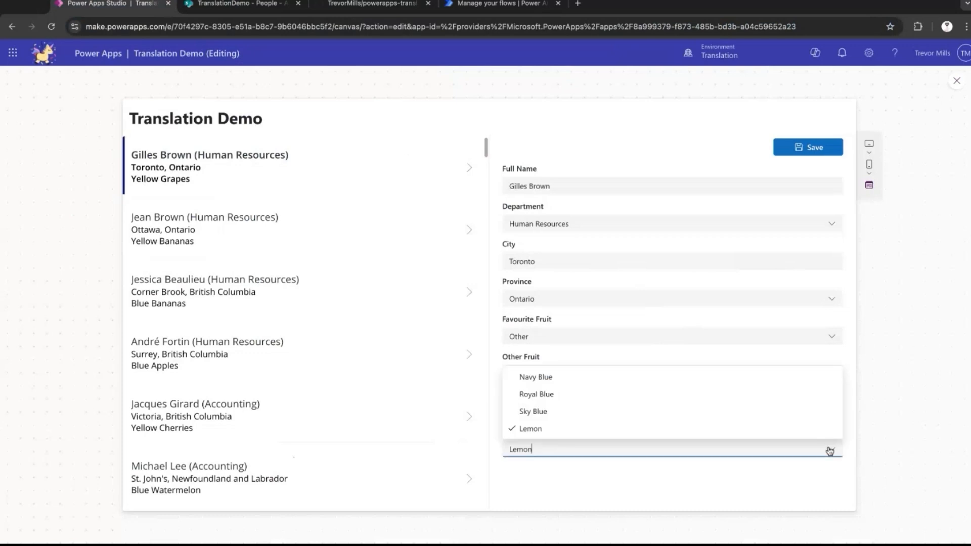
pyautogui.click(794, 409)
pyautogui.click(823, 451)
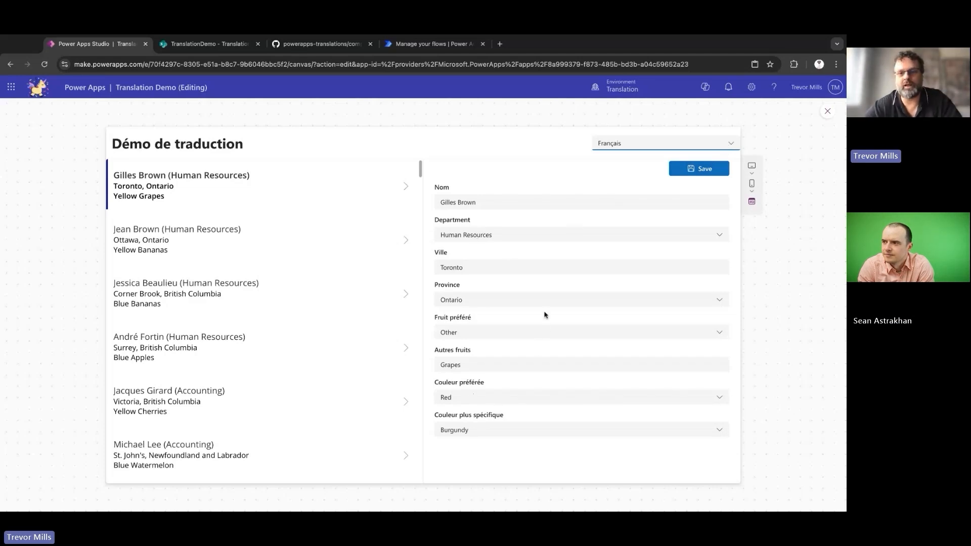
# Check the Province field in the French preview and open the Choices list on the TranslationDemo SharePoint site.
pyautogui.click(720, 303)
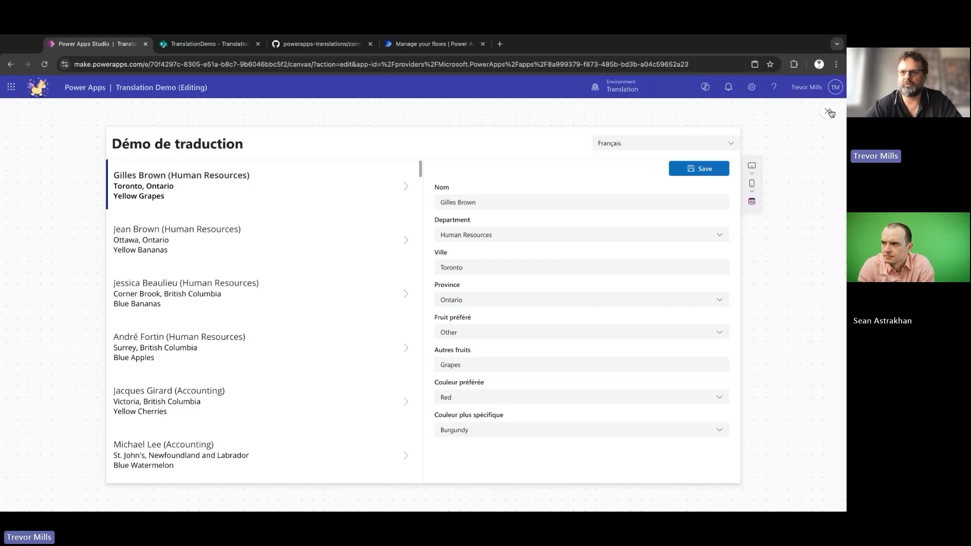
pyautogui.click(830, 112)
pyautogui.click(546, 307)
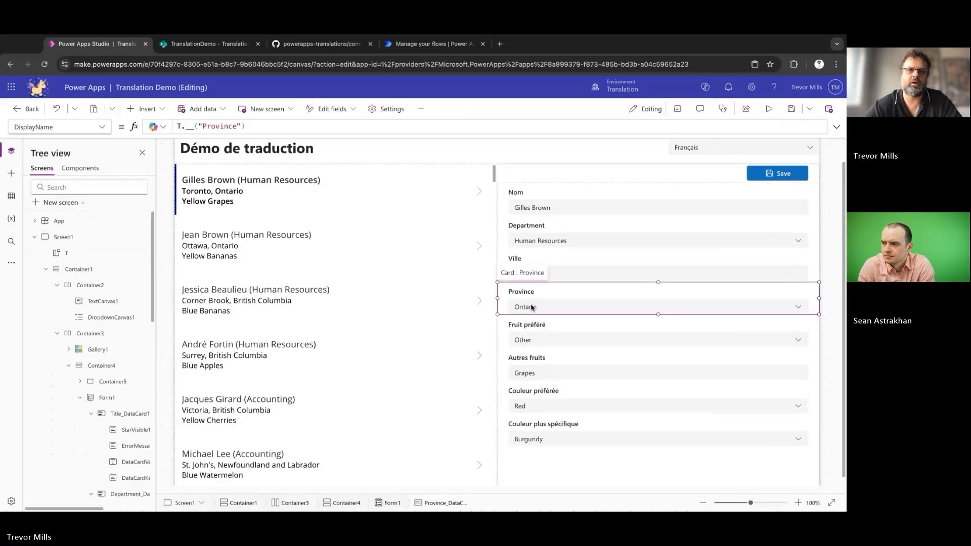
pyautogui.click(216, 44)
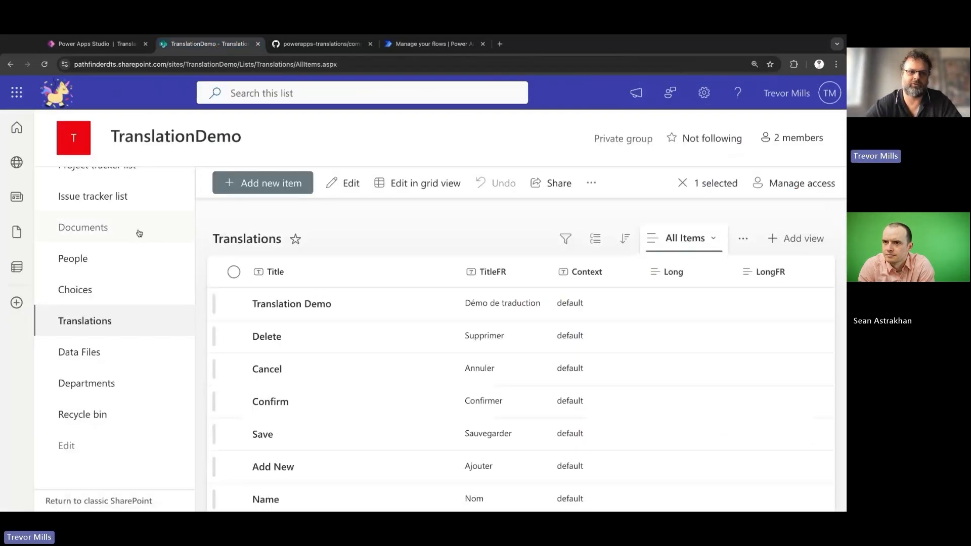
pyautogui.click(113, 289)
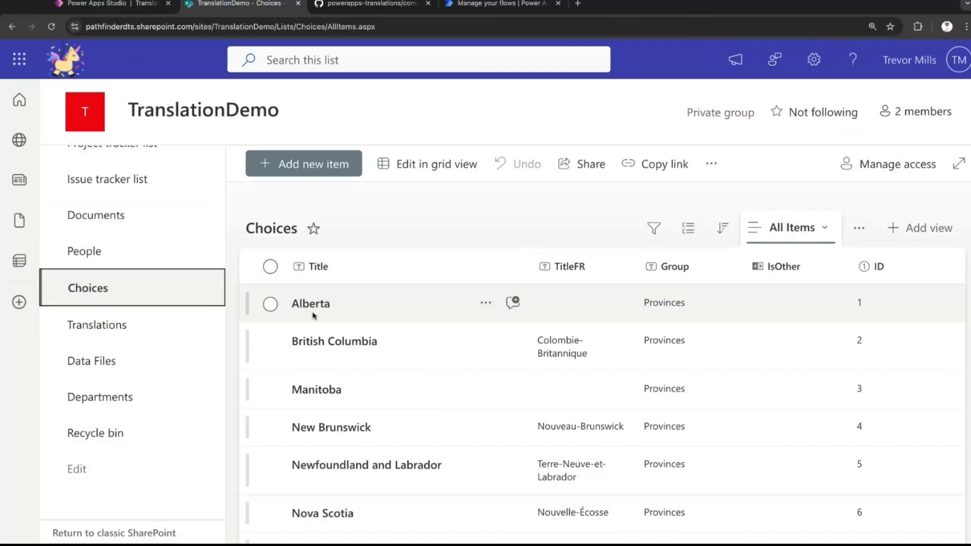
# Switch back to Power Apps Studio and add the SharePoint Choices list as a data source of the app.
pyautogui.click(96, 4)
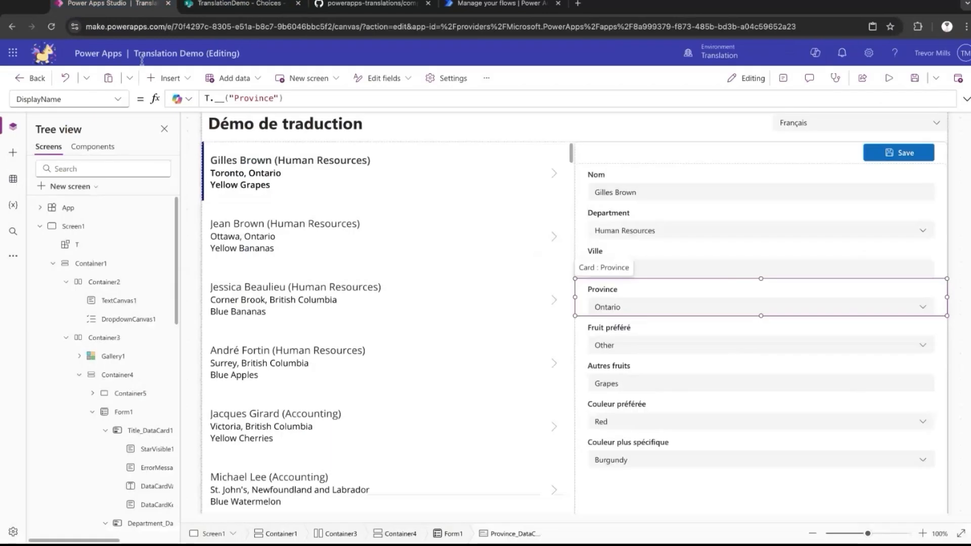
pyautogui.click(13, 179)
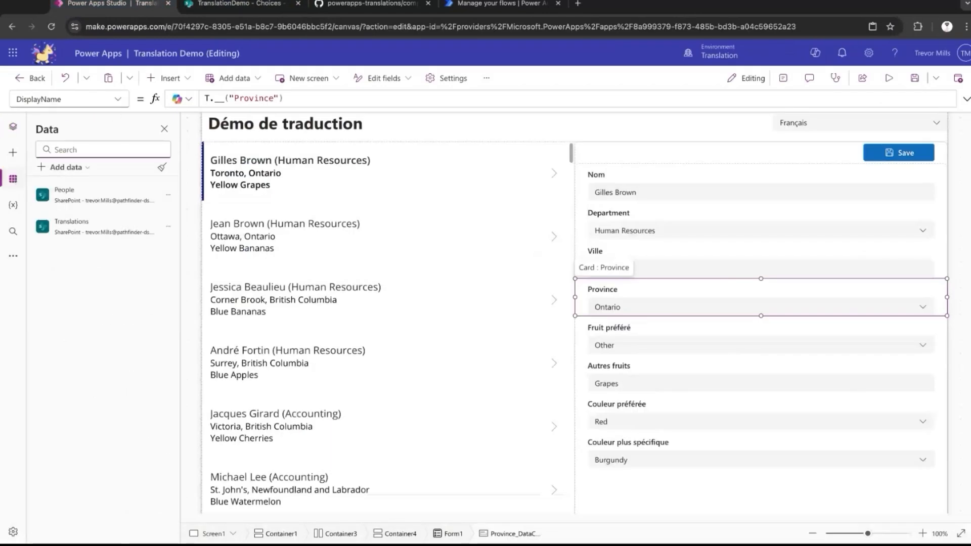
pyautogui.click(66, 170)
pyautogui.click(76, 433)
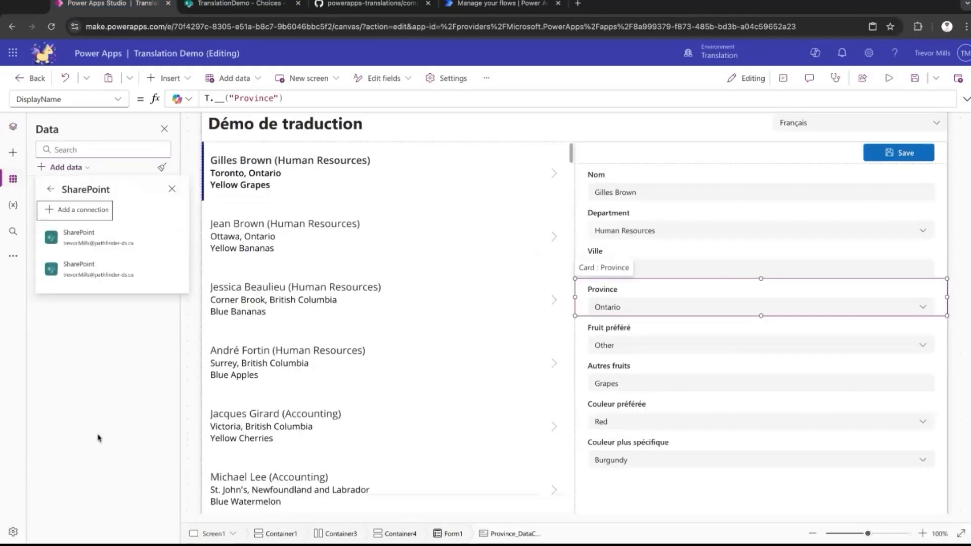
pyautogui.click(835, 255)
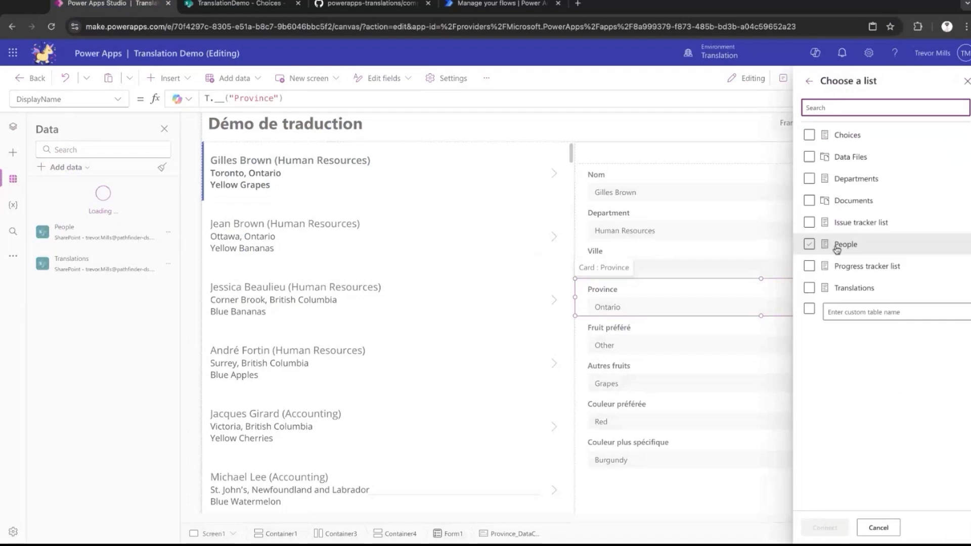
pyautogui.click(809, 135)
pyautogui.click(825, 527)
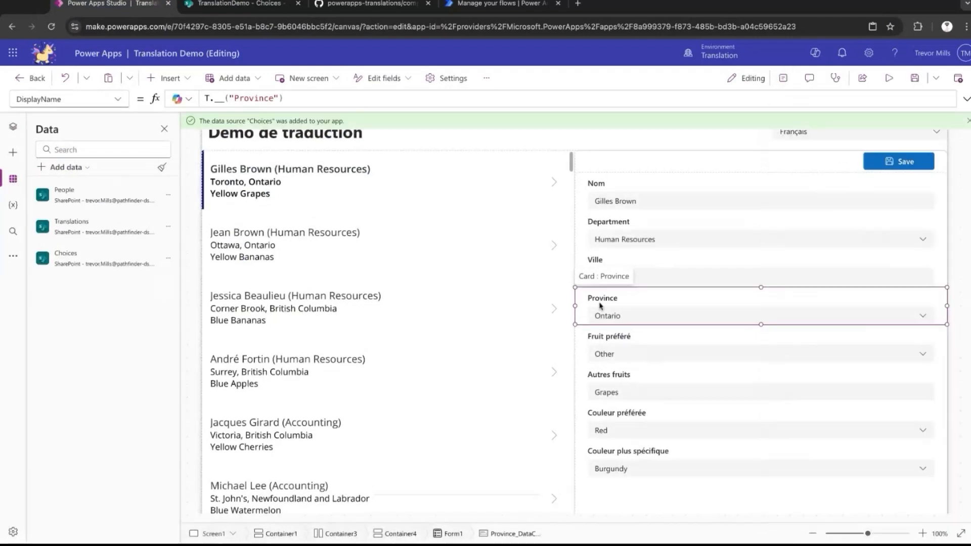
pyautogui.click(13, 126)
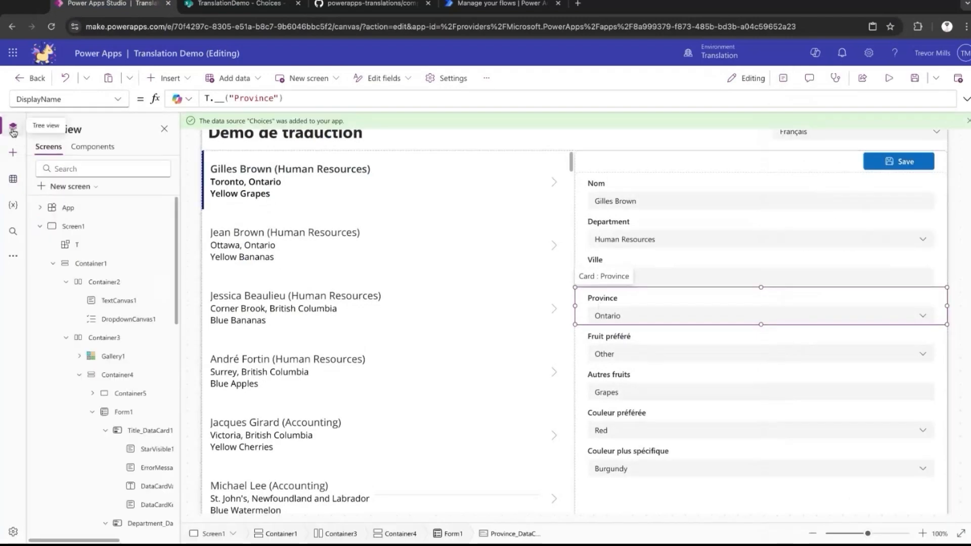
pyautogui.click(88, 246)
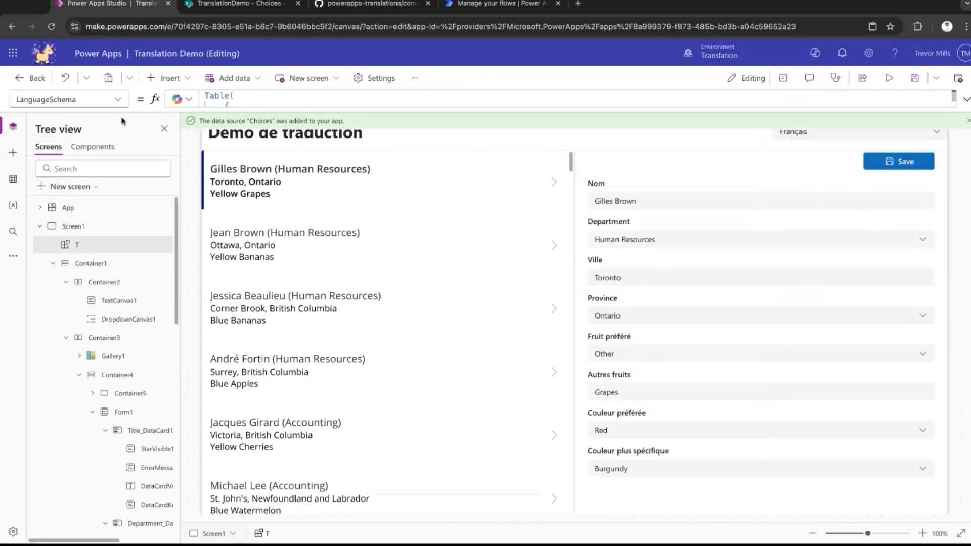
pyautogui.click(121, 100)
pyautogui.click(96, 139)
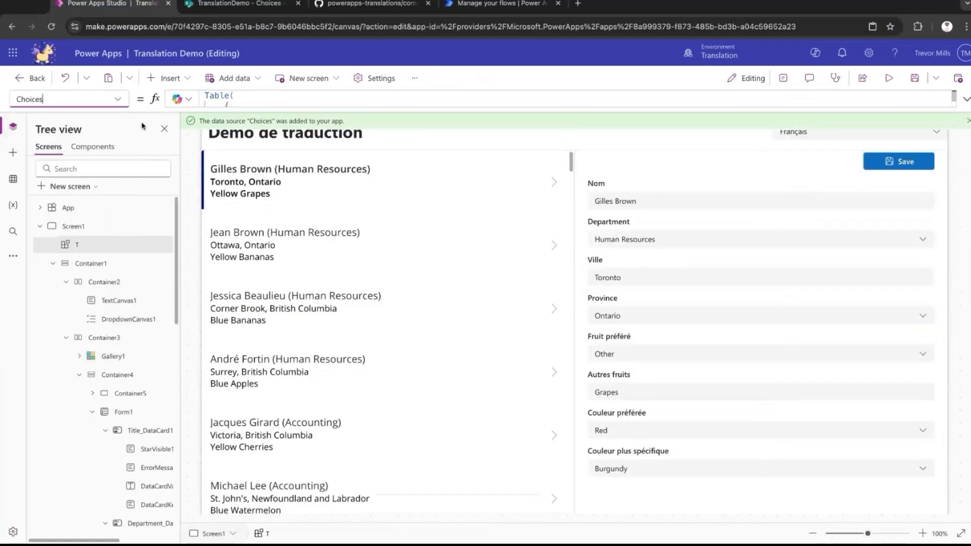
pyautogui.click(961, 97)
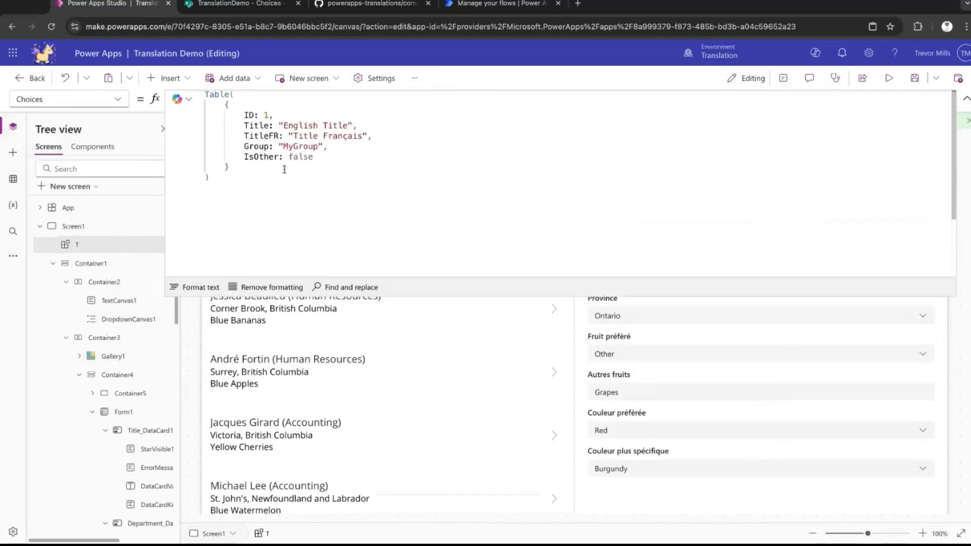
pyautogui.click(240, 111)
pyautogui.hotkey('ctrl', 'a')
pyautogui.press('Delete')
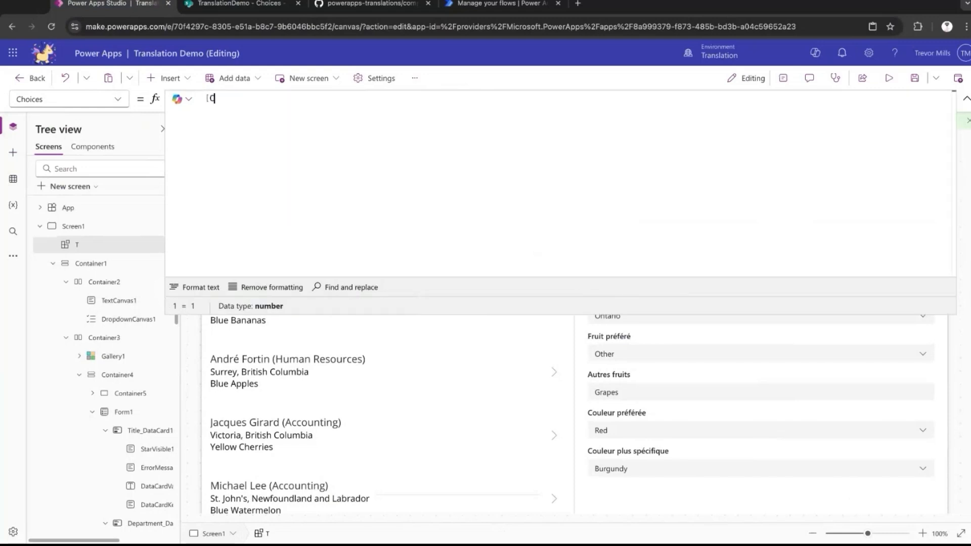
pyautogui.write('Choices]')
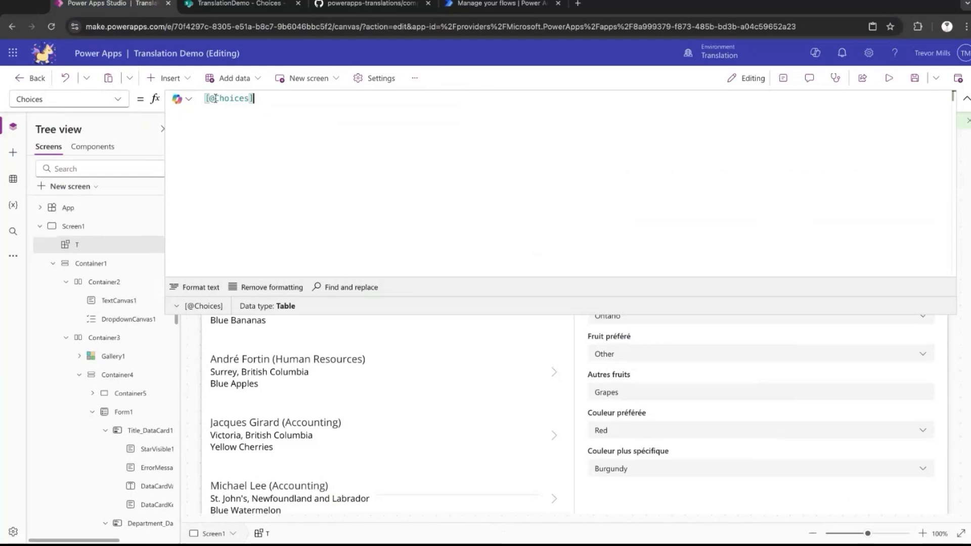
pyautogui.doubleClick(215, 98)
pyautogui.hotkey('shift', 'Left')
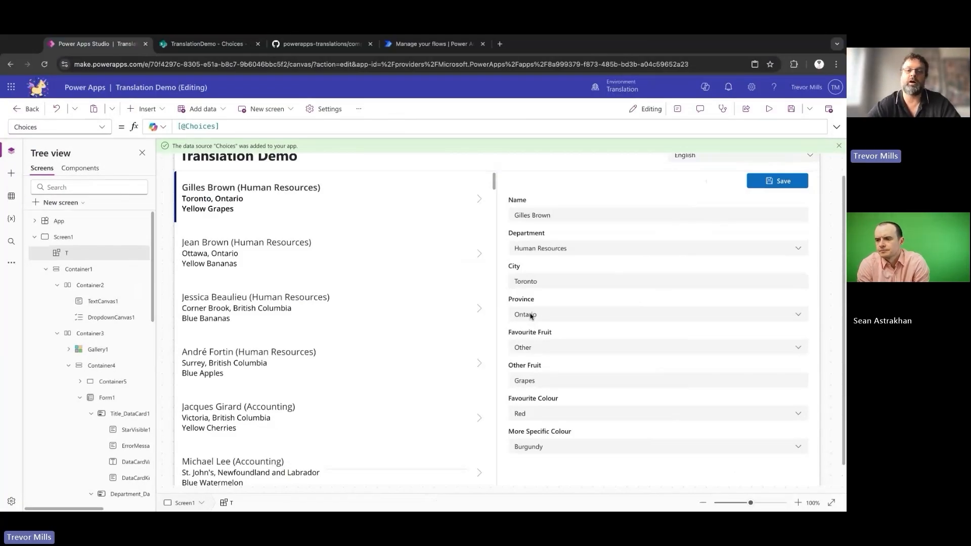
# Set the Items property of the Province card's dropdown to T.__Choices("Provinces").
pyautogui.click(547, 316)
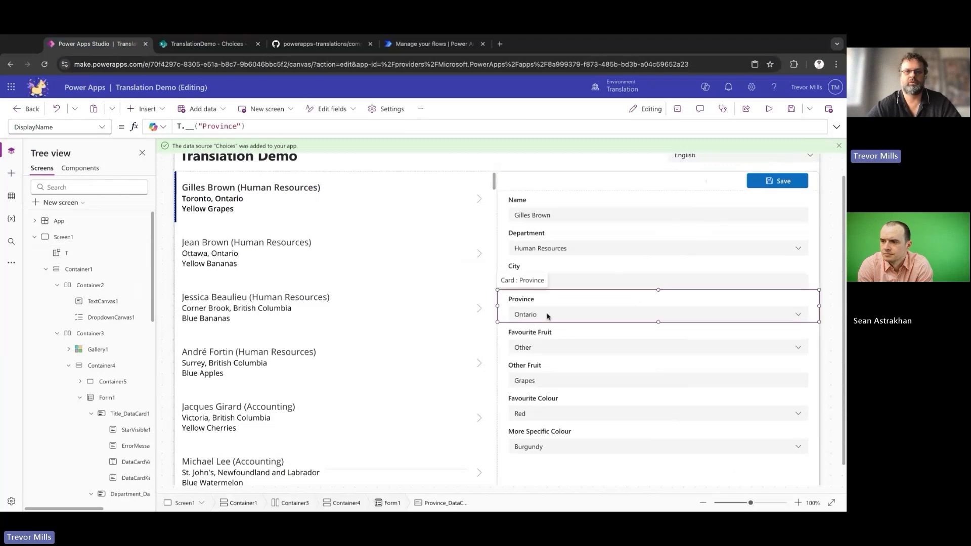
pyautogui.click(547, 316)
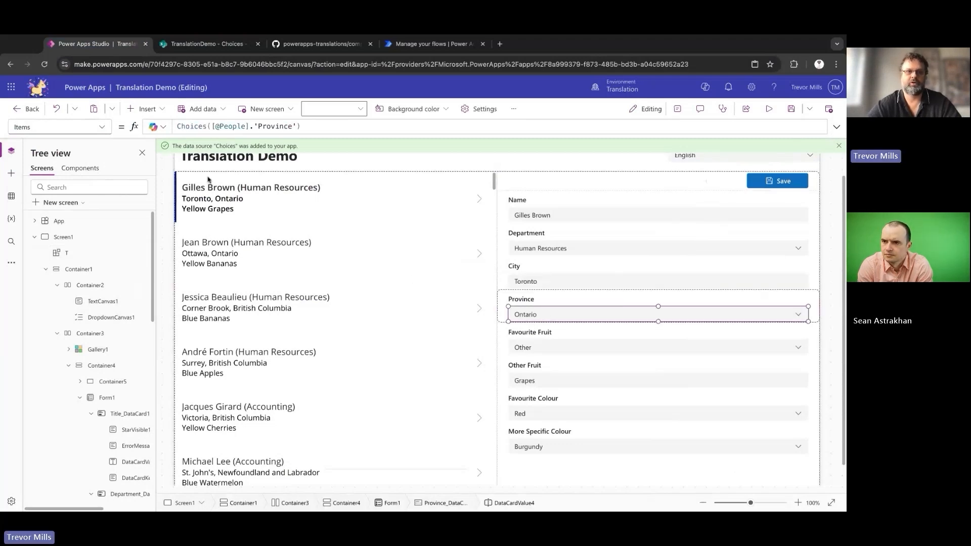
pyautogui.moveTo(177, 128); pyautogui.dragTo(326, 130)
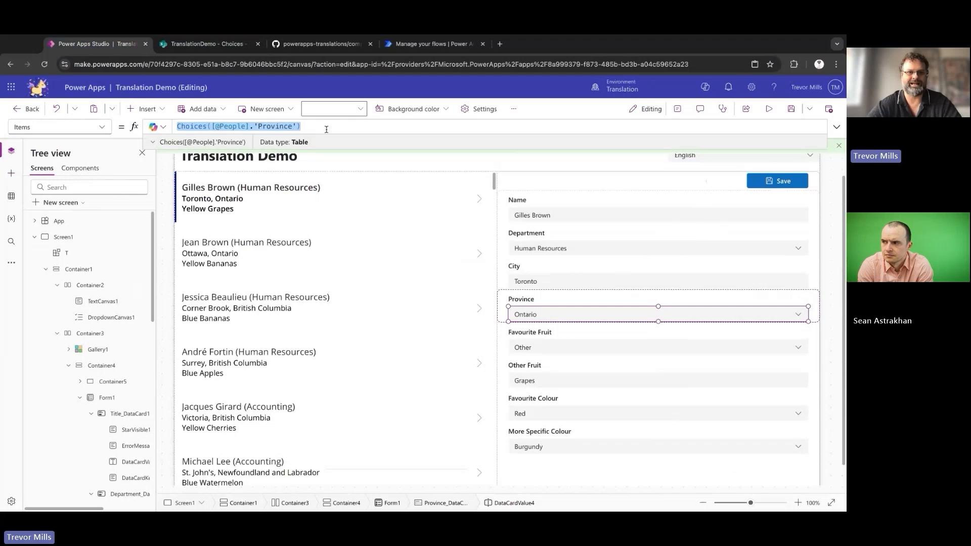
pyautogui.write('T')
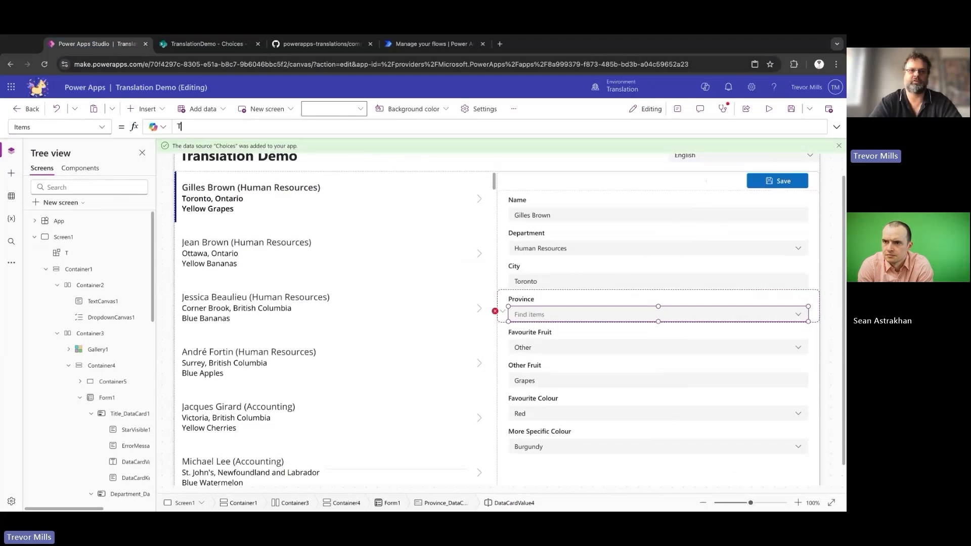
pyautogui.write('.__C')
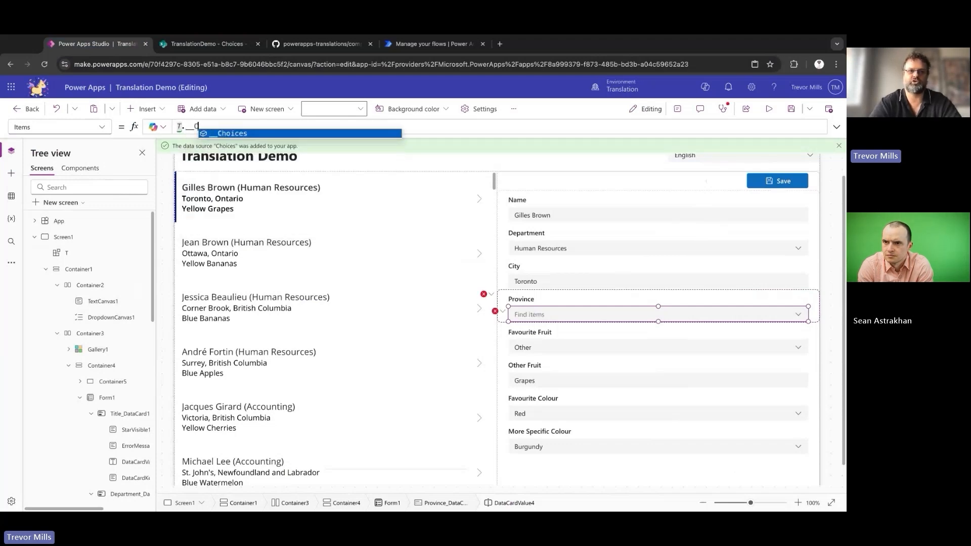
pyautogui.press('Tab')
pyautogui.write('("Provinces")')
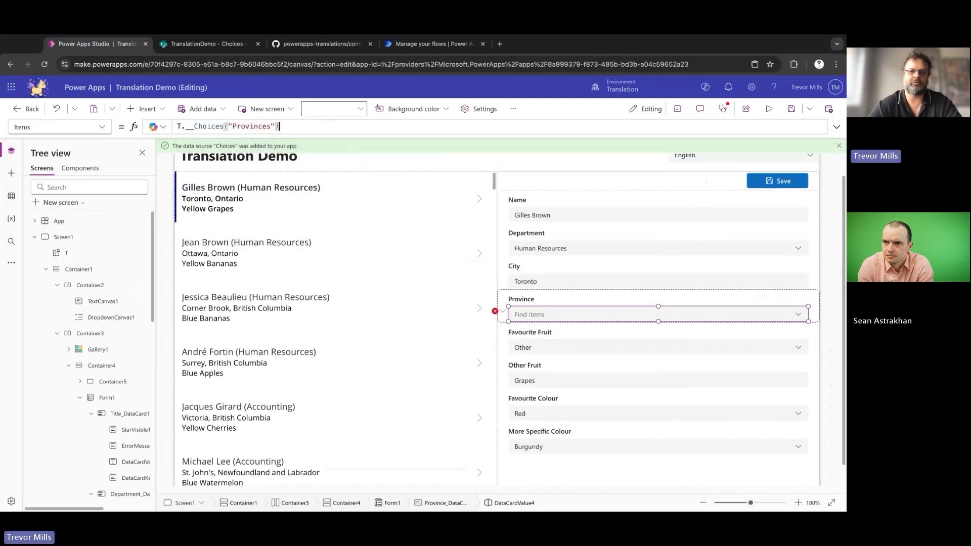
# Examine the Provinces, Fruit and Colours groups in the SharePoint Choices list, including their TitleFR and IsOther columns.
pyautogui.click(224, 45)
pyautogui.click(91, 44)
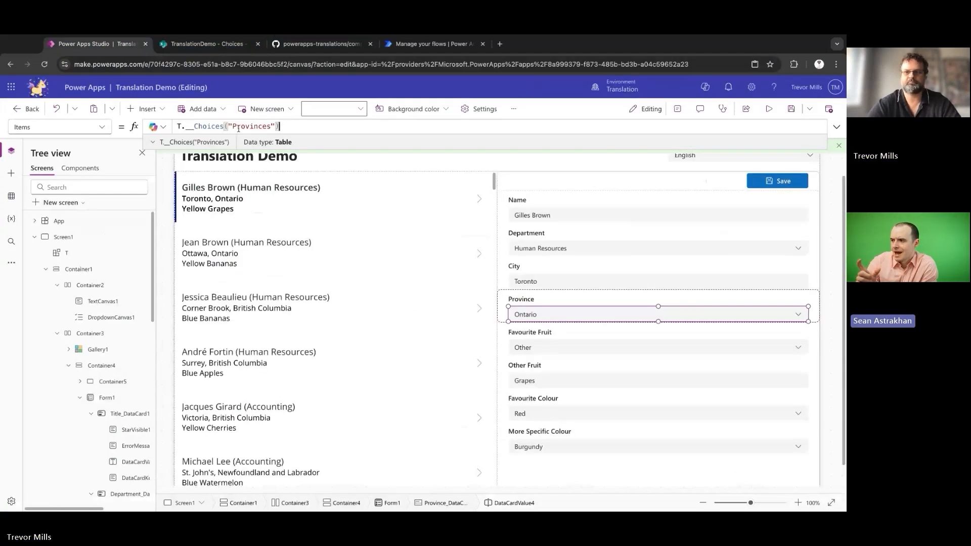
pyautogui.click(223, 44)
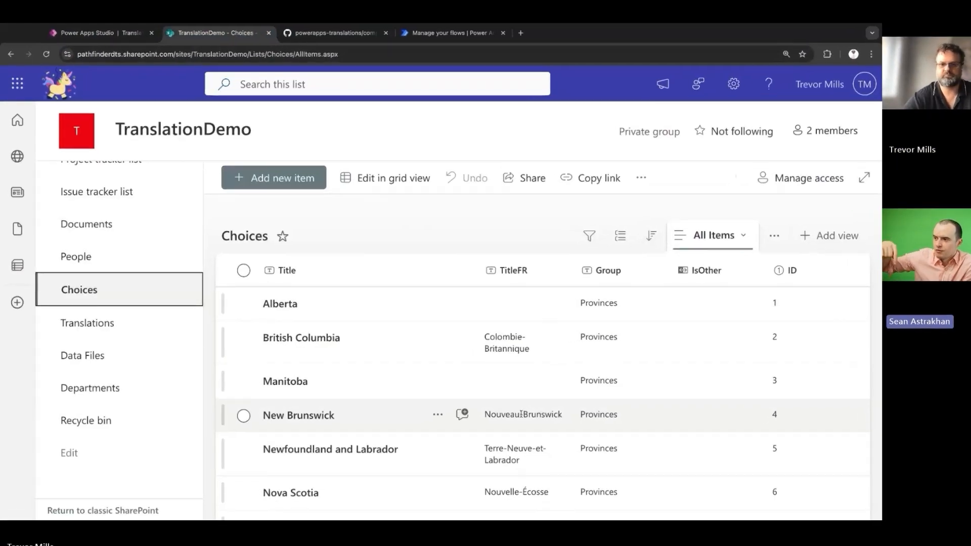
pyautogui.scroll(-5, 521, 414)
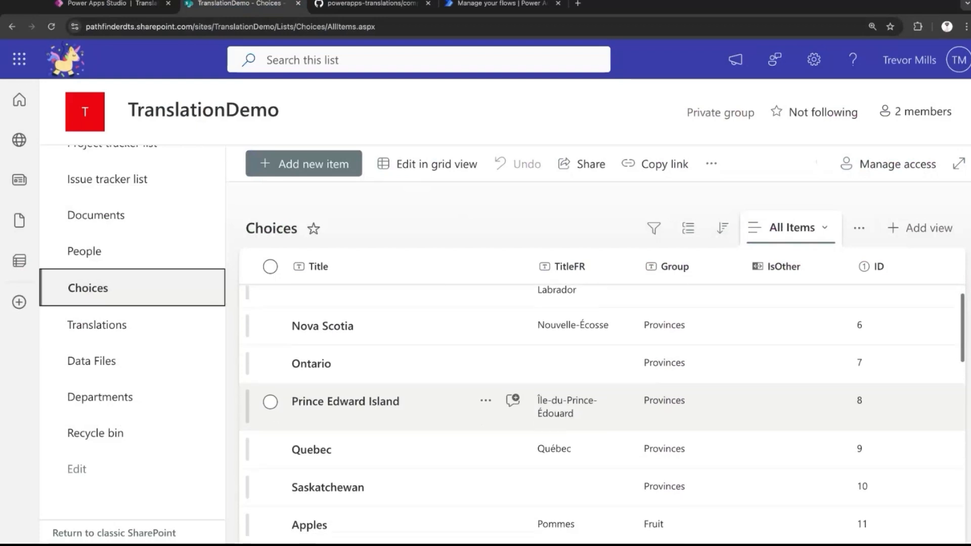
pyautogui.scroll(-4, 602, 412)
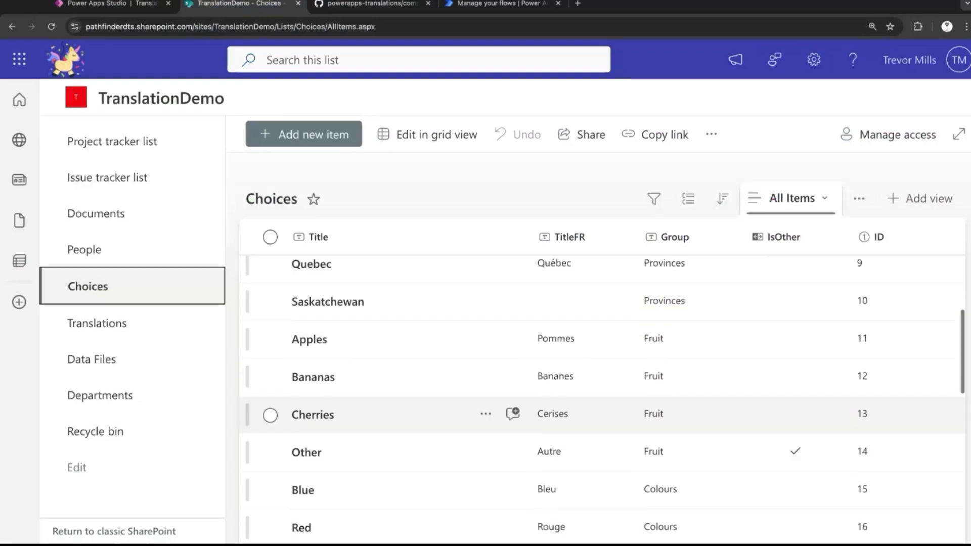
# In Power Apps Studio, load the gallery's third person into the form and preview the app.
pyautogui.click(128, 4)
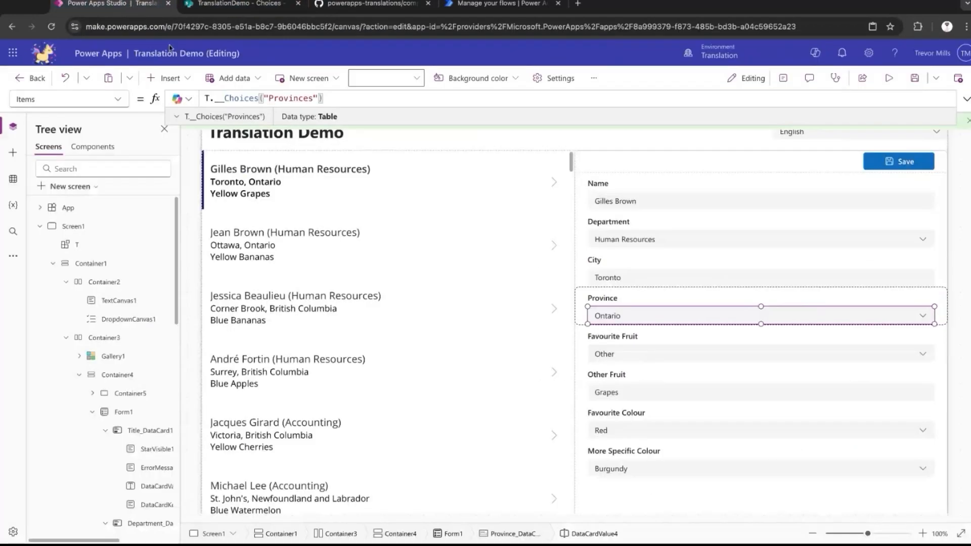
pyautogui.click(326, 306)
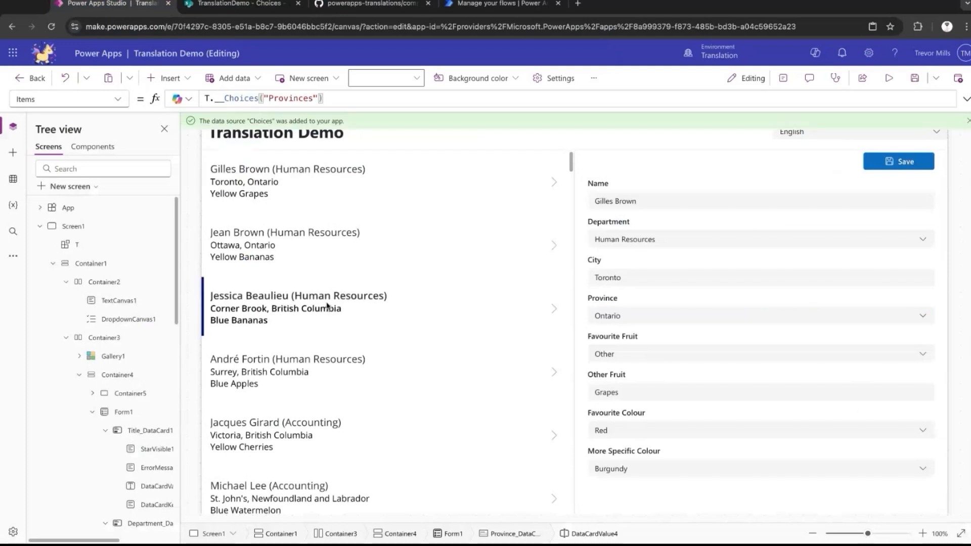
pyautogui.click(759, 311)
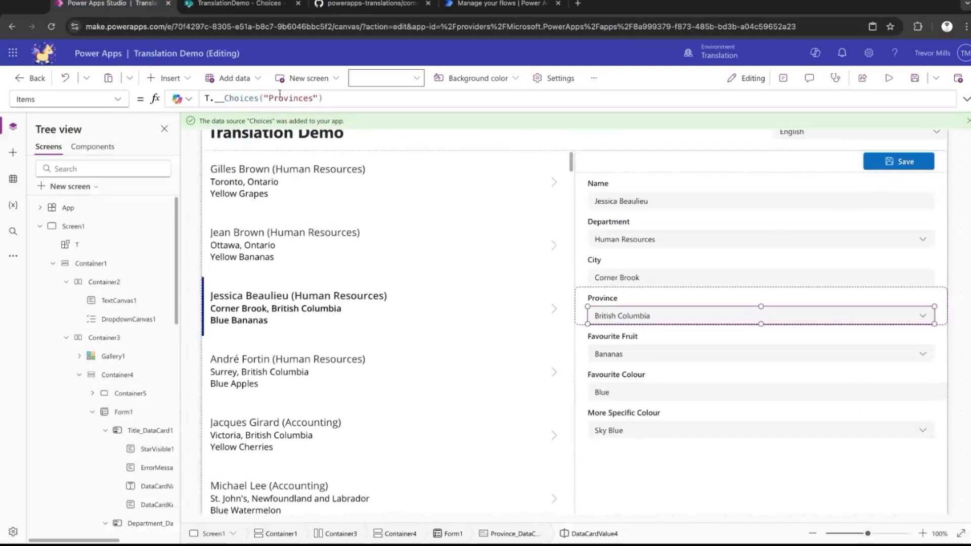
pyautogui.click(888, 78)
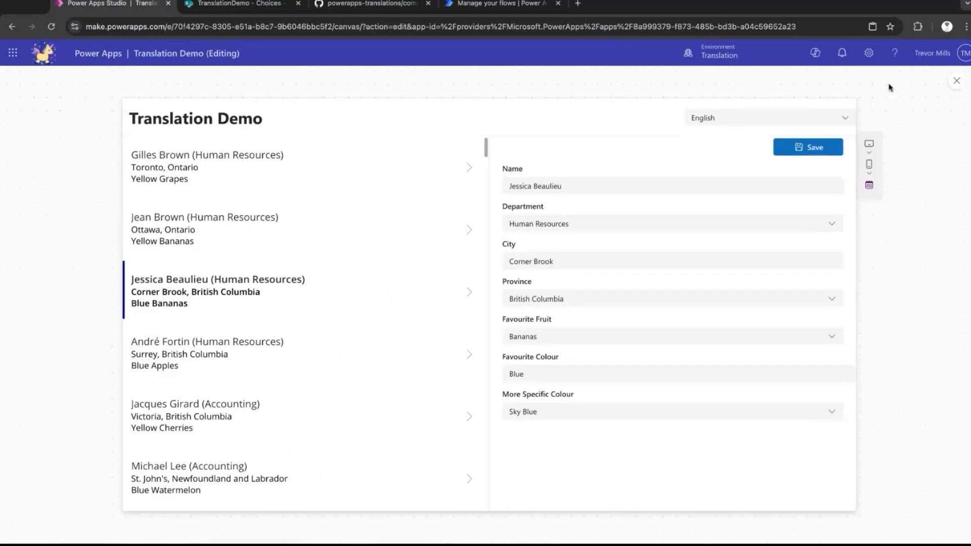
# Switch the previewed app to Français and examine the Province choices for the loaded person.
pyautogui.click(844, 122)
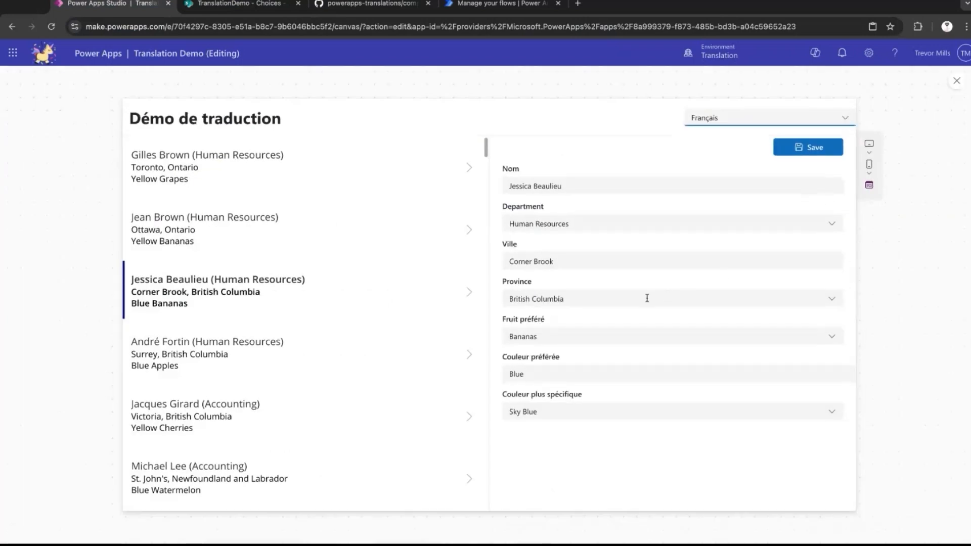
pyautogui.click(832, 299)
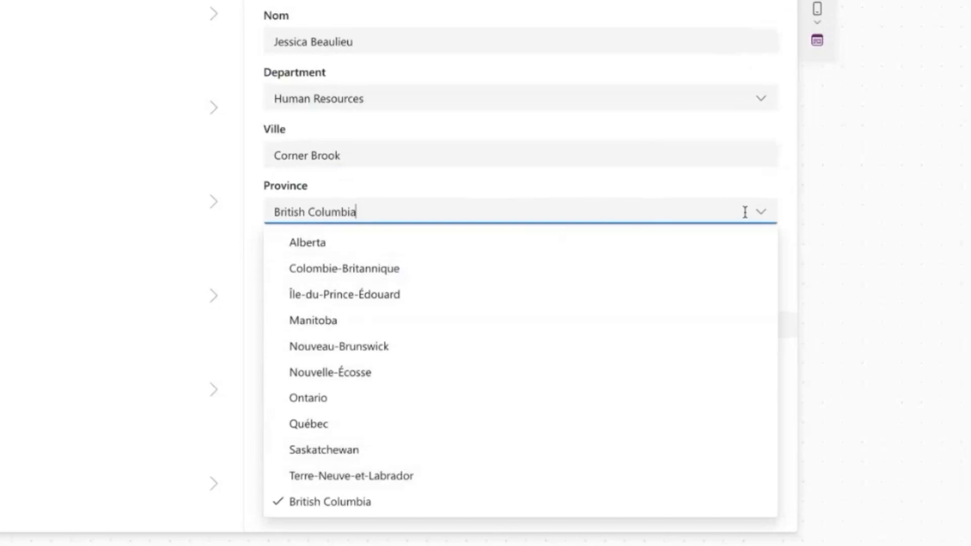
pyautogui.click(767, 213)
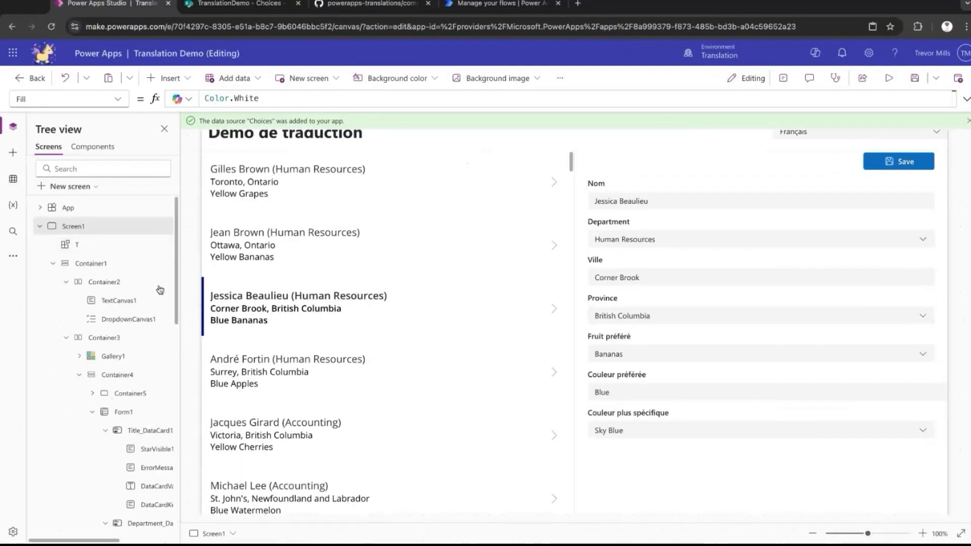
# Set the Province dropdown's DefaultSelectedItems to Filter(T.__Choices("Provinces"),Title=ThisItem.Province.Value).
pyautogui.click(758, 313)
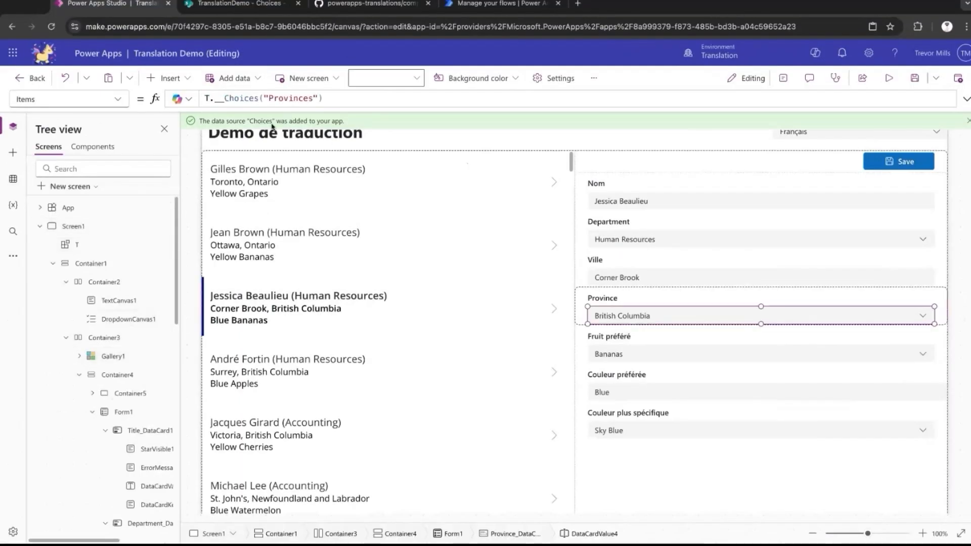
pyautogui.click(118, 99)
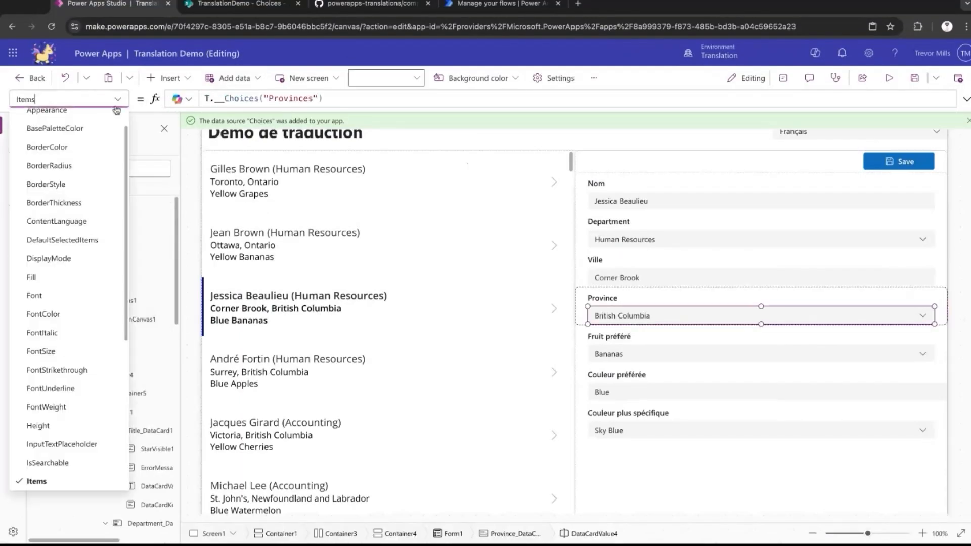
pyautogui.click(81, 240)
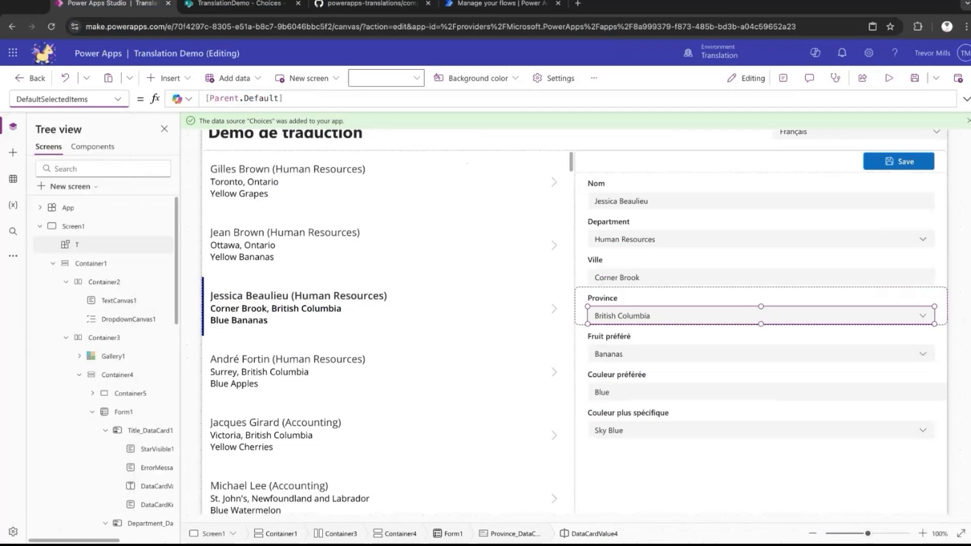
pyautogui.click(322, 100)
pyautogui.hotkey('ctrl', 'a')
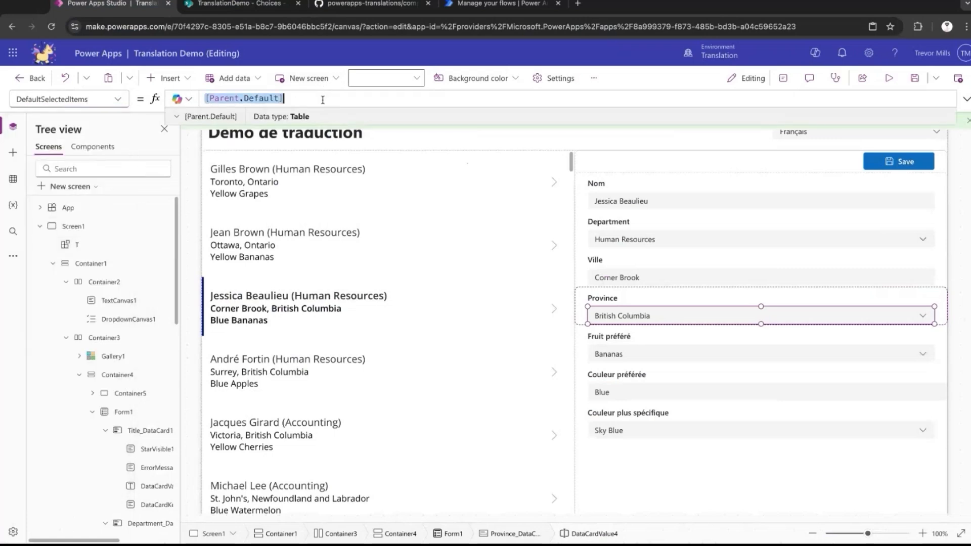
pyautogui.write('Filter(T')
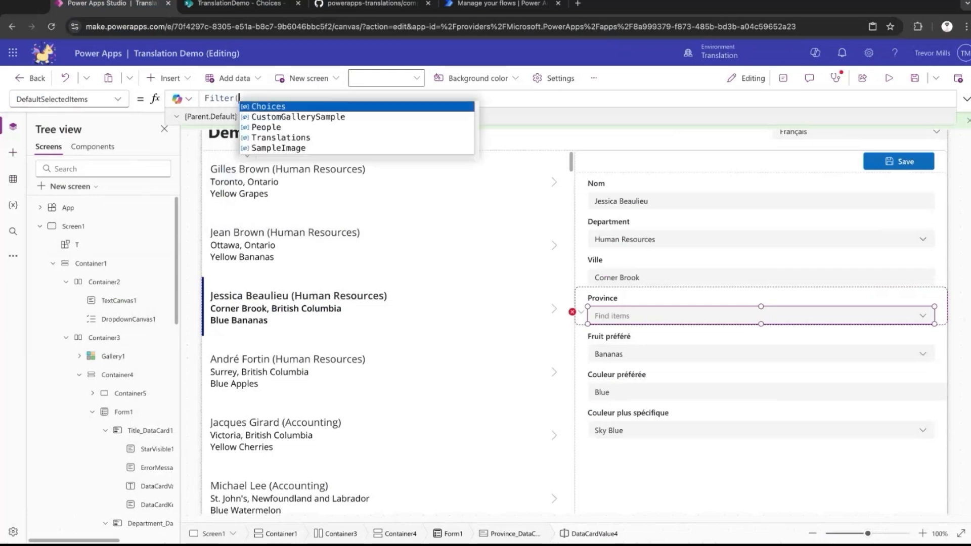
pyautogui.write('.')
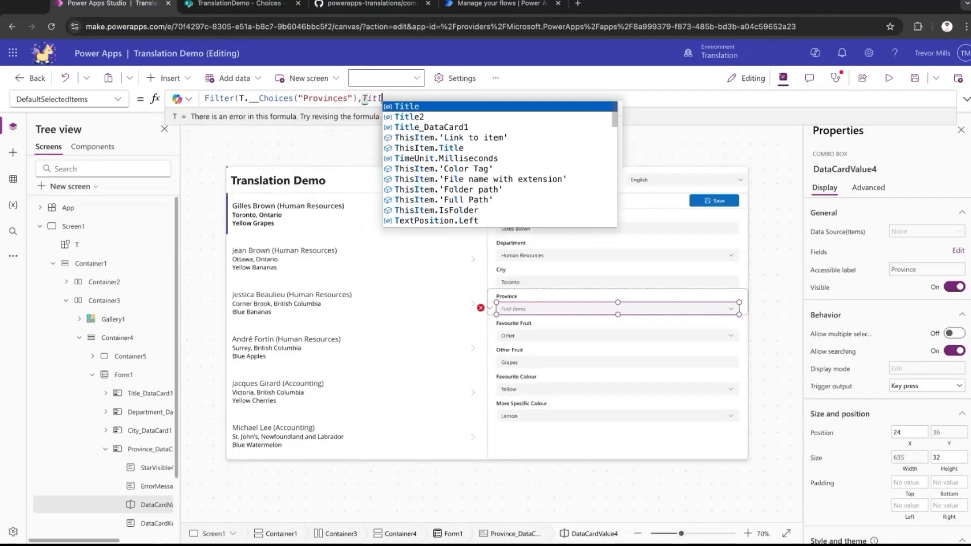
pyautogui.write('es("Provinces"),Title')
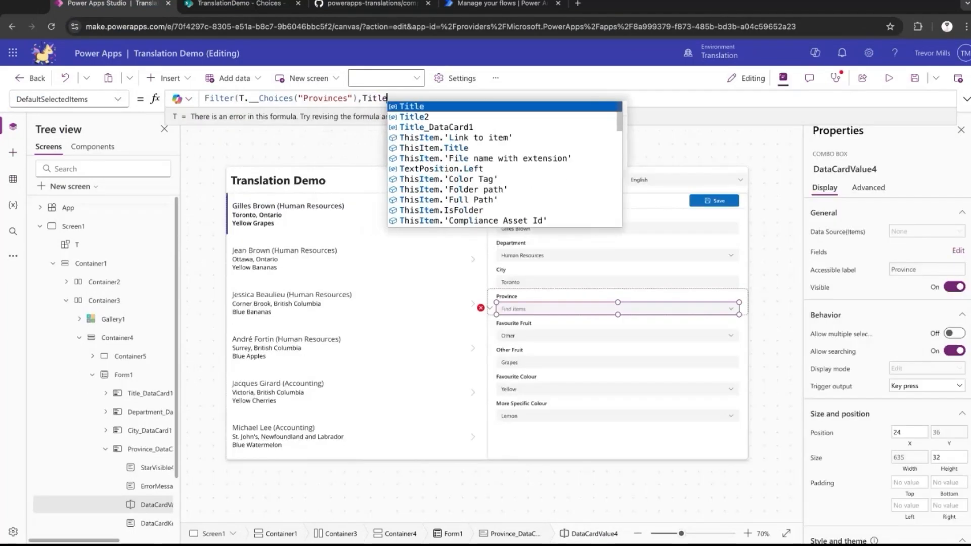
pyautogui.write('=ThisItem.')
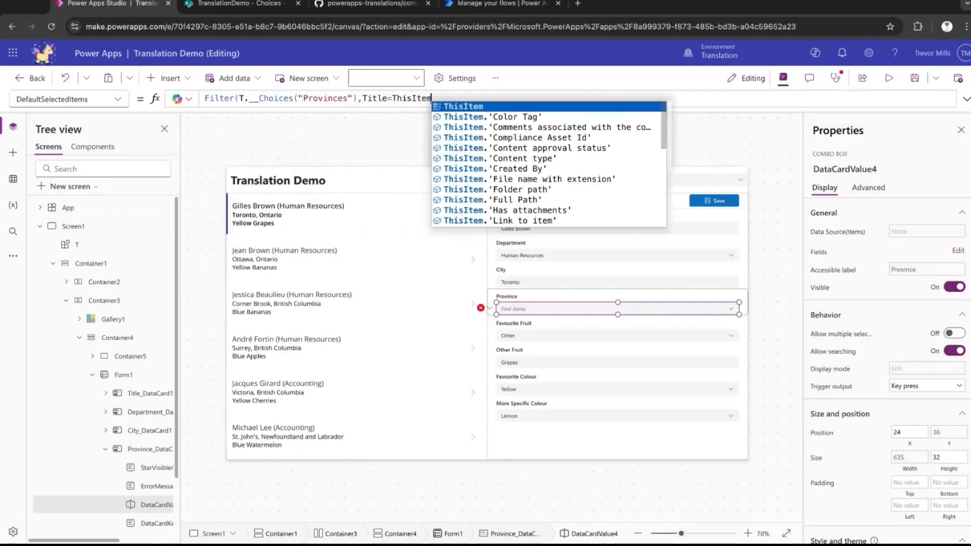
pyautogui.write('Province.Value')
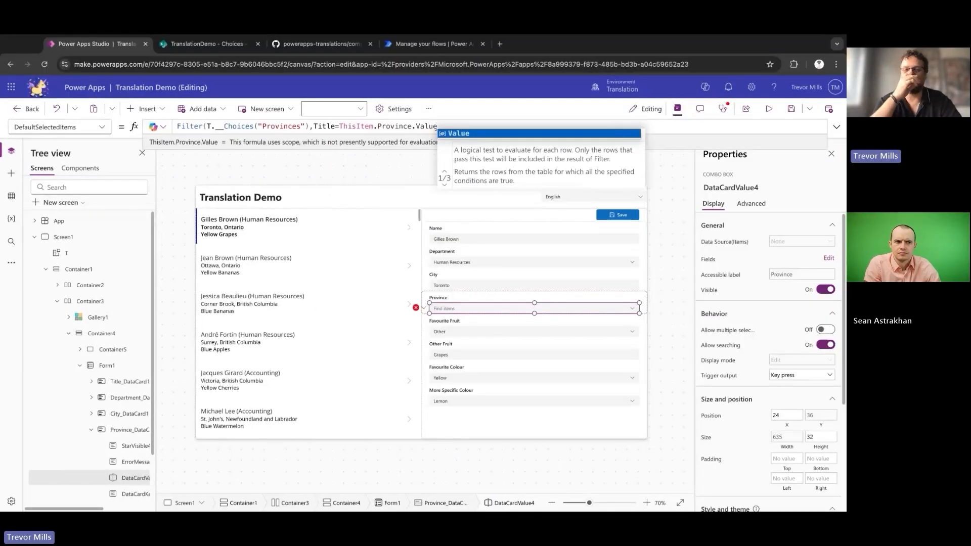
pyautogui.write(')')
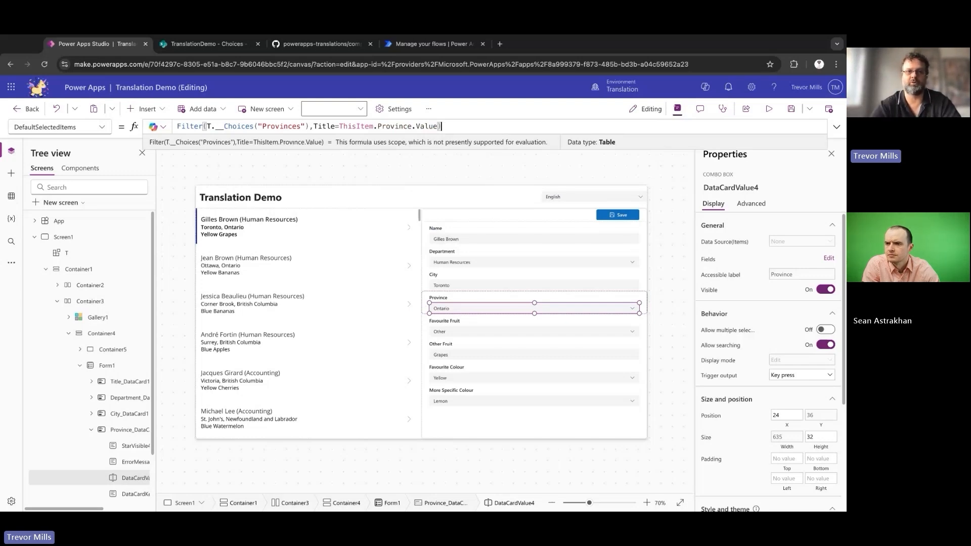
pyautogui.doubleClick(330, 126)
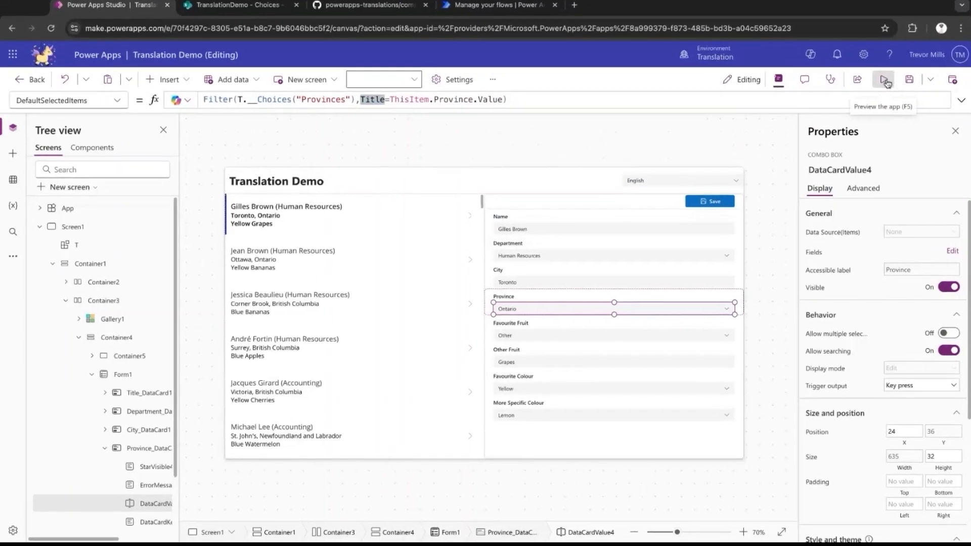
# Preview the app with the gallery's third person loaded, switch to Français and check the Province selection and choices.
pyautogui.click(884, 80)
pyautogui.click(242, 292)
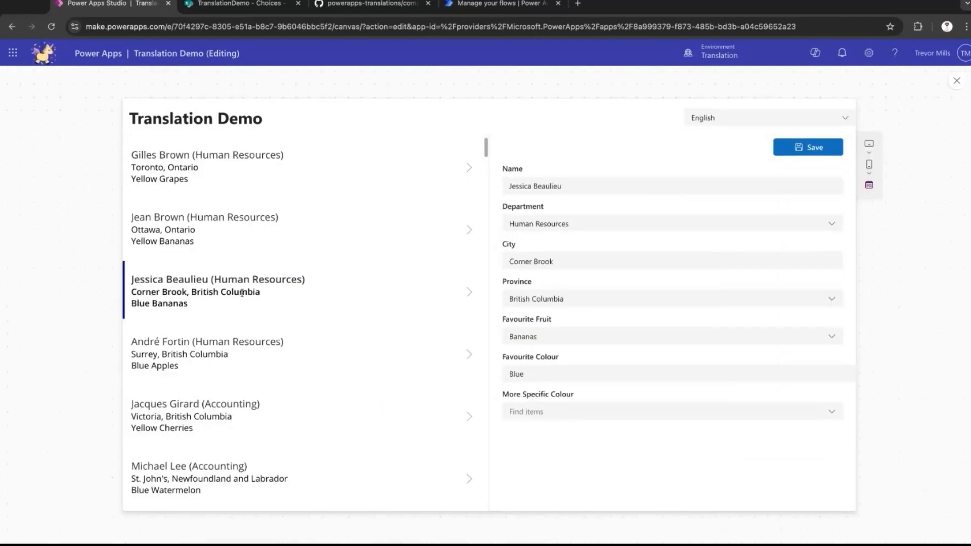
pyautogui.click(843, 123)
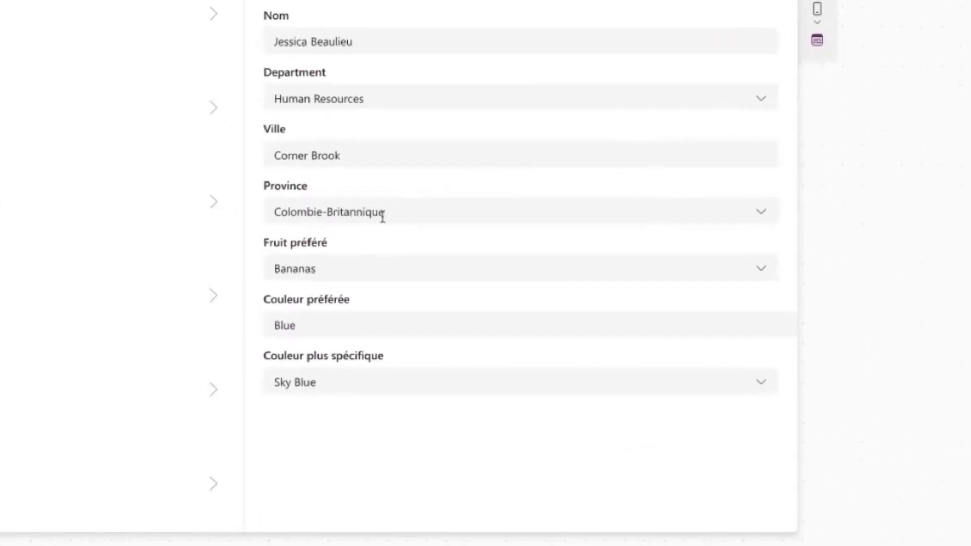
pyautogui.click(763, 215)
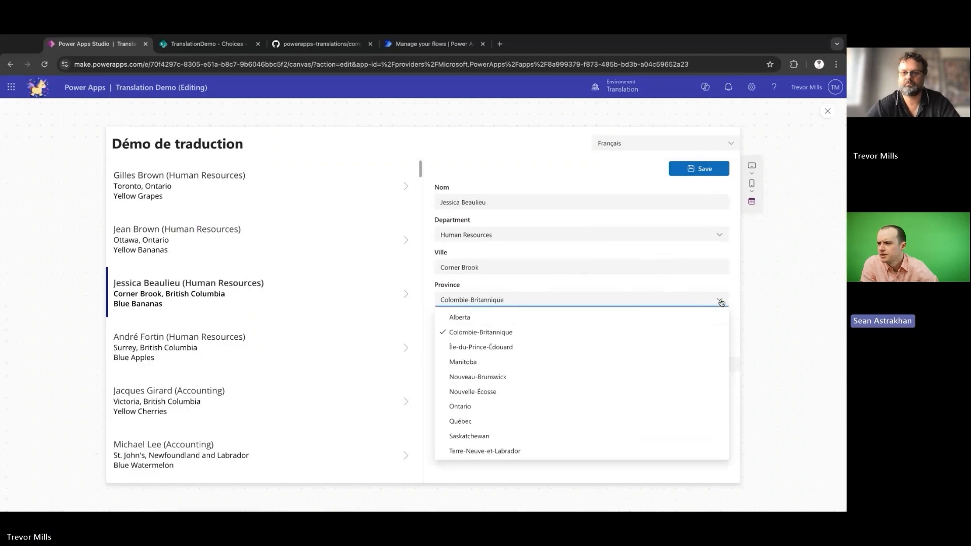
pyautogui.click(721, 301)
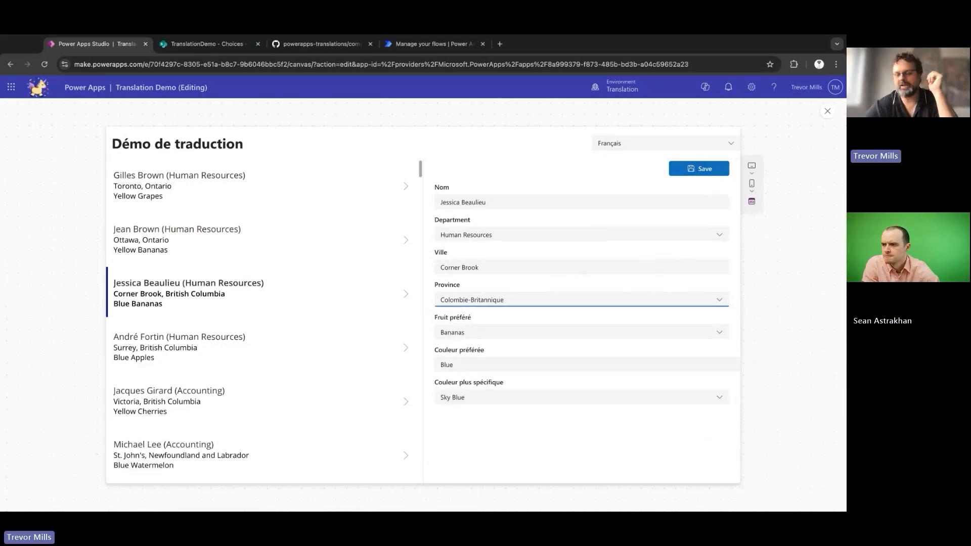
pyautogui.write('[')
pyautogui.write('Parent.De')
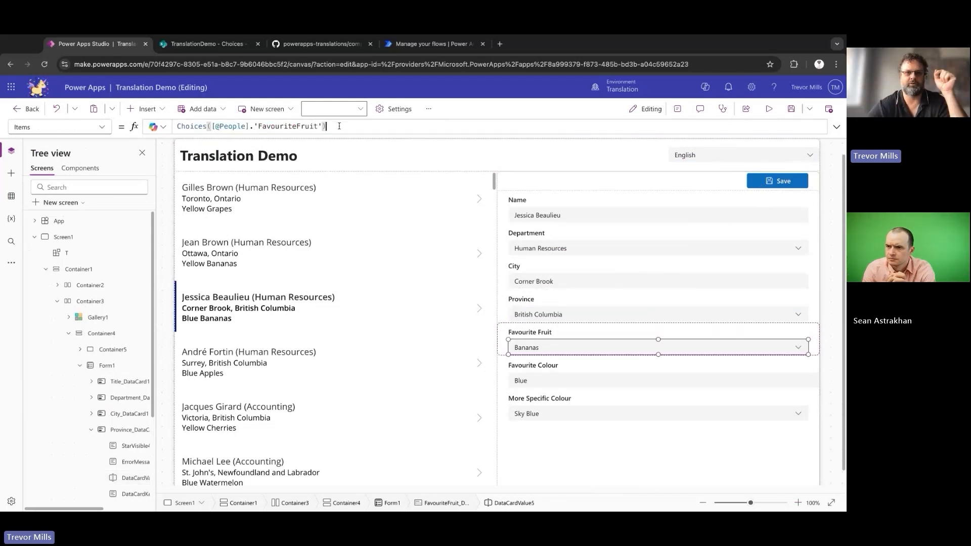
# Set the Items property of the Favourite Fruit card's dropdown to T.__Choices("Fruit").
pyautogui.tripleClick(340, 126)
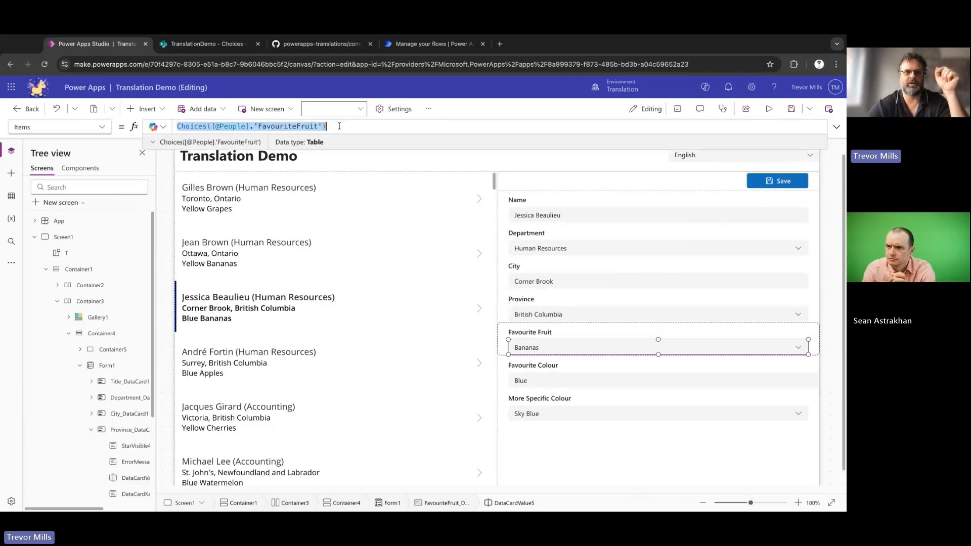
pyautogui.write('T.')
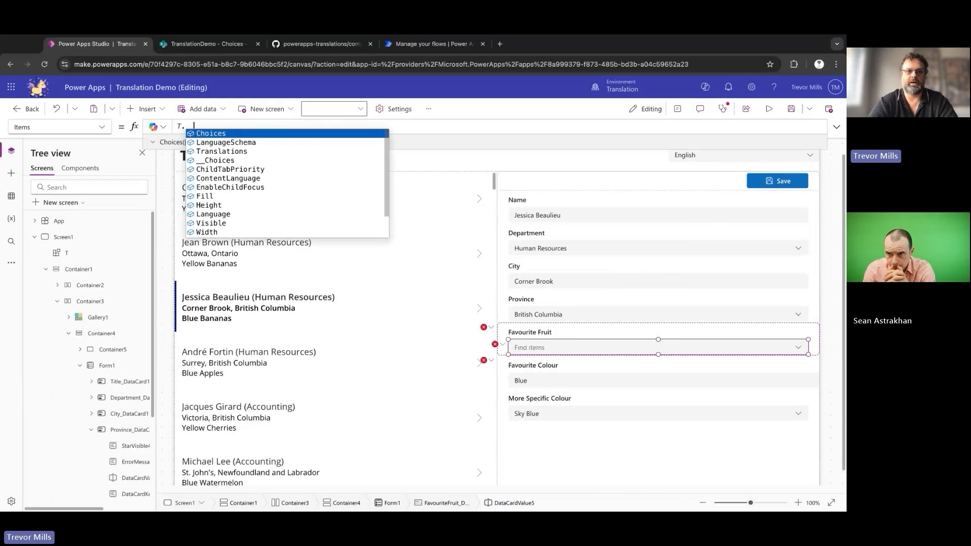
pyautogui.write('__Choices("Fruit")')
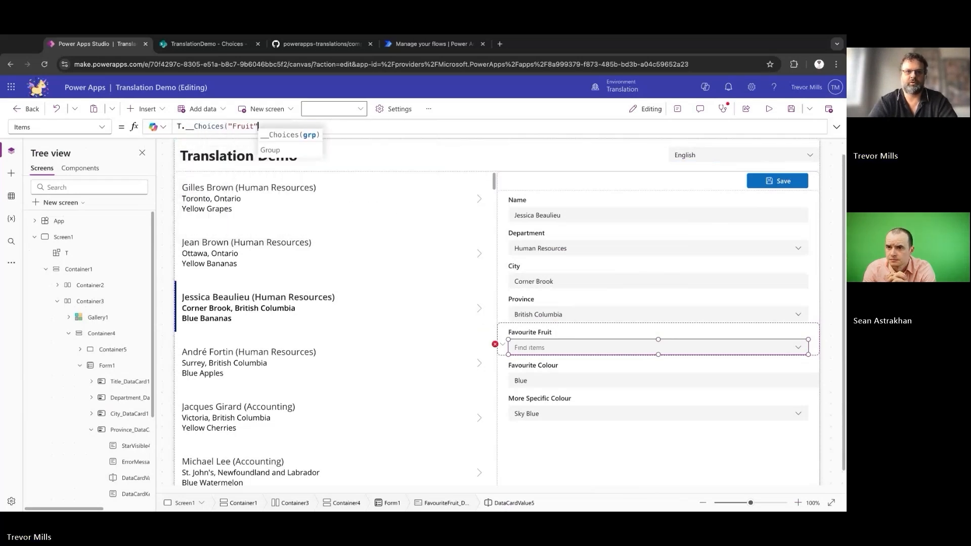
# Set the Favourite Fruit dropdown's DefaultSelectedItems to Filter(T.__Choices("Fruit"),Title=ThisItem.FavouriteFruit.Value).
pyautogui.click(101, 127)
pyautogui.click(81, 248)
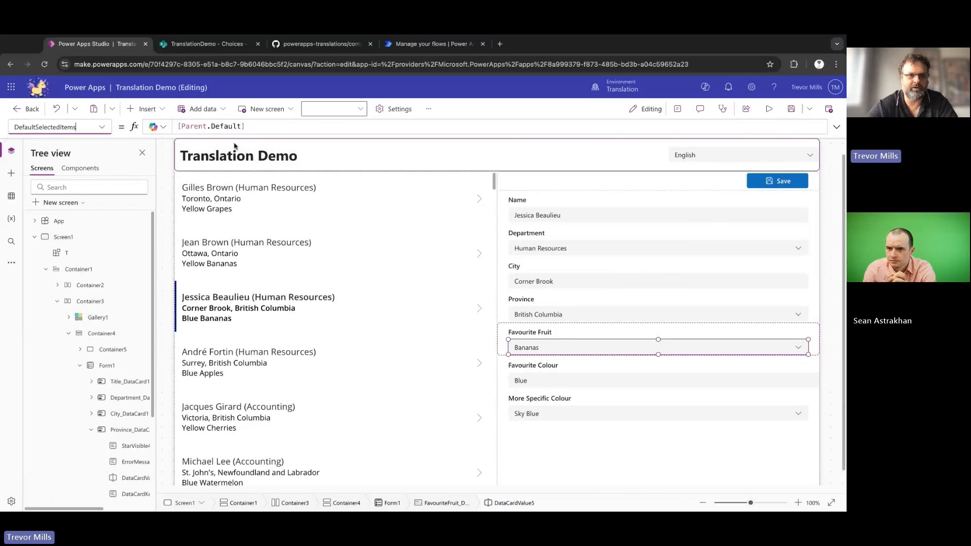
pyautogui.tripleClick(265, 126)
pyautogui.write('F')
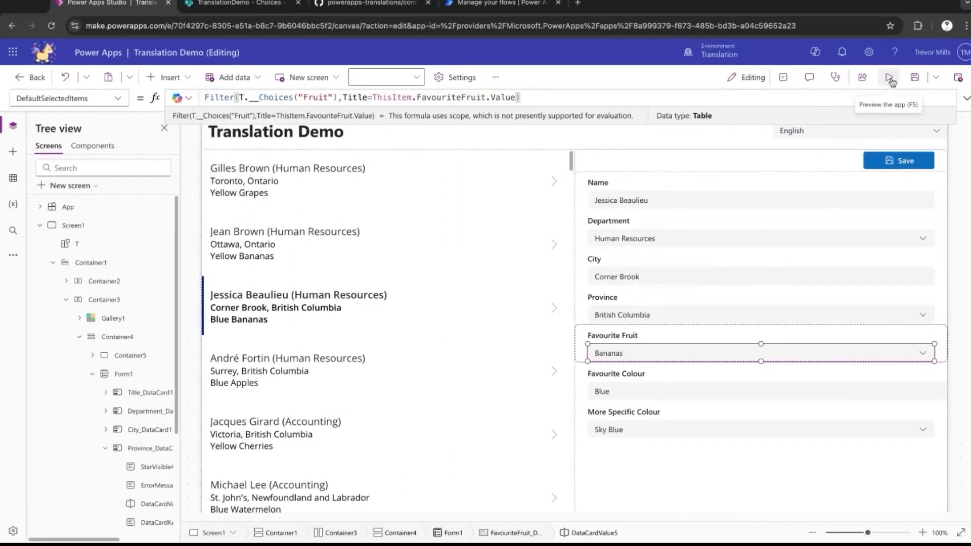
# Check the IsOther column of the Fruit items in the SharePoint Choices list and the Favourite Fruit choices in the Power Apps preview.
pyautogui.click(889, 79)
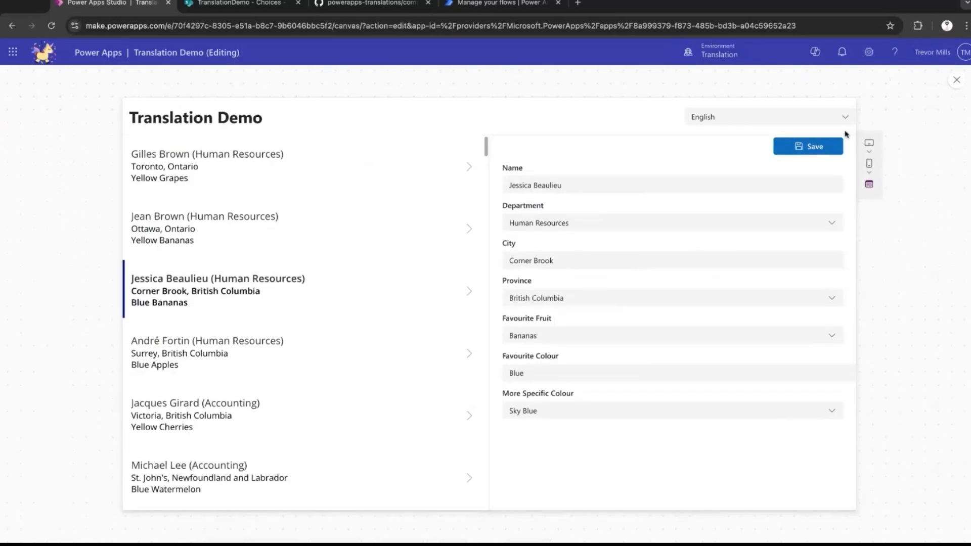
pyautogui.click(233, 5)
pyautogui.scroll(-1, 372, 306)
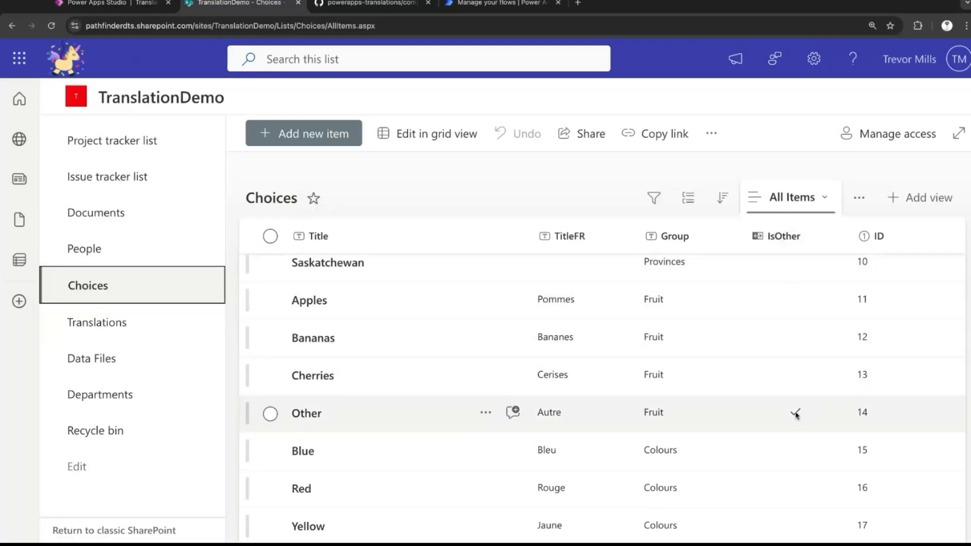
pyautogui.click(134, 4)
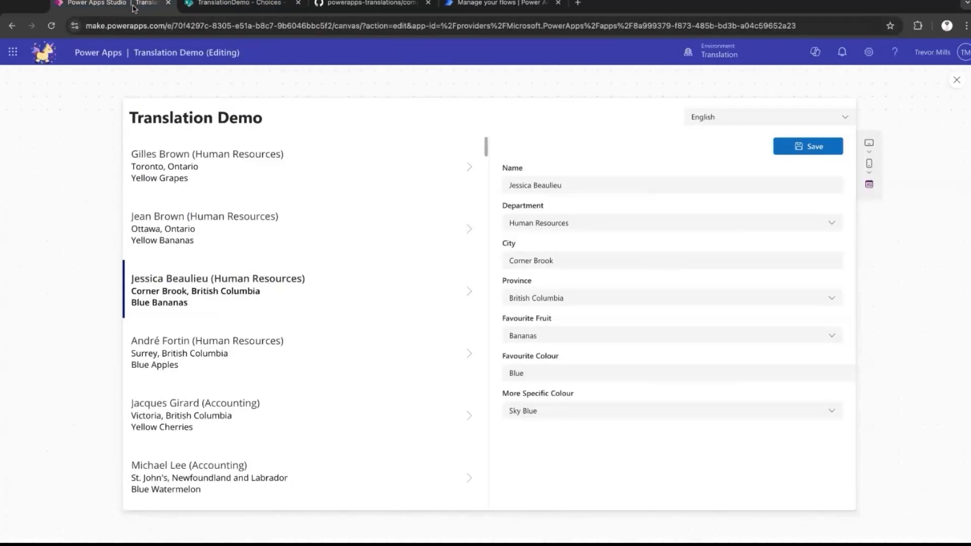
pyautogui.click(832, 337)
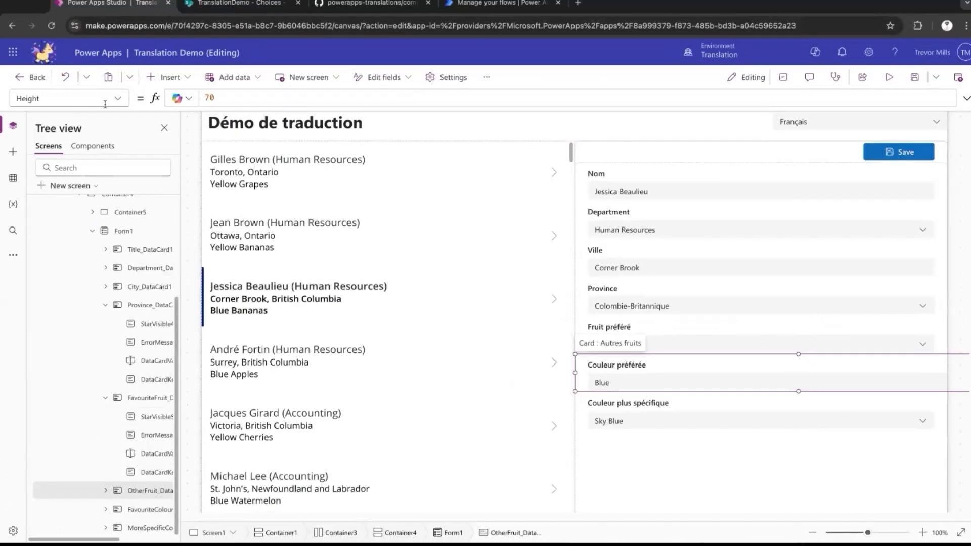
# Set the Visible property of the Other Fruit card to DataCardValue5.Selected.IsOther.
pyautogui.click(105, 103)
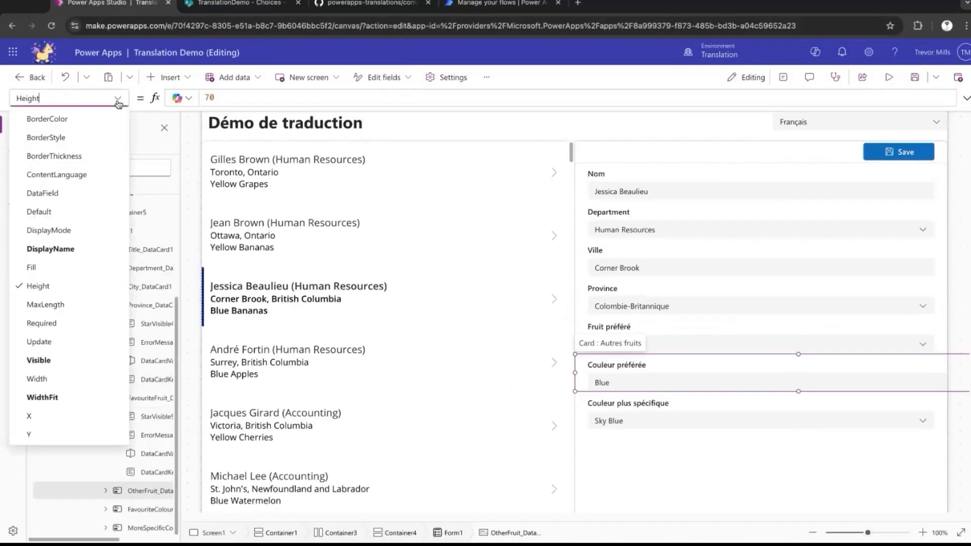
pyautogui.click(87, 360)
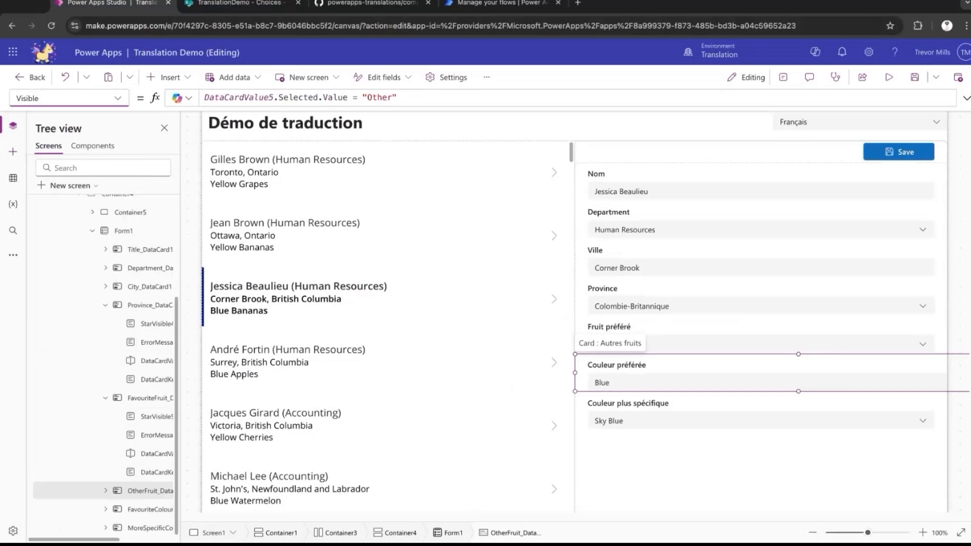
pyautogui.click(398, 98)
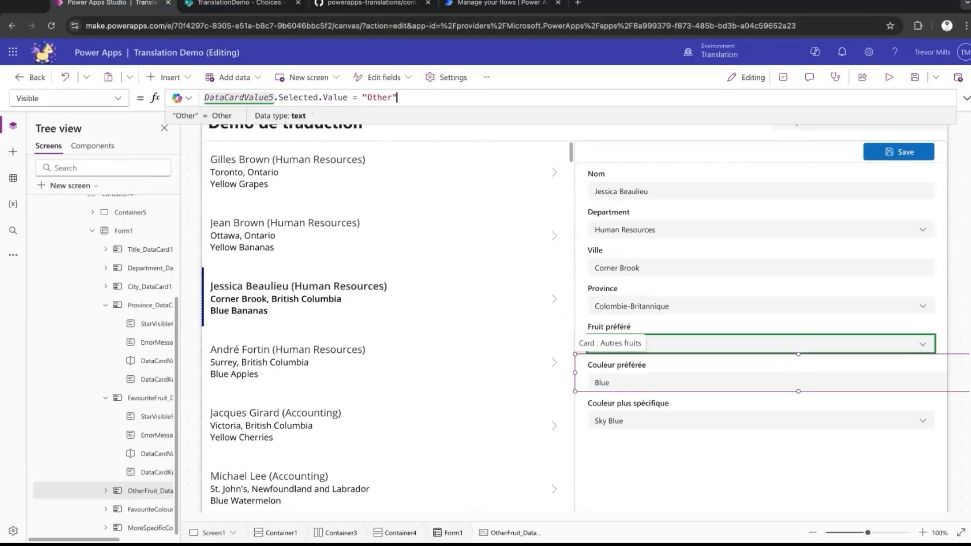
pyautogui.hotkey('ctrl', 'shift', 'Left')
pyautogui.hotkey('ctrl', 'shift', 'Left')
pyautogui.hotkey('ctrl', 'shift', 'Left')
pyautogui.hotkey('ctrl', 'shift', 'Left')
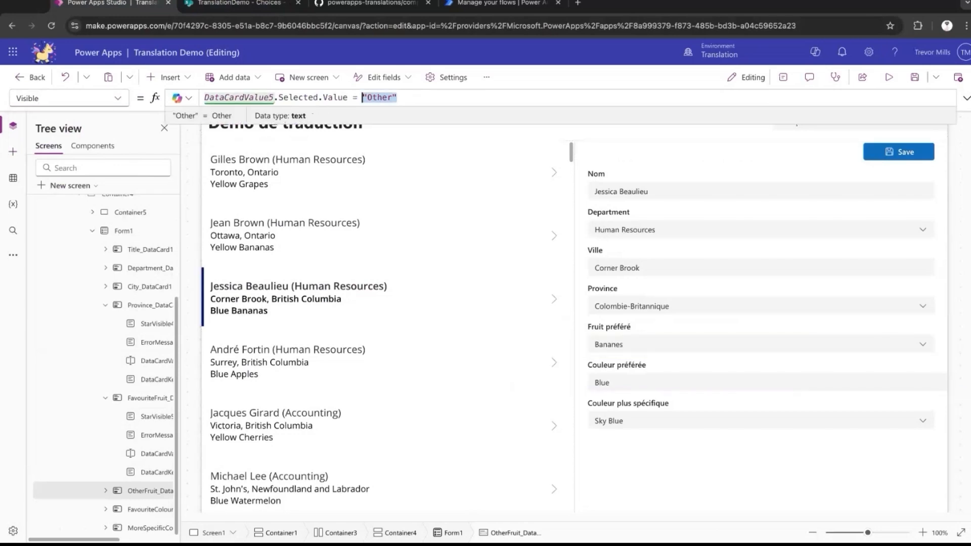
pyautogui.write('Is')
pyautogui.press('Tab')
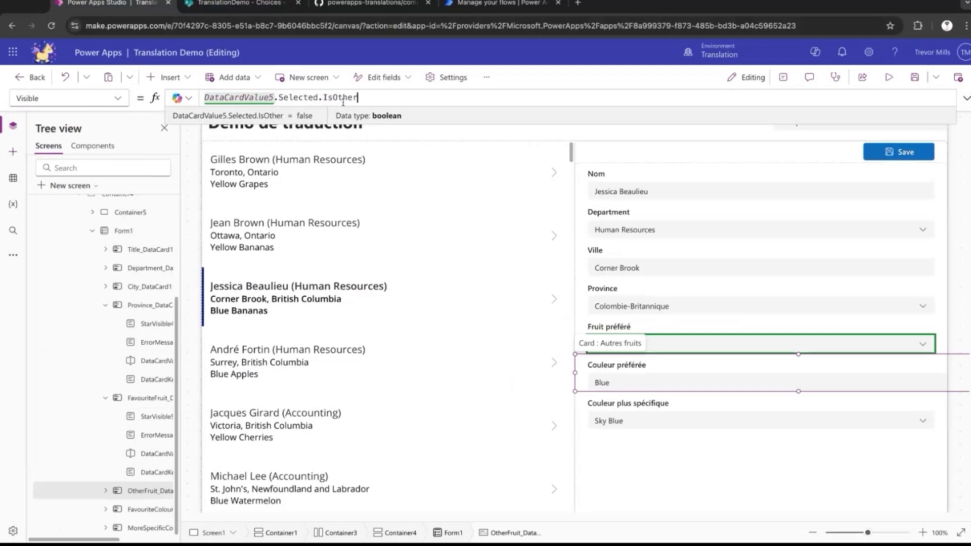
# Preview the app in English with Other as the favourite fruit, and return to the Other Fruit card's Visible formula.
pyautogui.press('F5')
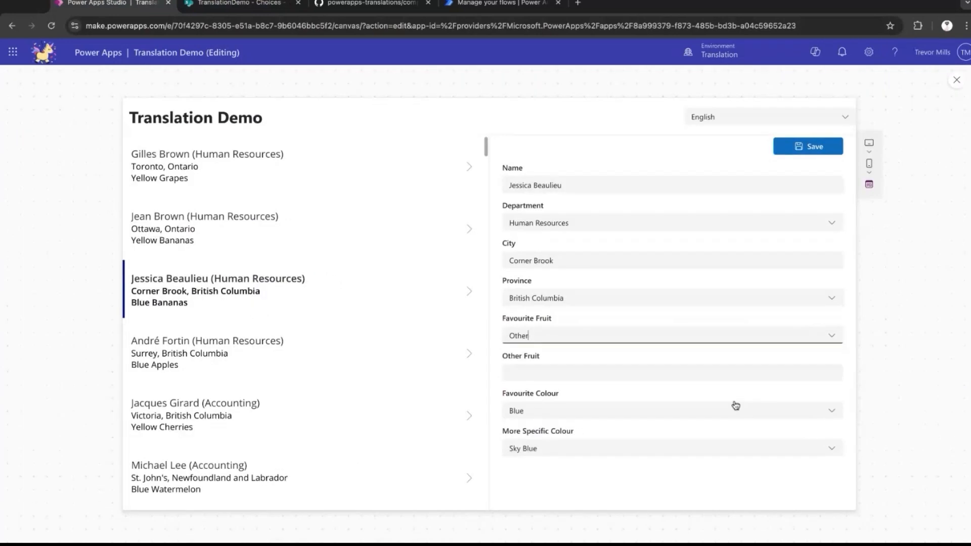
pyautogui.click(955, 78)
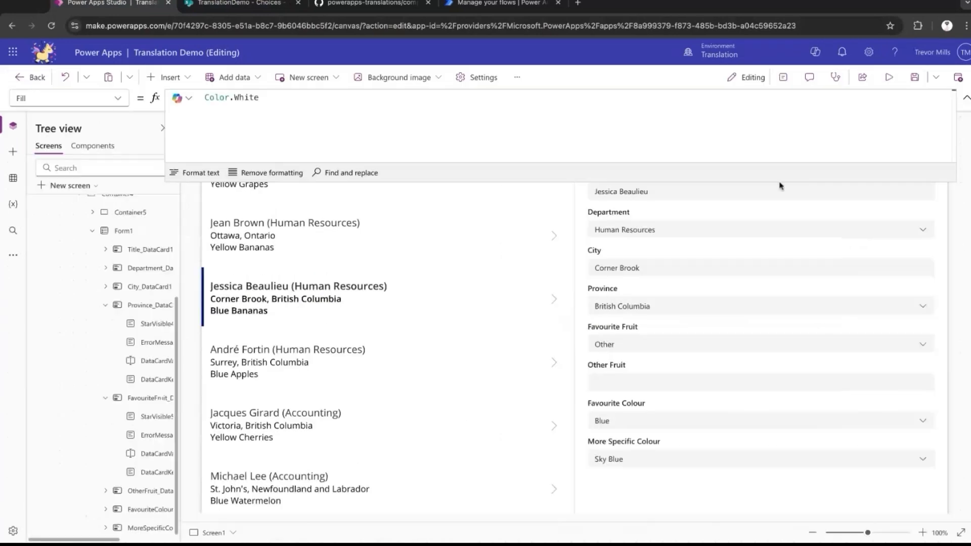
pyautogui.click(607, 368)
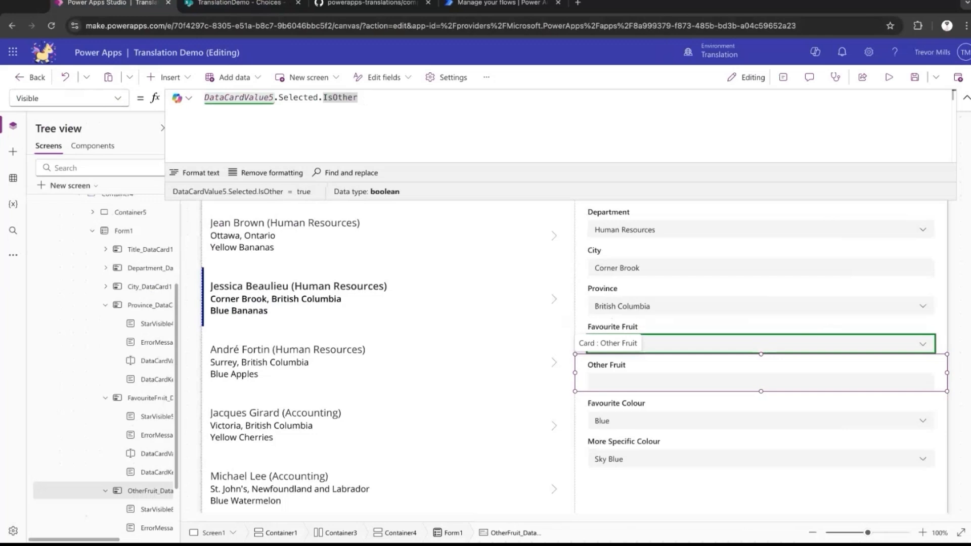
# Examine the DataCardValue5, Selected and IsOther parts of the Other Fruit card's Visible formula.
pyautogui.doubleClick(263, 97)
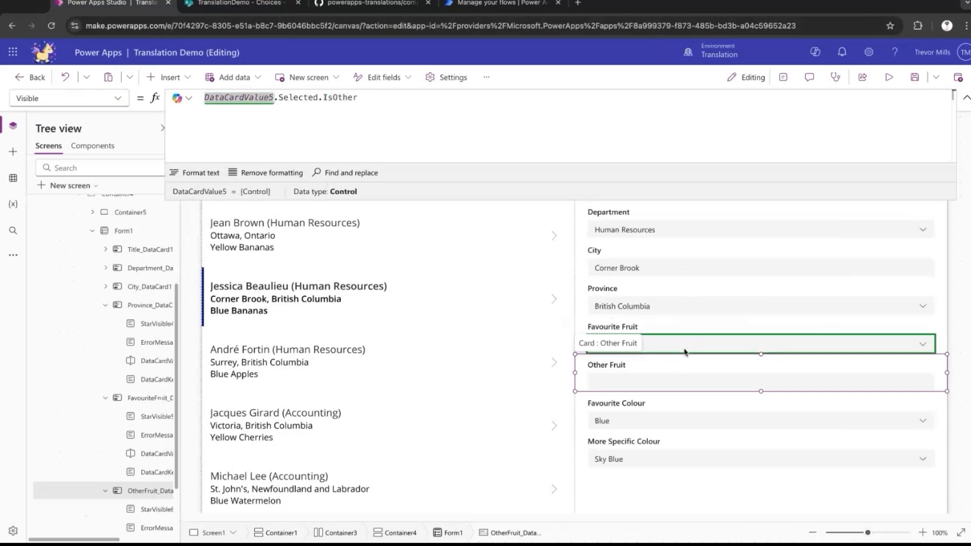
pyautogui.doubleClick(302, 98)
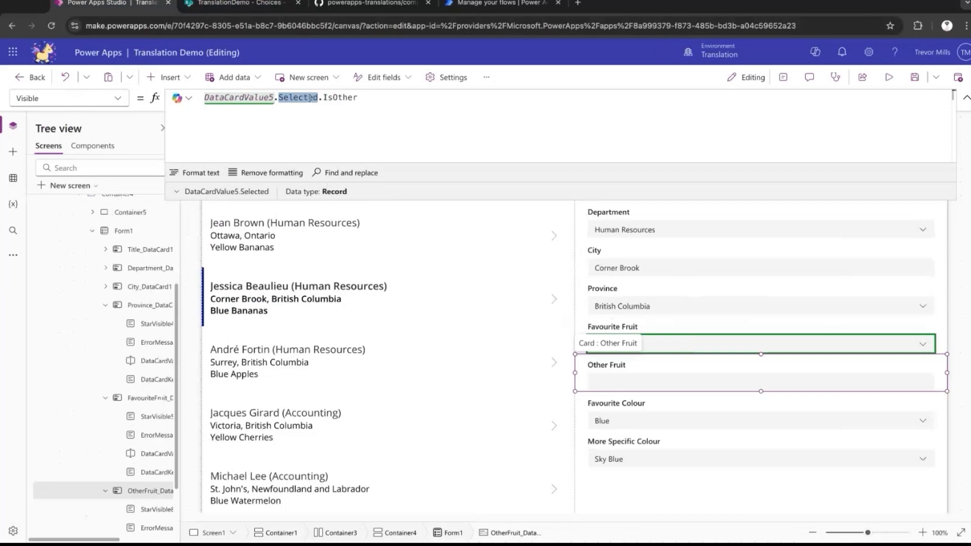
pyautogui.doubleClick(341, 97)
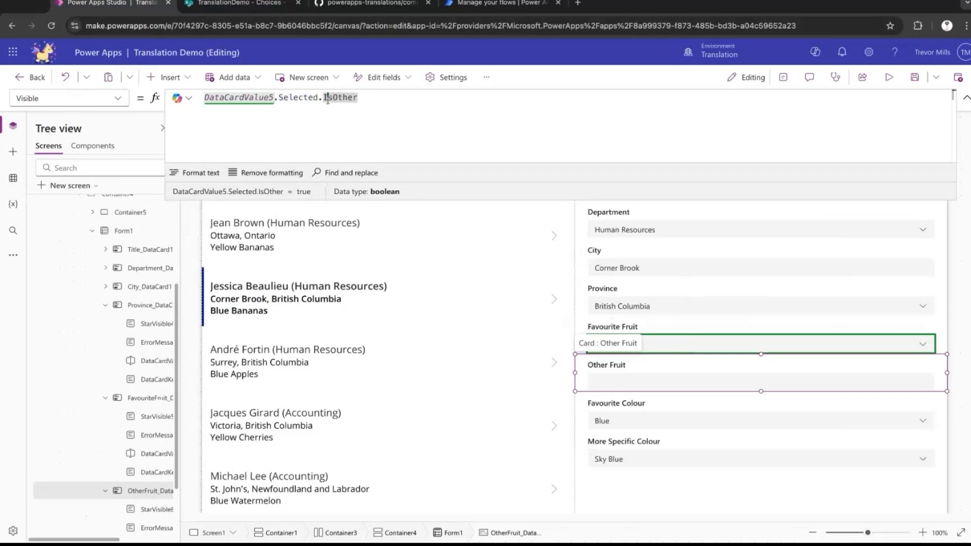
# Preview the app in Français and inspect the selected fruit record in the Other Fruit card's Visible formula.
pyautogui.click(888, 77)
pyautogui.click(842, 115)
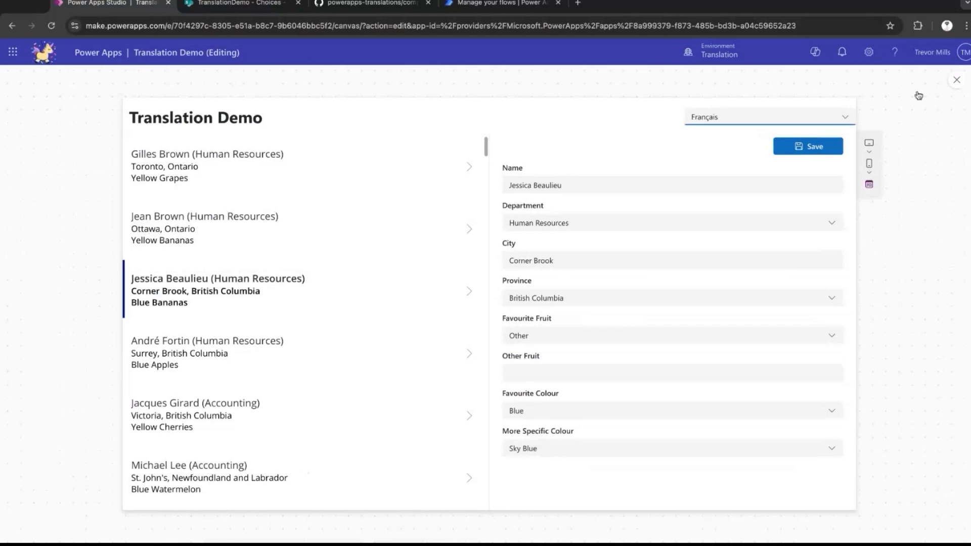
pyautogui.click(956, 83)
pyautogui.click(146, 491)
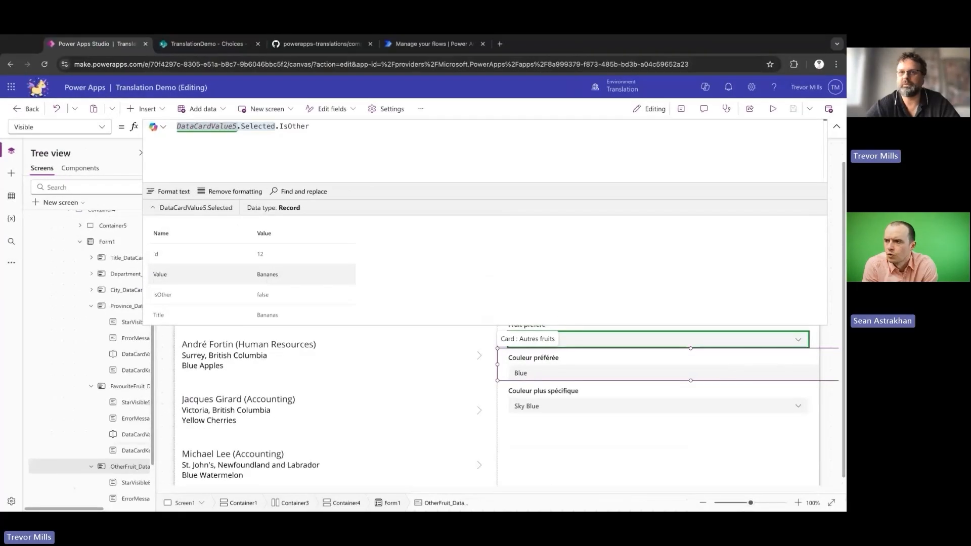
pyautogui.click(613, 368)
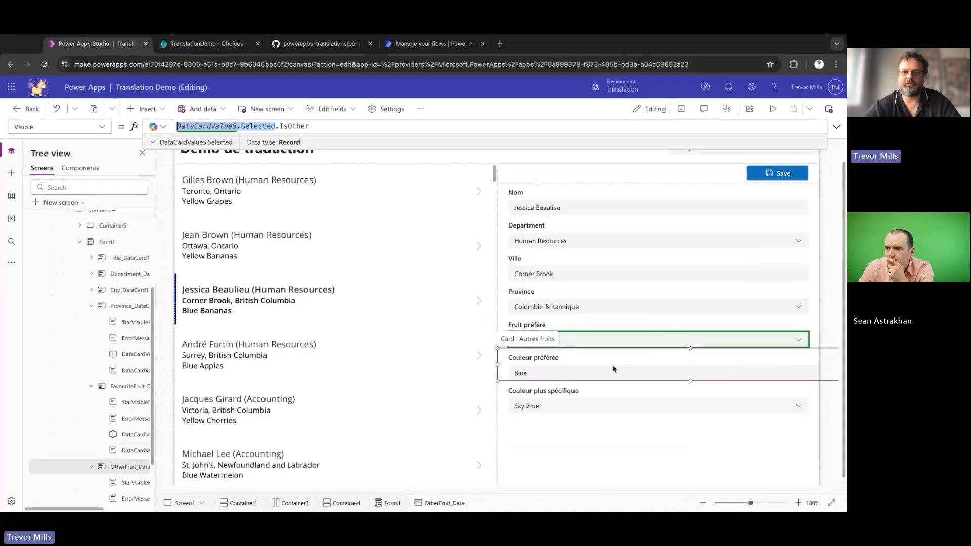
pyautogui.click(593, 310)
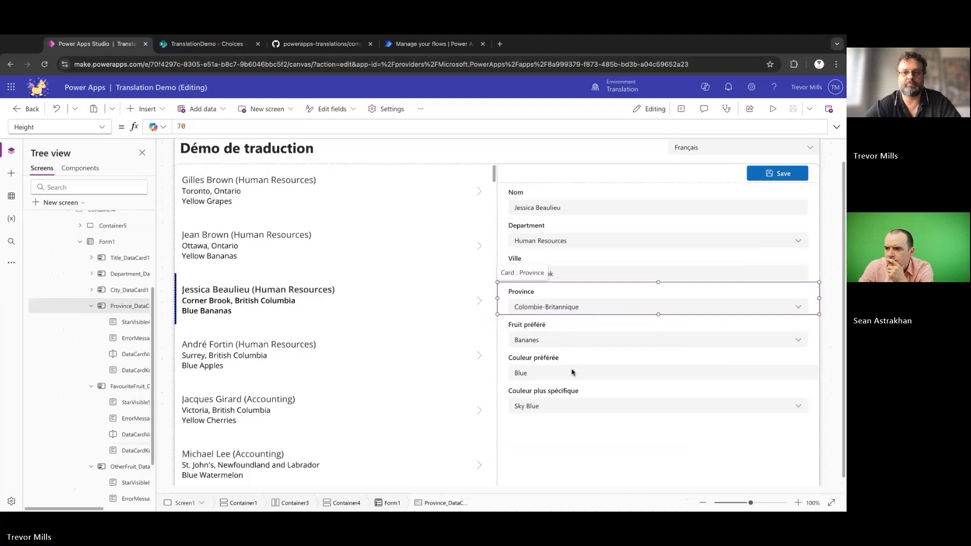
# Switch the app back to English in the preview and return to editing.
pyautogui.click(773, 108)
pyautogui.click(732, 146)
pyautogui.click(725, 161)
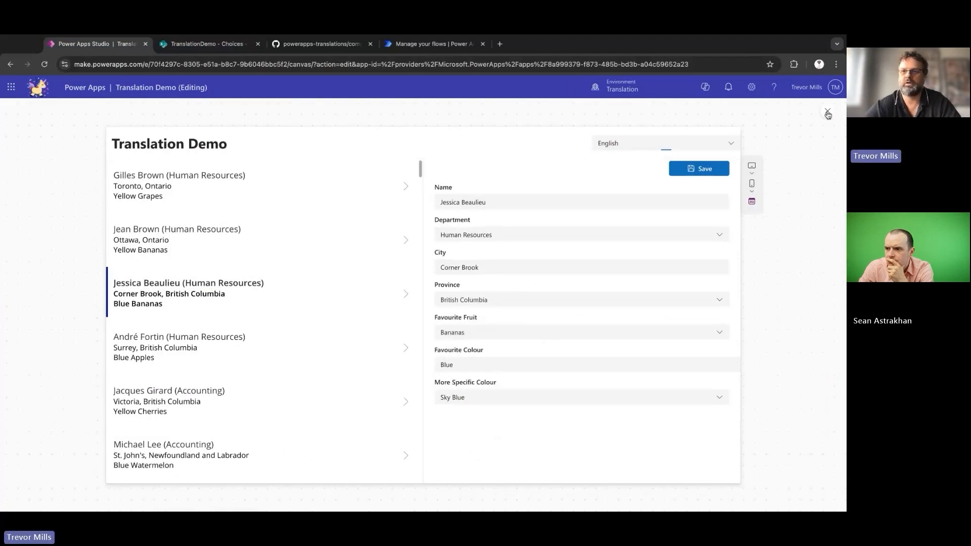
pyautogui.click(827, 112)
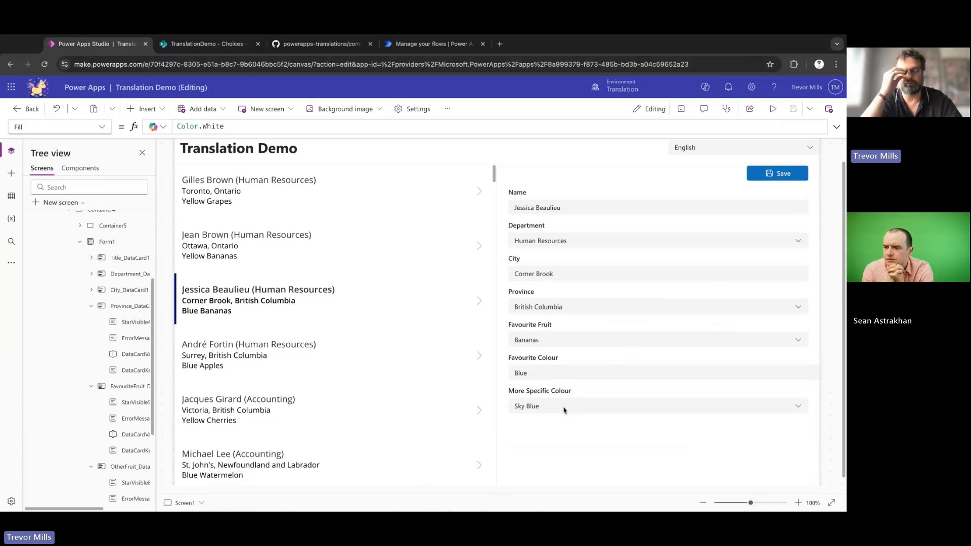
# In the SharePoint Choices list, check how the IDs of the Colours items match the Colour_15 and Colour_16 group names.
pyautogui.hotkey('ctrl', 'Tab')
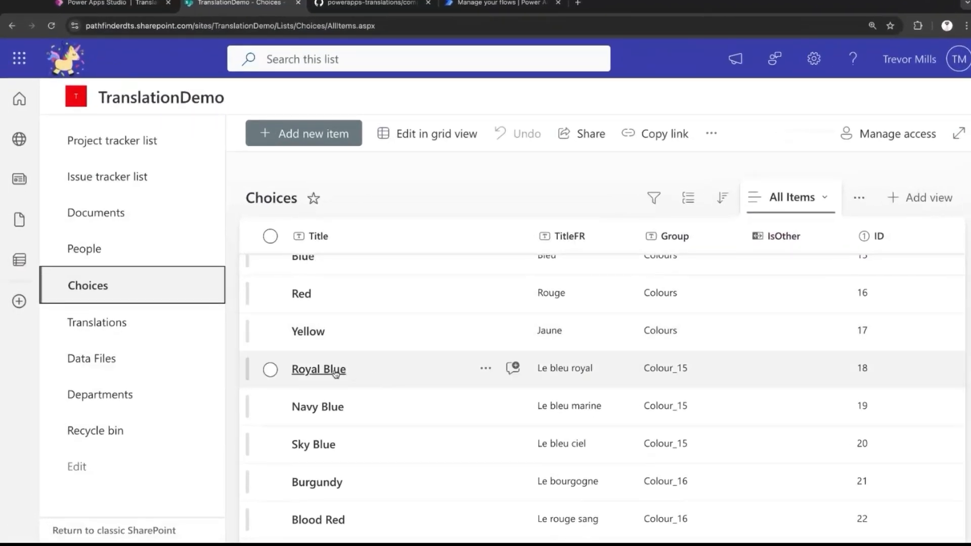
pyautogui.scroll(1, 488, 370)
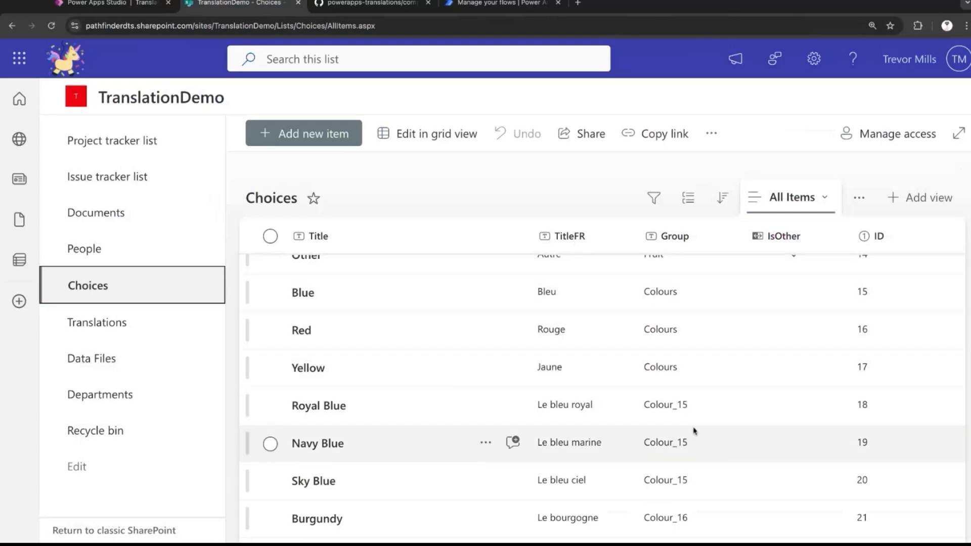
pyautogui.scroll(-1, 694, 429)
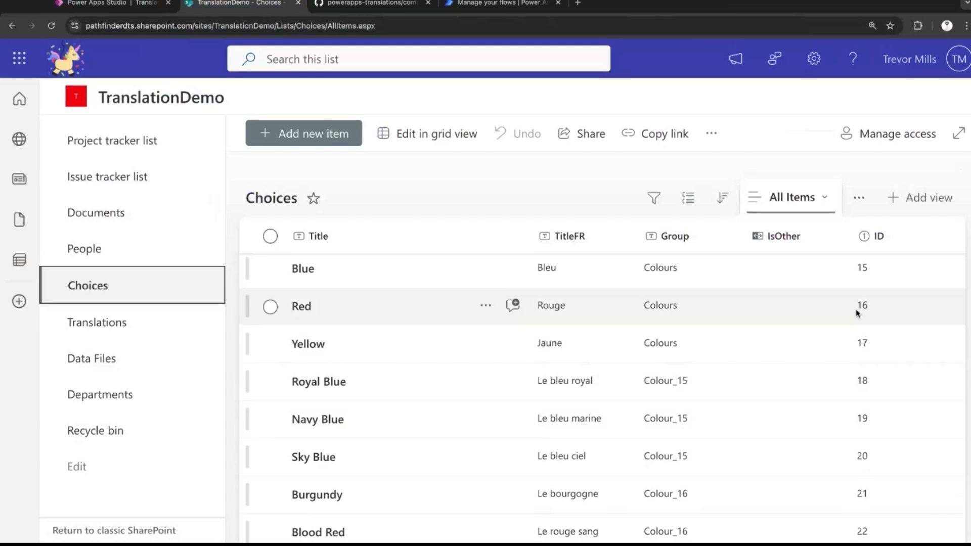
pyautogui.scroll(-2, 728, 466)
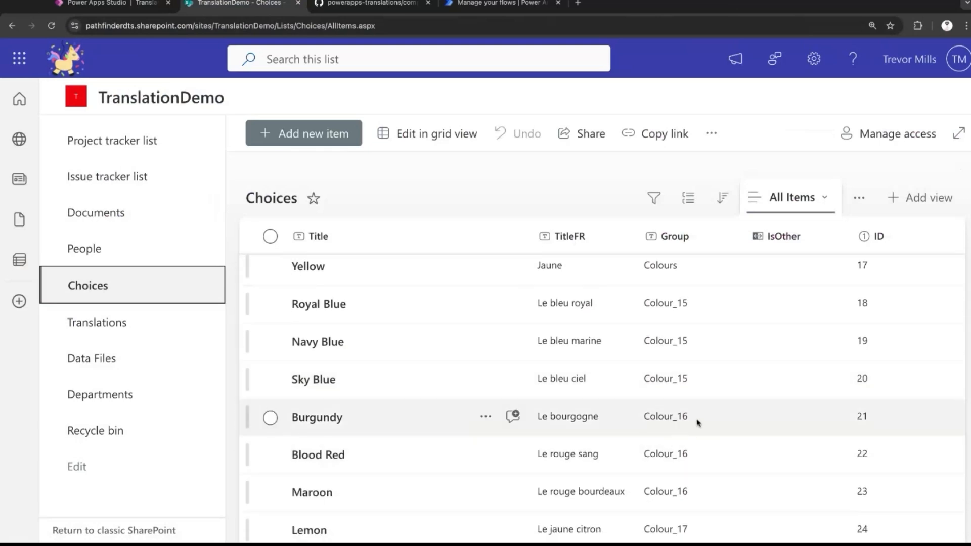
# In Power Apps Studio, set the More Specific Colour dropdown's Items to T.__Choices("Colour_"&DataCardValue6.Selected.Id).
pyautogui.click(112, 4)
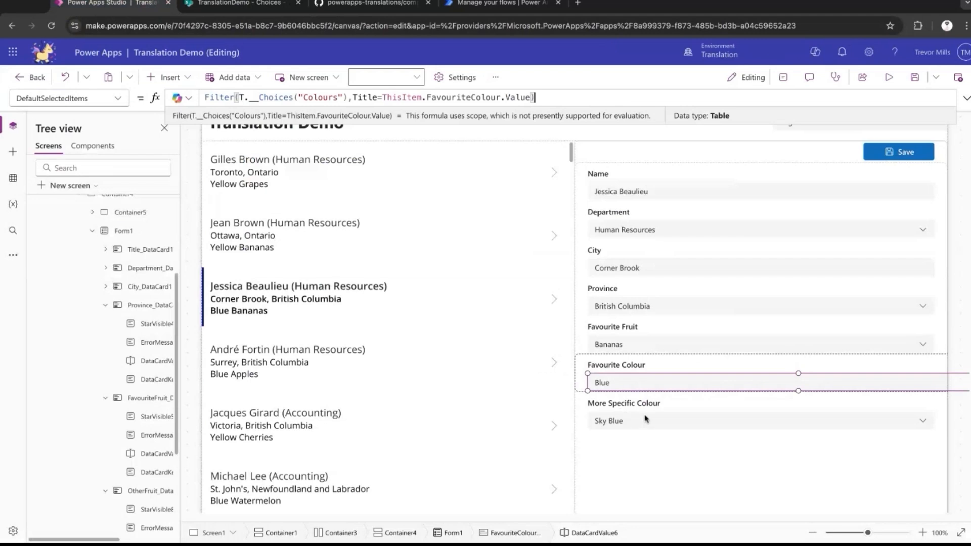
pyautogui.click(661, 422)
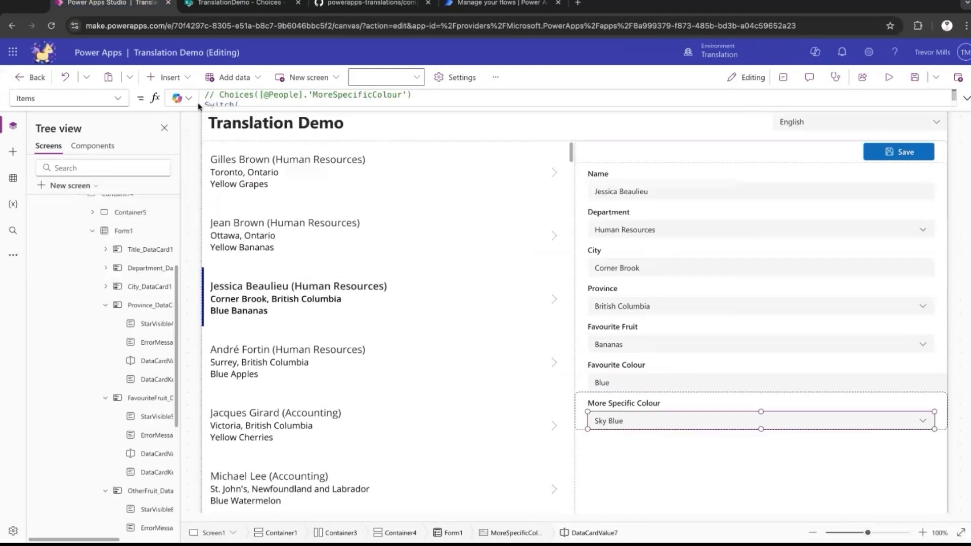
pyautogui.click(199, 105)
pyautogui.hotkey('ctrl', 'a')
pyautogui.write('T.__Choi')
pyautogui.press('Tab')
pyautogui.write('("Colour_"&')
pyautogui.scroll(-5, 131, 452)
pyautogui.hscroll(2, 131, 452)
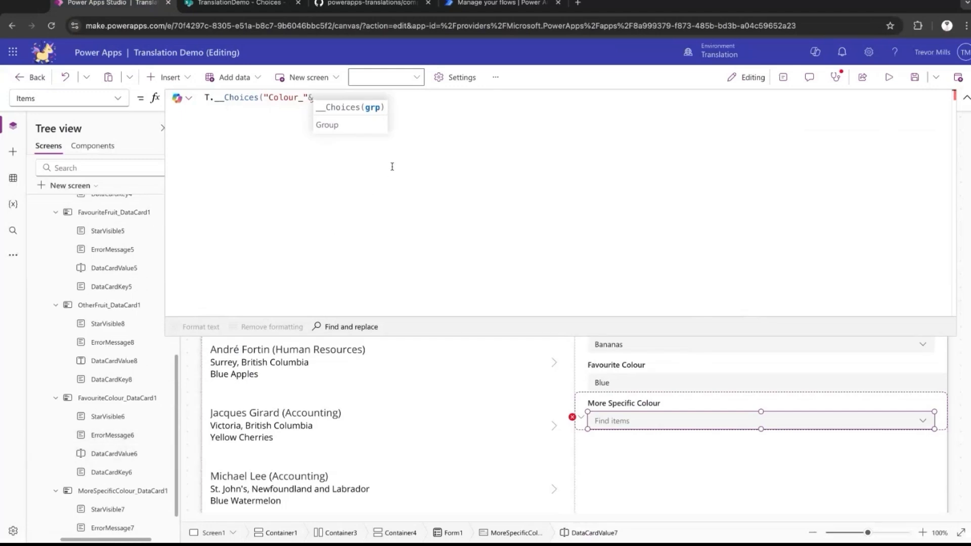
pyautogui.write('DataCardValue6.Selected')
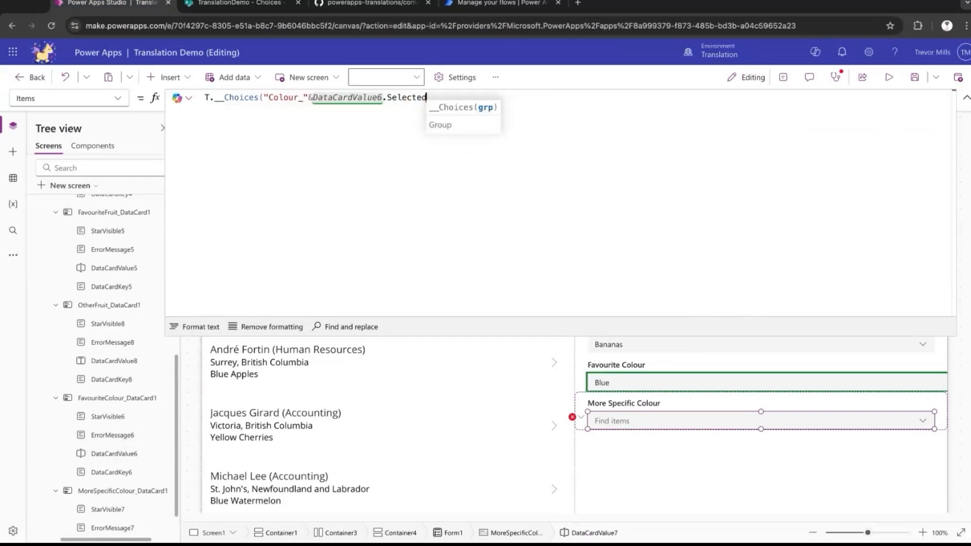
pyautogui.write('.Id)')
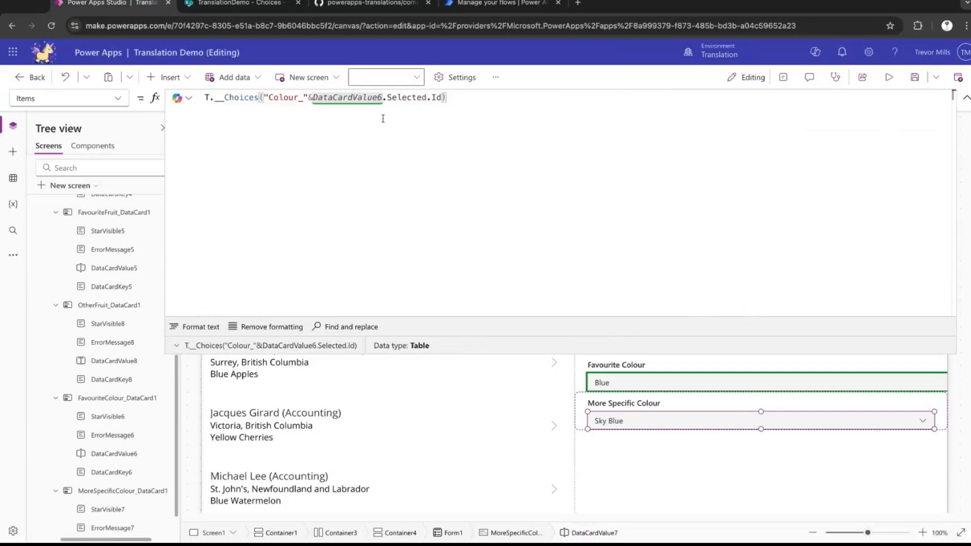
# Set the More Specific Colour dropdown's DefaultSelectedItems to Filter(T.__Choices("Colour_"&DataCardValue6.Selected.Id),Title=ThisItem.MoreSpecificColour.Value).
pyautogui.hotkey('ctrl', 'a')
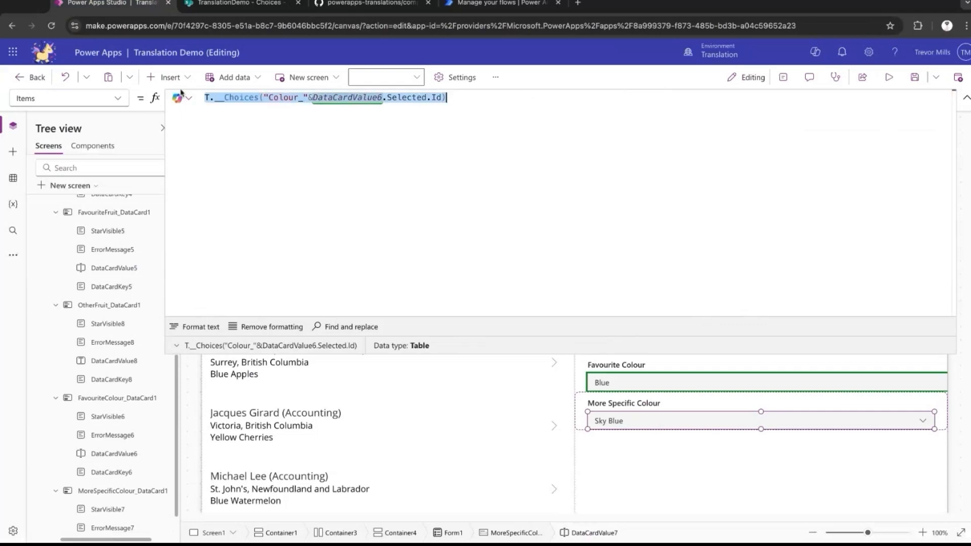
pyautogui.click(118, 98)
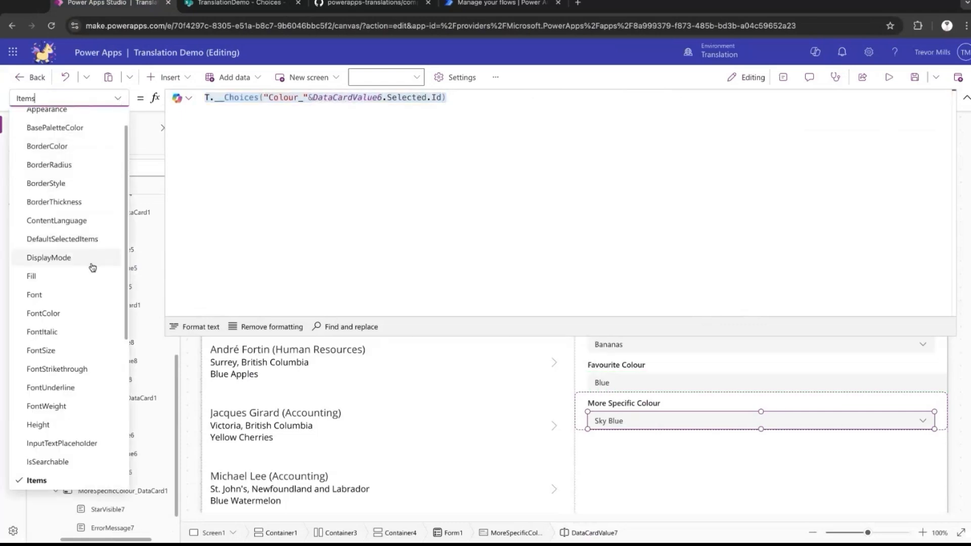
pyautogui.click(76, 239)
pyautogui.click(319, 177)
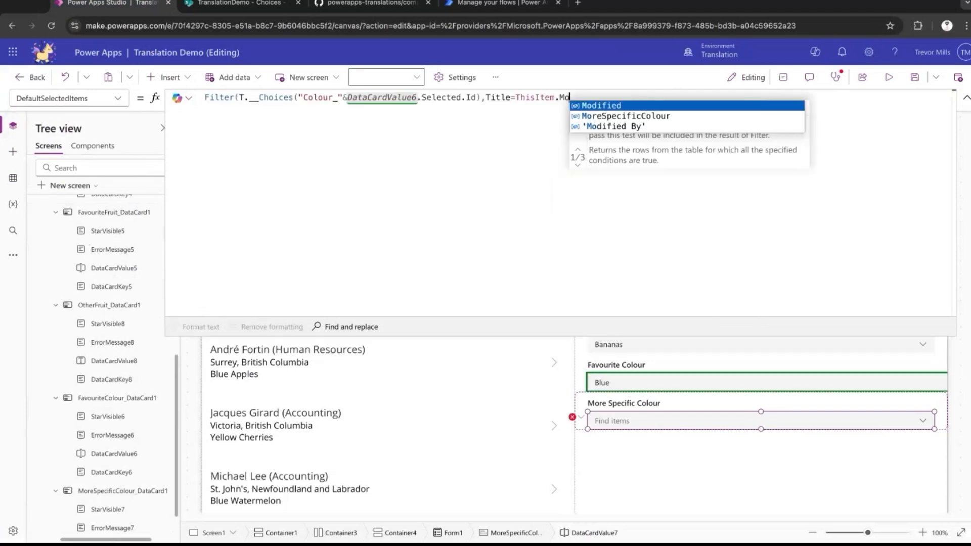
pyautogui.press('Down')
pyautogui.press('Tab')
pyautogui.write('.V')
pyautogui.press('Tab')
pyautogui.click(965, 97)
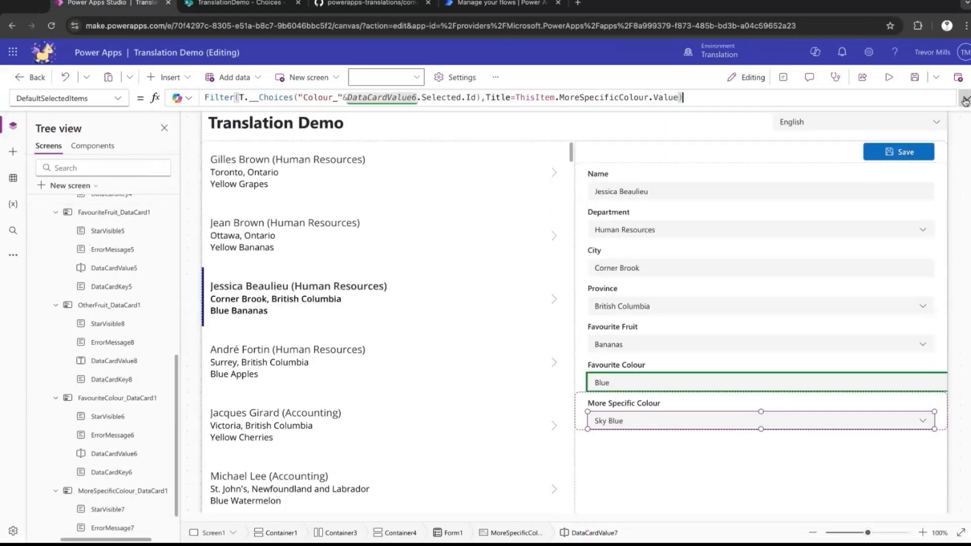
# Preview the app in English, choose Yellow as the favourite colour and check the More Specific Colour choices.
pyautogui.click(892, 81)
pyautogui.click(831, 375)
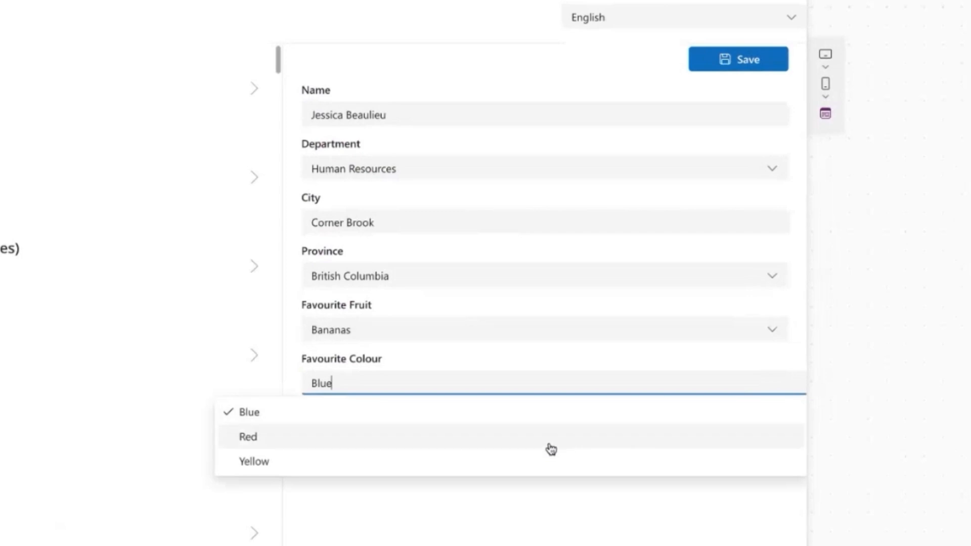
pyautogui.click(551, 449)
pyautogui.click(578, 438)
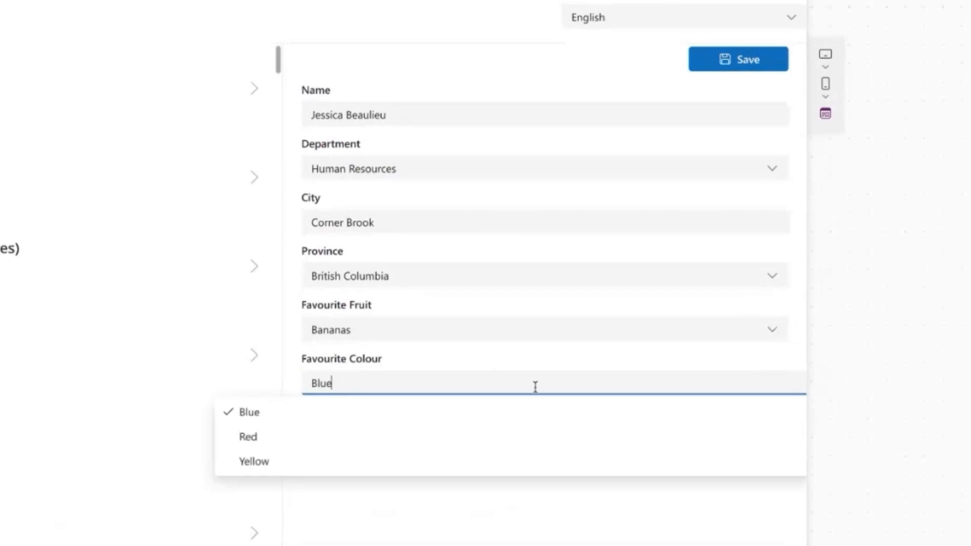
pyautogui.click(523, 460)
pyautogui.click(543, 441)
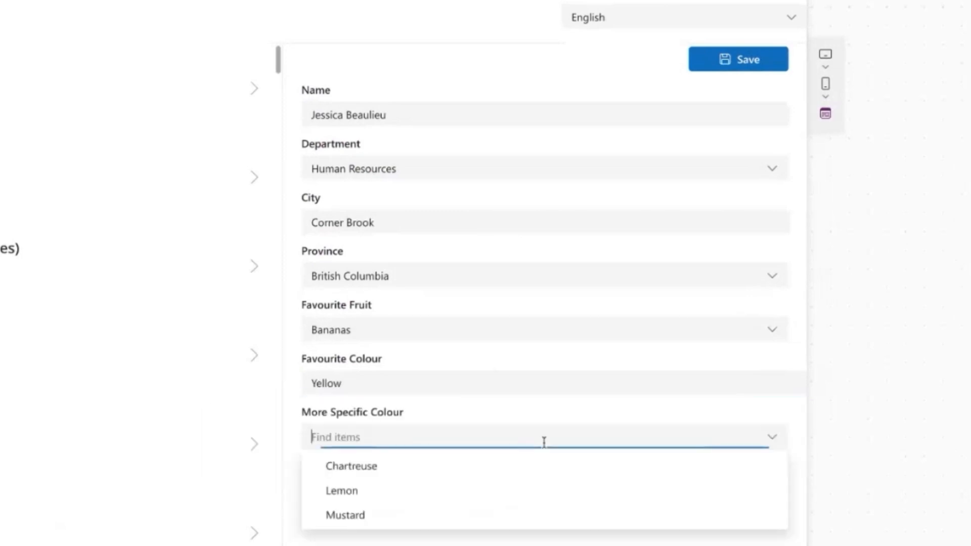
pyautogui.click(632, 399)
# Switch the preview to Français, check the Couleur plus spécifique choices and choose Jaune as the Couleur préférée.
pyautogui.click(758, 22)
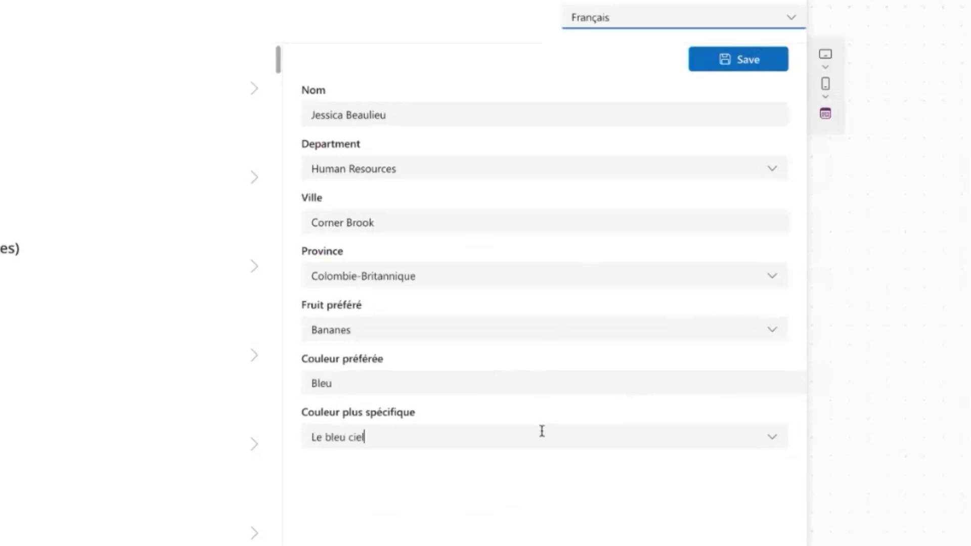
pyautogui.click(541, 438)
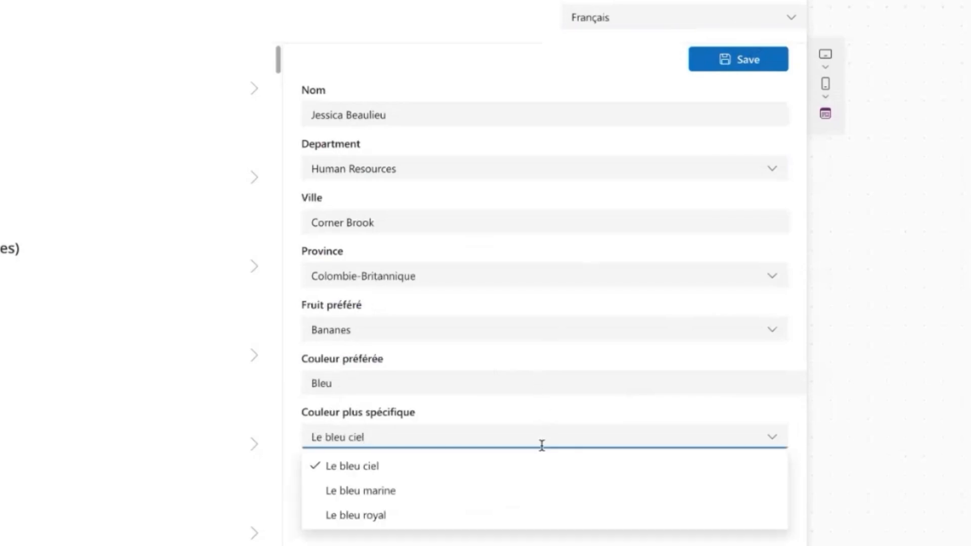
pyautogui.click(536, 383)
pyautogui.click(533, 436)
pyautogui.click(536, 436)
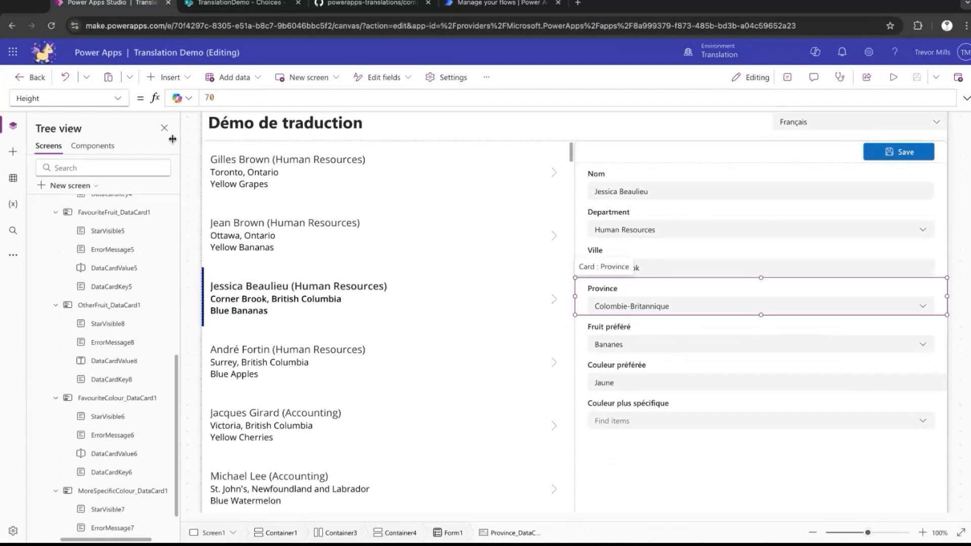
# Set the Province card's Update property to {Value: DataCardValue4.Selected.Title}, checking the evaluated record before and after.
pyautogui.click(118, 99)
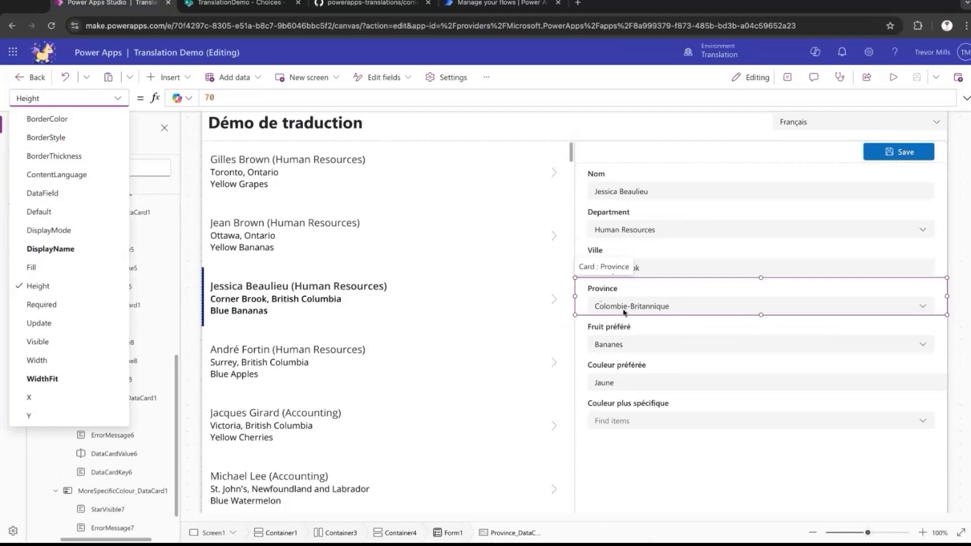
pyautogui.click(71, 326)
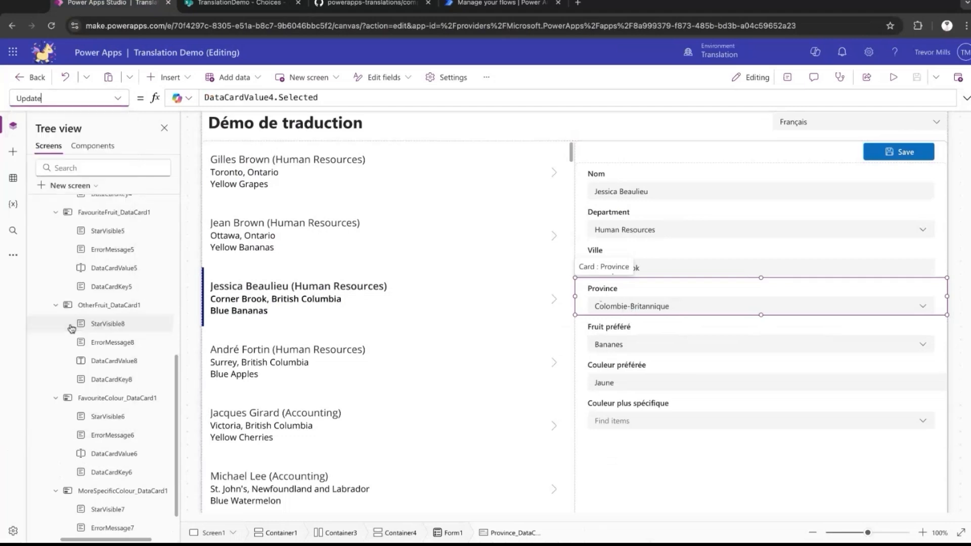
pyautogui.click(330, 96)
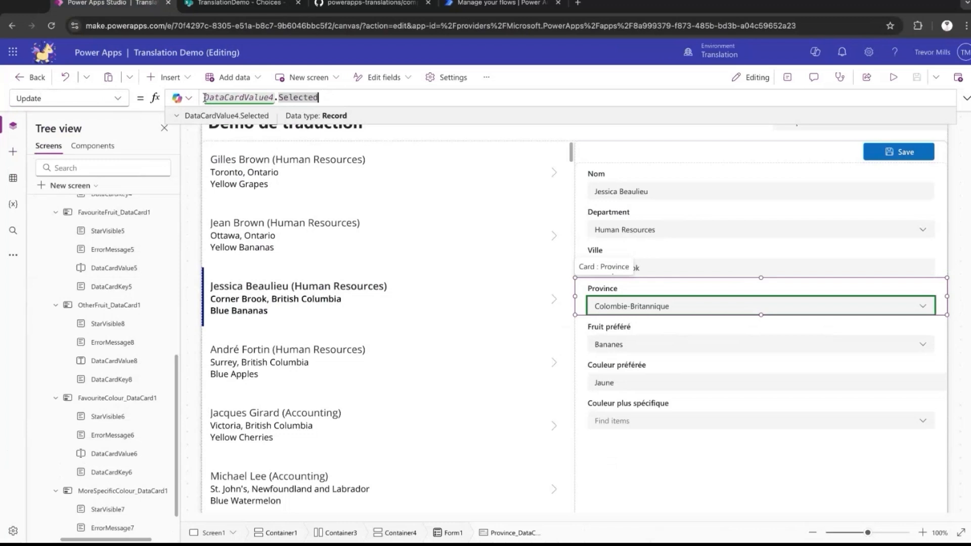
pyautogui.click(176, 116)
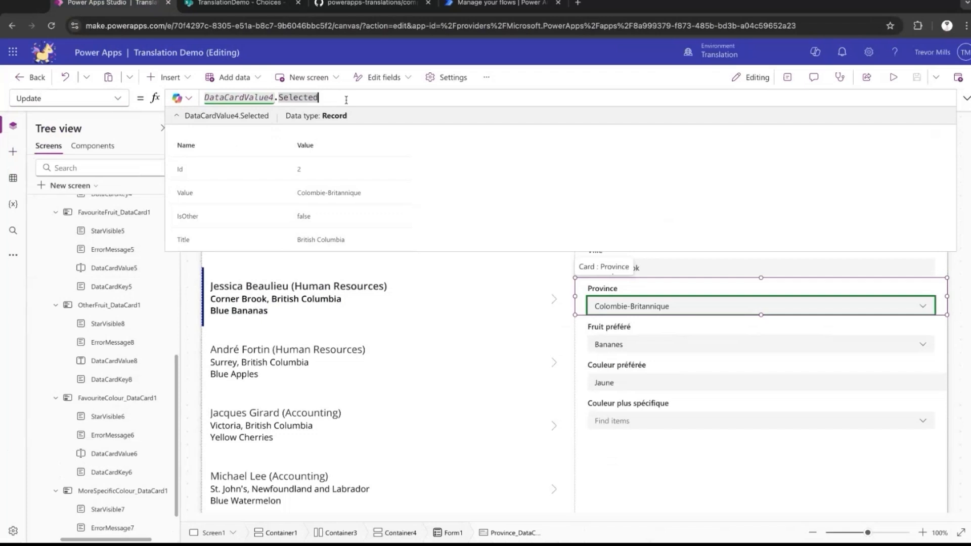
pyautogui.press('Home')
pyautogui.write('{Va')
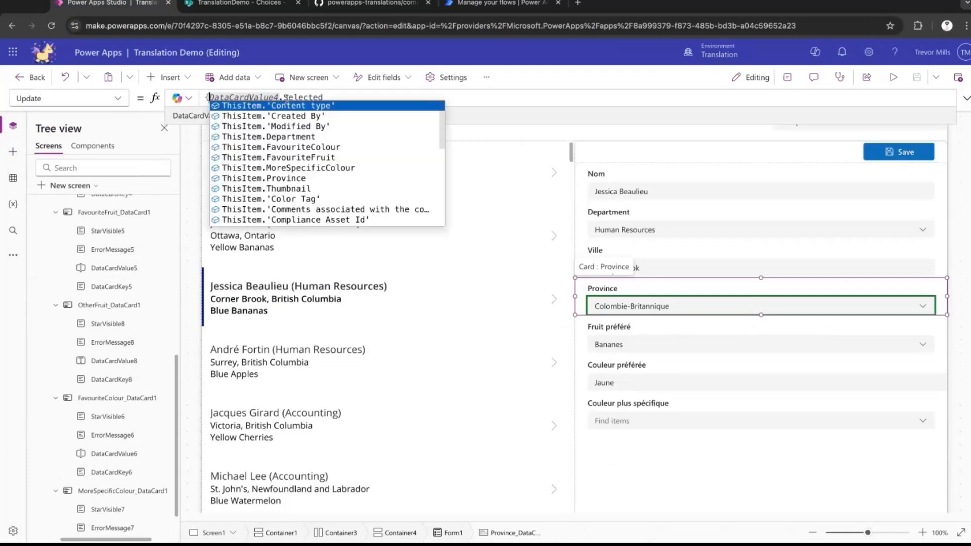
pyautogui.write('lue:')
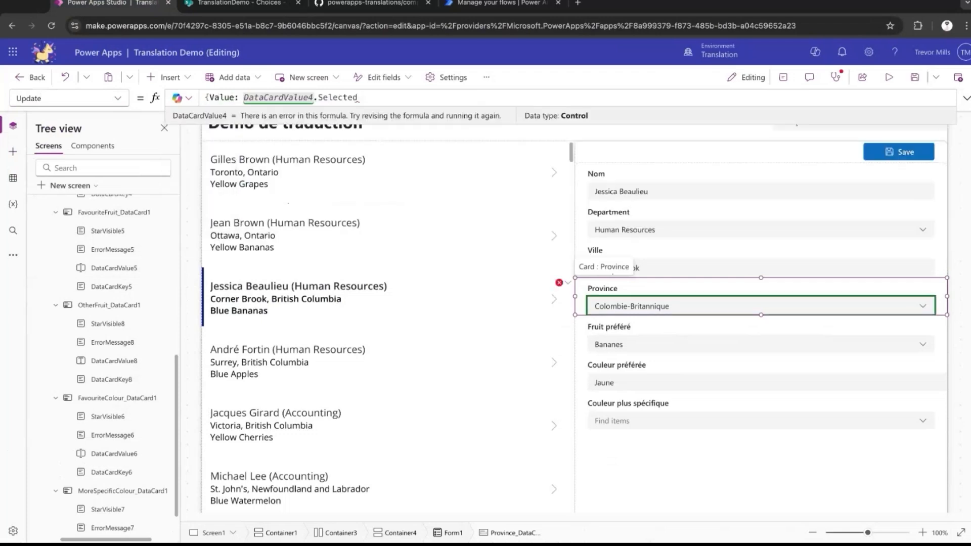
pyautogui.click(317, 97)
pyautogui.press('Right')
pyautogui.press('Right')
pyautogui.press('Right')
pyautogui.write('.Title}')
pyautogui.hotkey('ctrl', 'a')
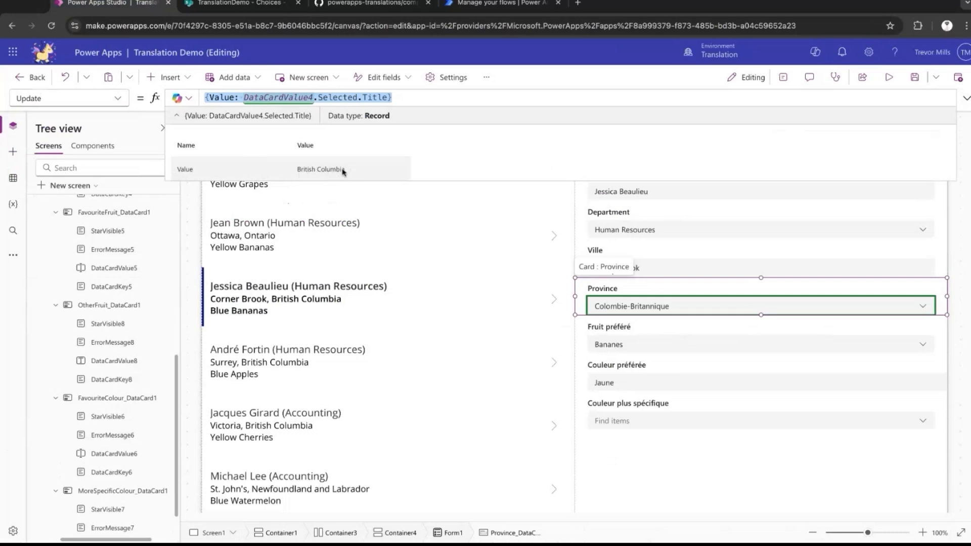
# Set the gallery's city and province line's Text to ThisItem.City & ", " & LookUp(T.__Choices("Provinces"),Title=ThisItem.Province.Value).Value.
pyautogui.press('F5')
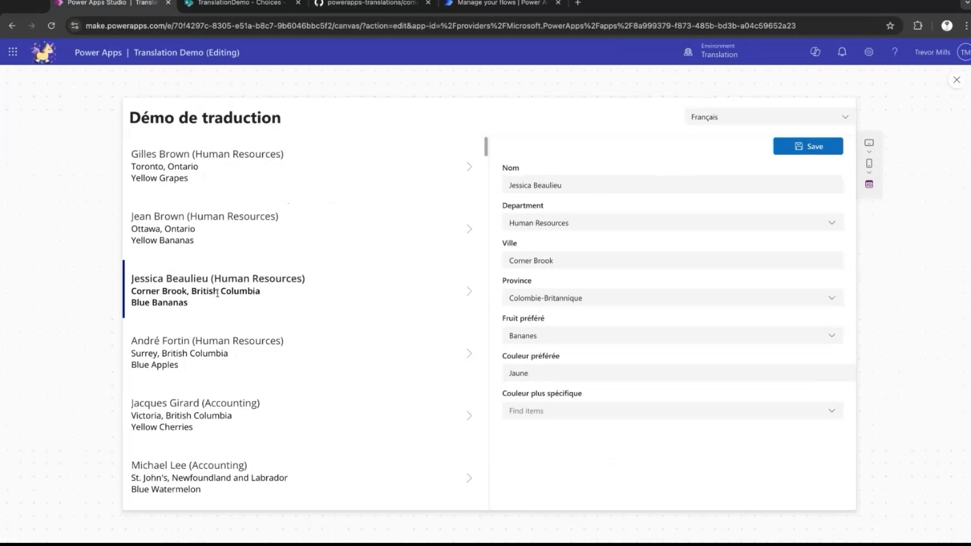
pyautogui.press('Escape')
pyautogui.click(357, 163)
pyautogui.click(355, 173)
pyautogui.moveTo(318, 97)
pyautogui.mouseDown()
pyautogui.moveTo(432, 98)
pyautogui.moveTo(318, 98)
pyautogui.mouseUp()
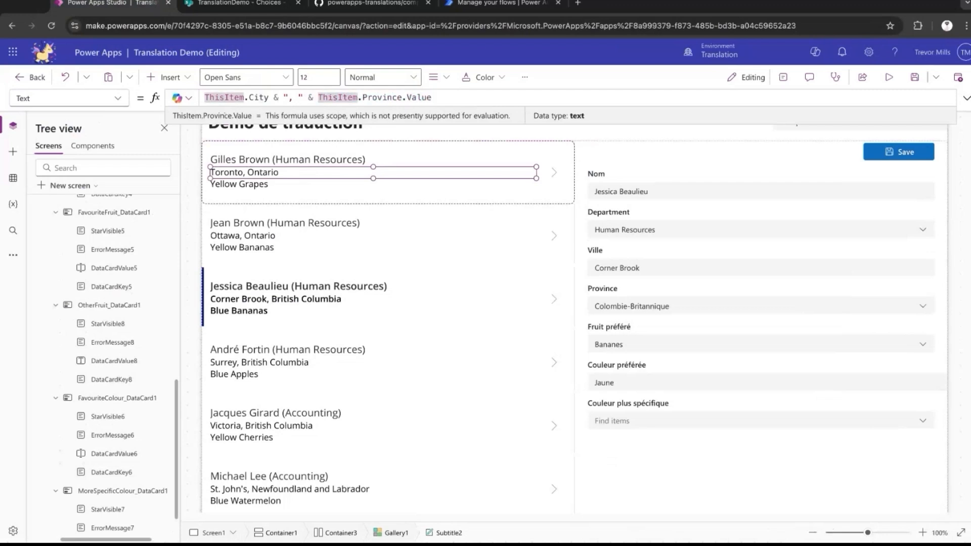
pyautogui.write('LookUp(T')
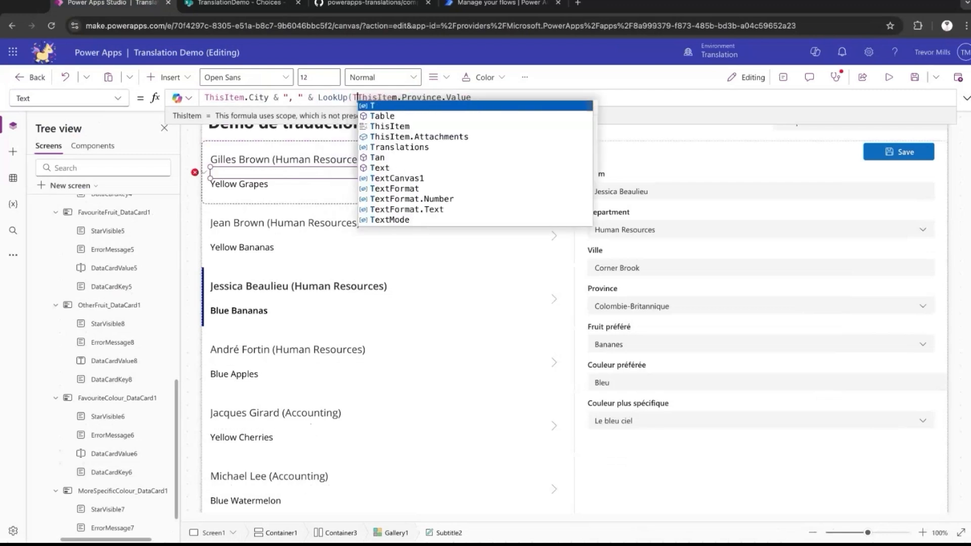
pyautogui.write('.__Choices("Provinces"')
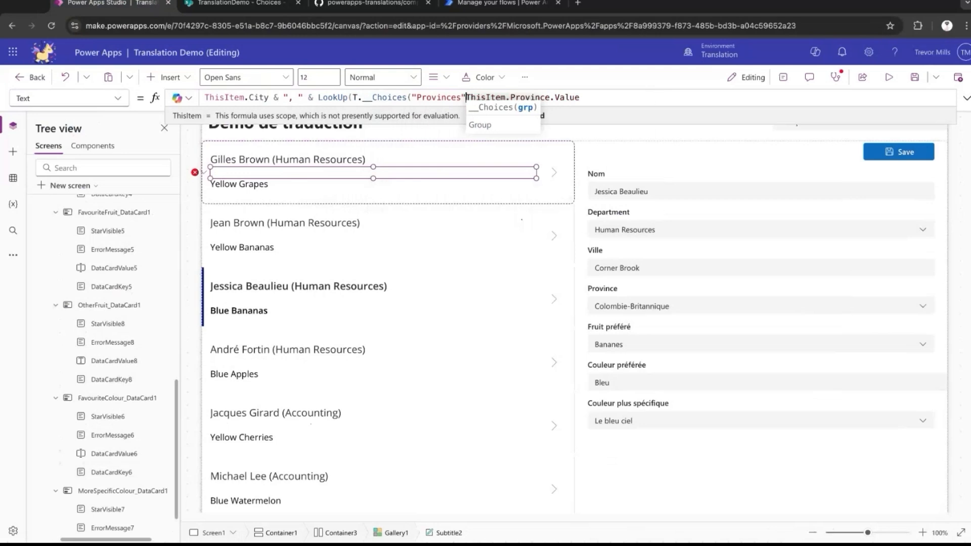
pyautogui.write('),Title')
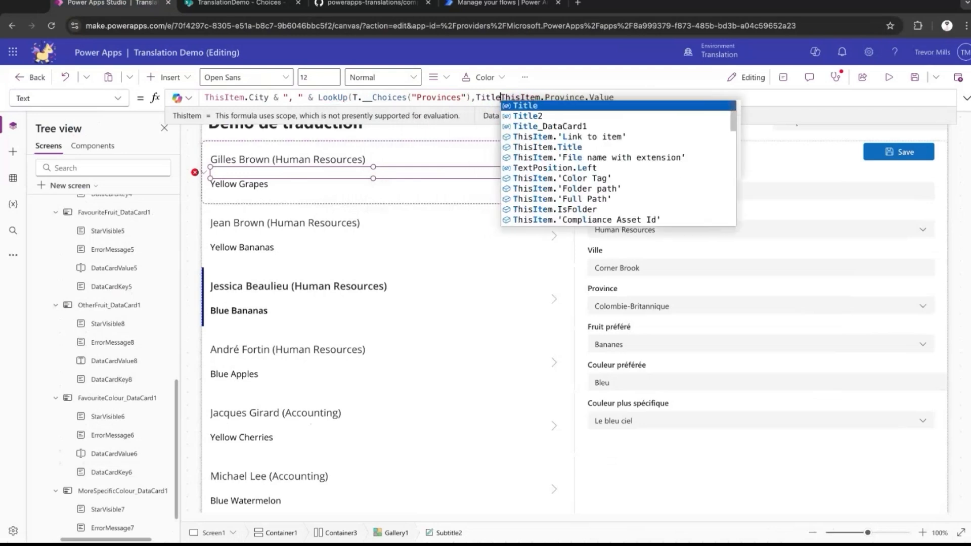
pyautogui.write('=ThisItem.Province.Value')
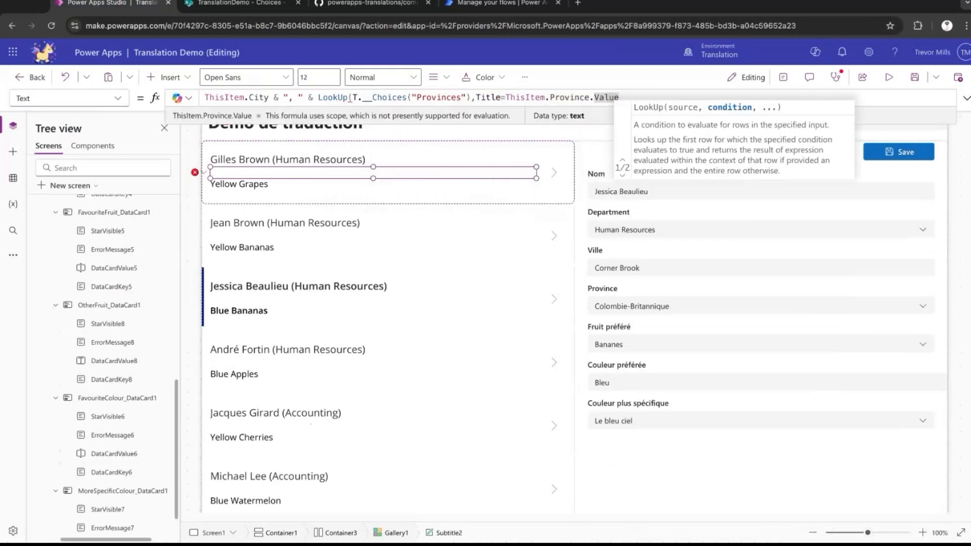
pyautogui.write(').')
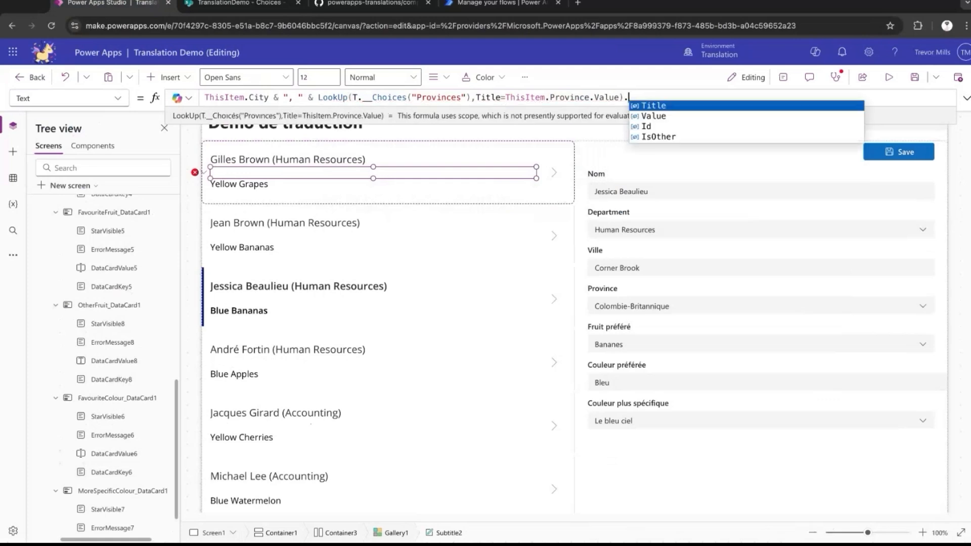
pyautogui.write('Value')
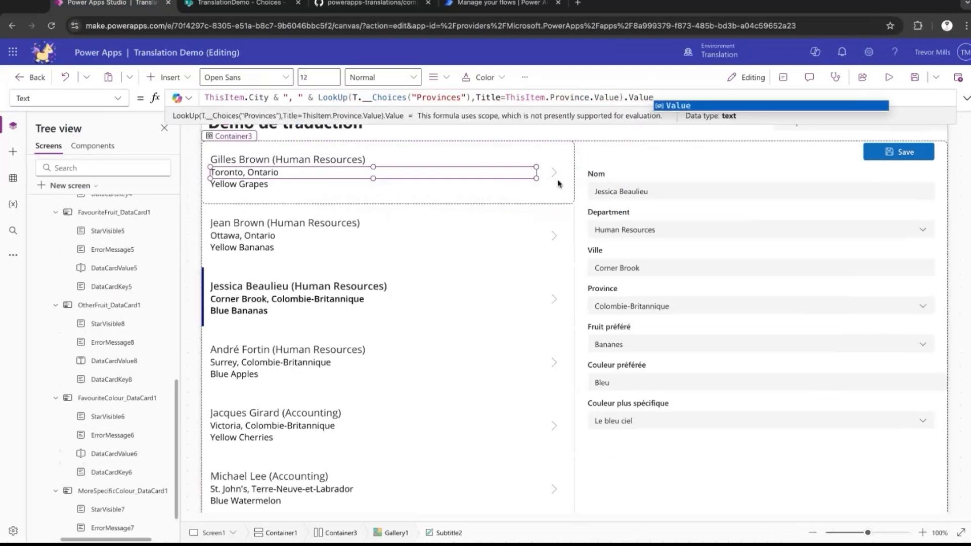
# Examine the evaluated table of T.__Choices("Provinces") within the gallery's city and province formula.
pyautogui.moveTo(469, 97); pyautogui.dragTo(353, 98)
pyautogui.click(178, 116)
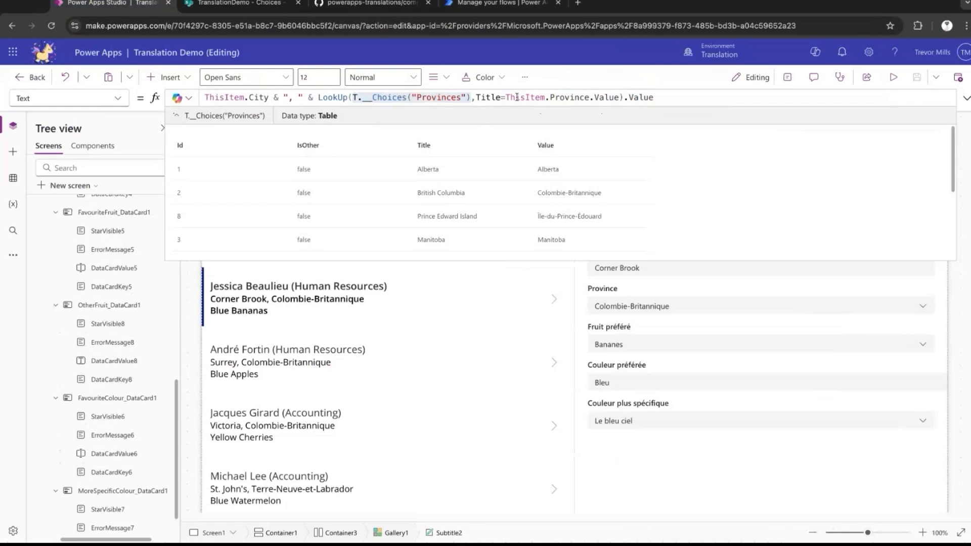
pyautogui.click(654, 210)
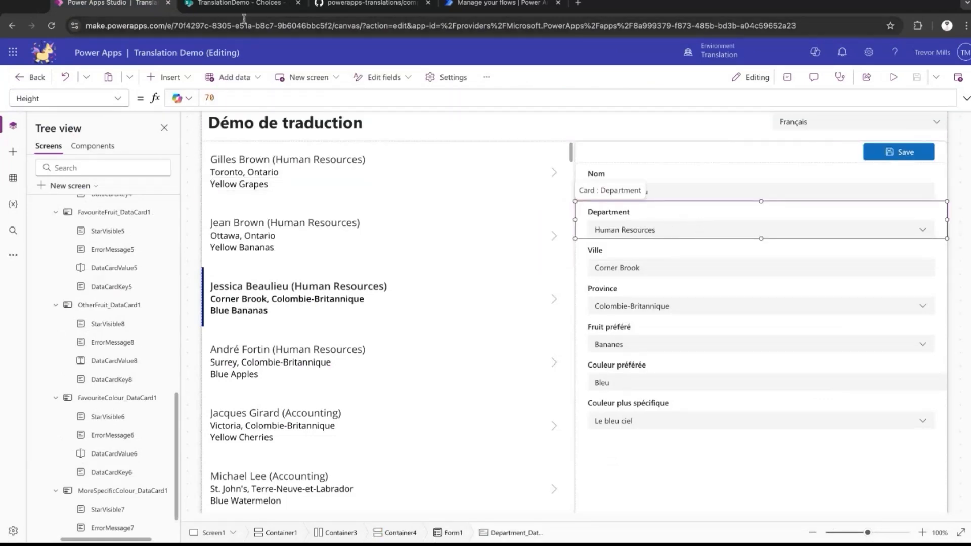
# Check the Departments list's columns and items in SharePoint, and return to Power Apps Studio.
pyautogui.click(238, 3)
pyautogui.click(108, 393)
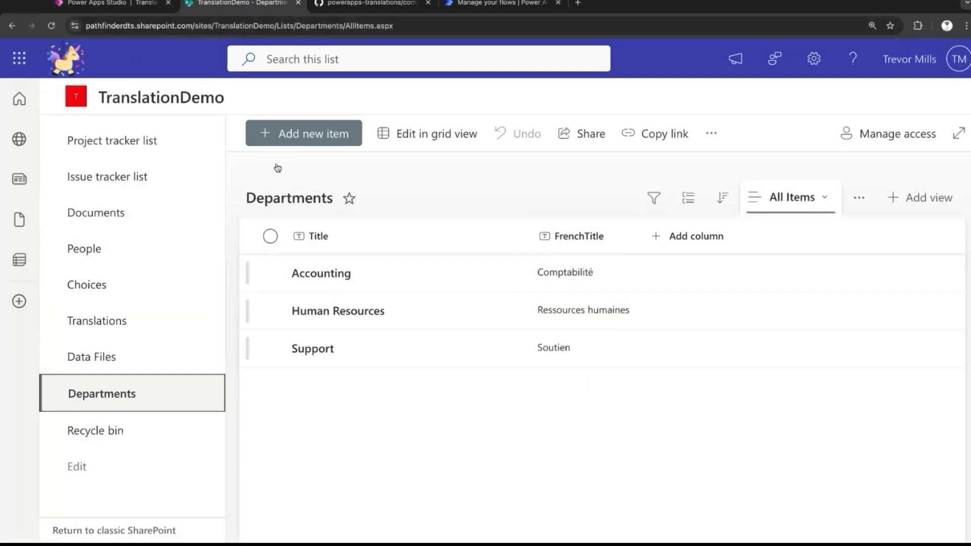
pyautogui.click(112, 4)
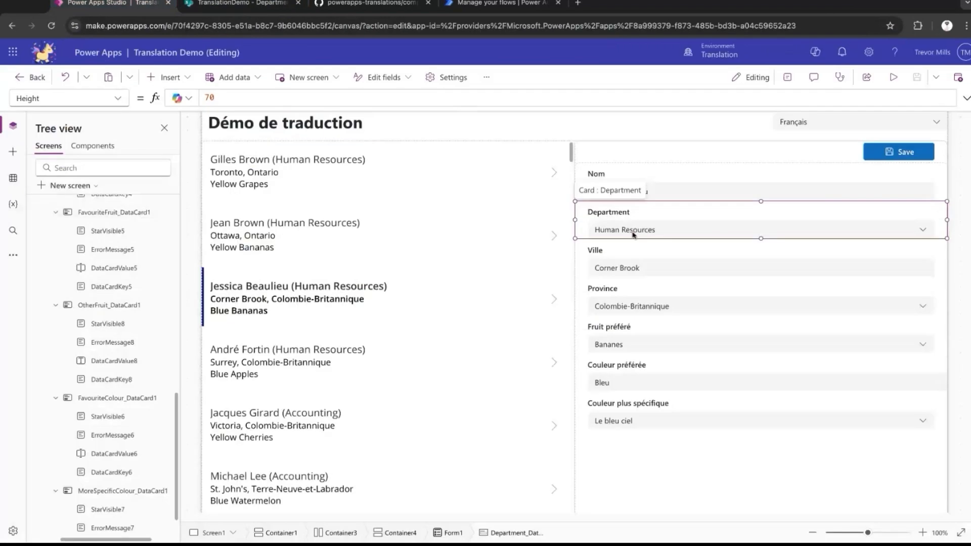
# Insert a second TranslationComponent on Screen1 and rename it T_Departments.
pyautogui.scroll(10, 98, 250)
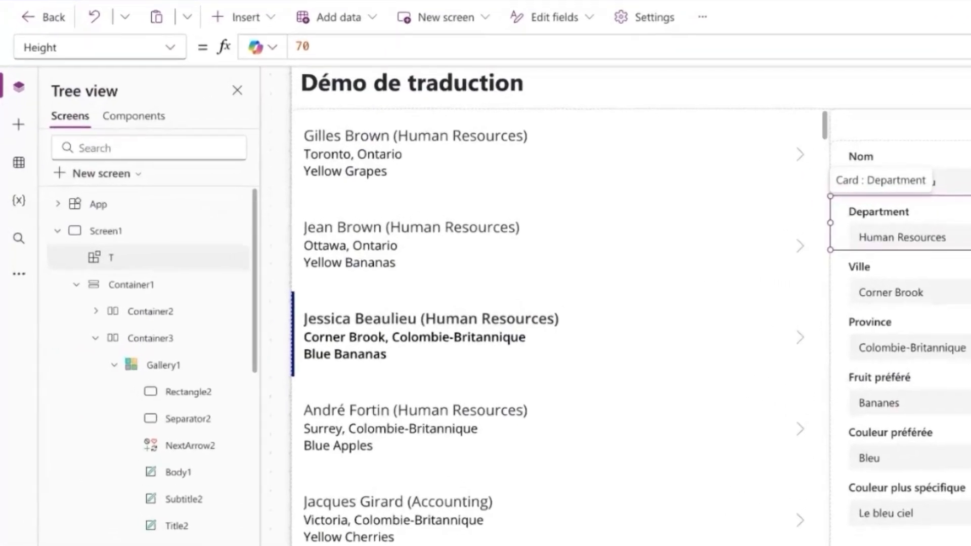
pyautogui.click(77, 287)
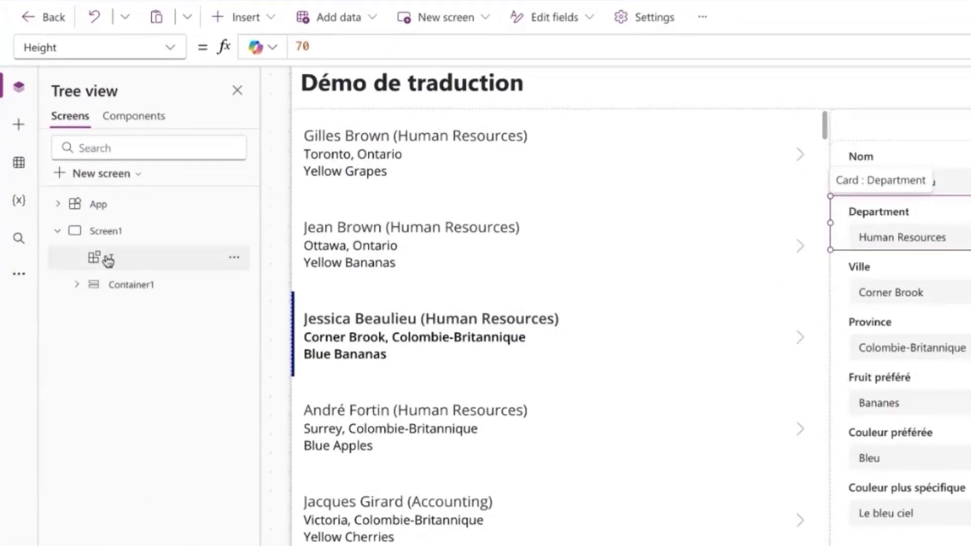
pyautogui.click(133, 234)
pyautogui.click(240, 16)
pyautogui.click(288, 297)
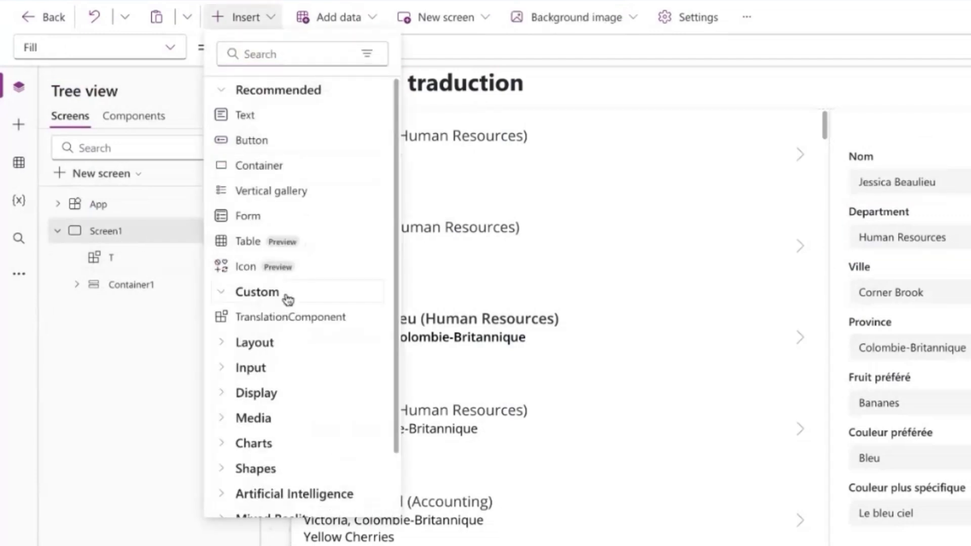
pyautogui.click(288, 322)
pyautogui.click(239, 257)
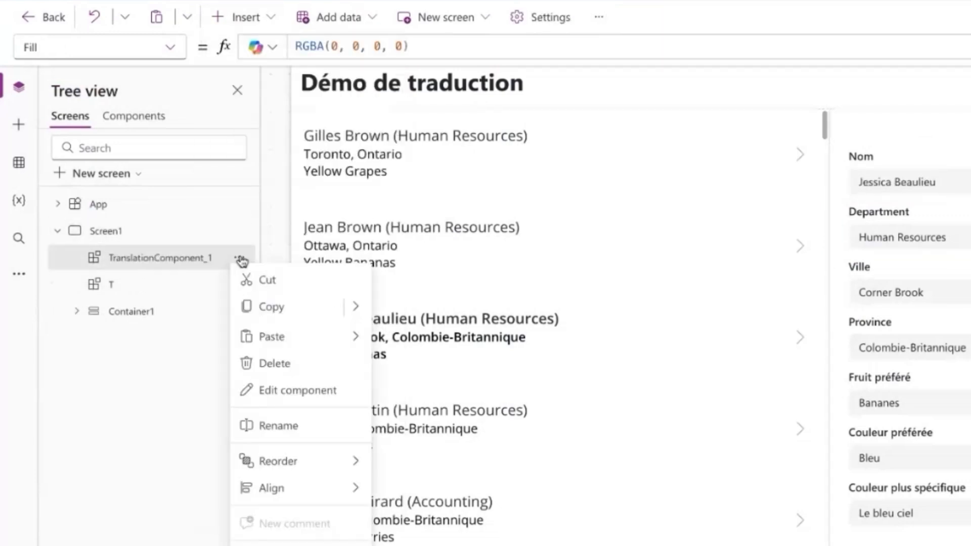
pyautogui.click(301, 427)
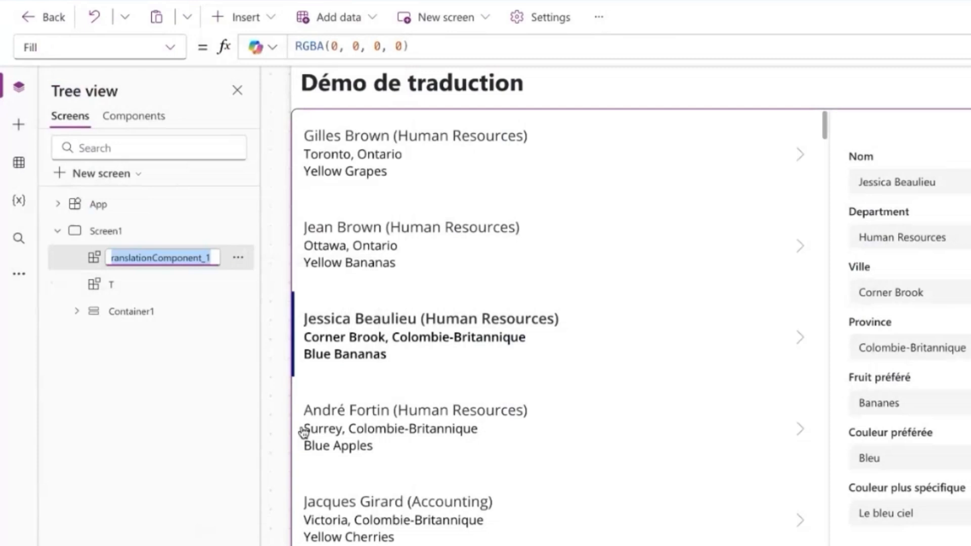
pyautogui.write('T_Department')
pyautogui.press('Return')
# Connect the SharePoint Departments list to the app as a data source.
pyautogui.click(18, 161)
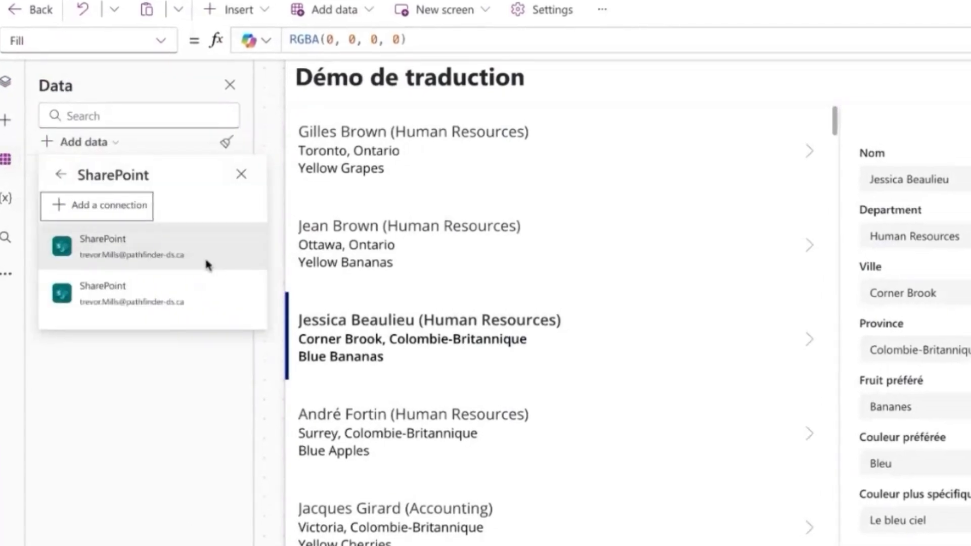
pyautogui.click(208, 264)
pyautogui.click(809, 178)
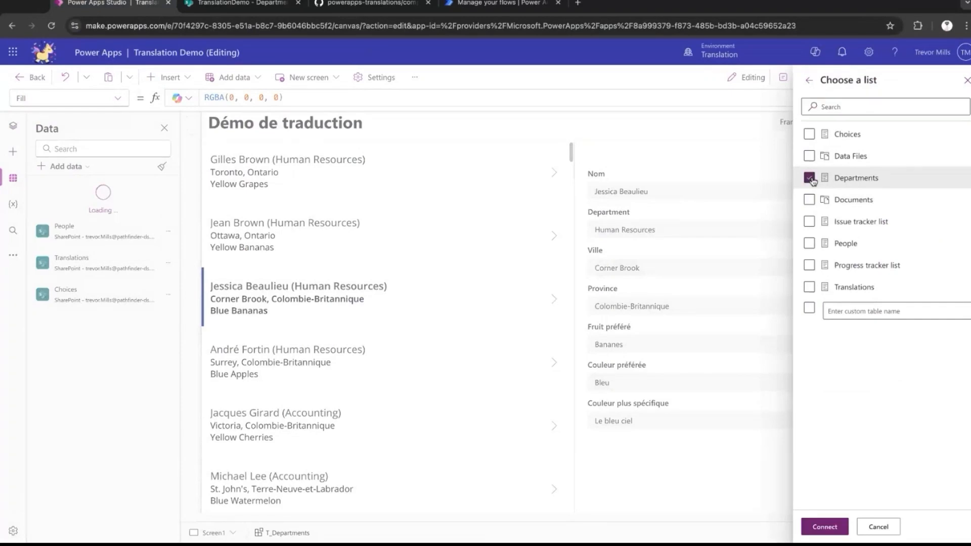
pyautogui.click(824, 527)
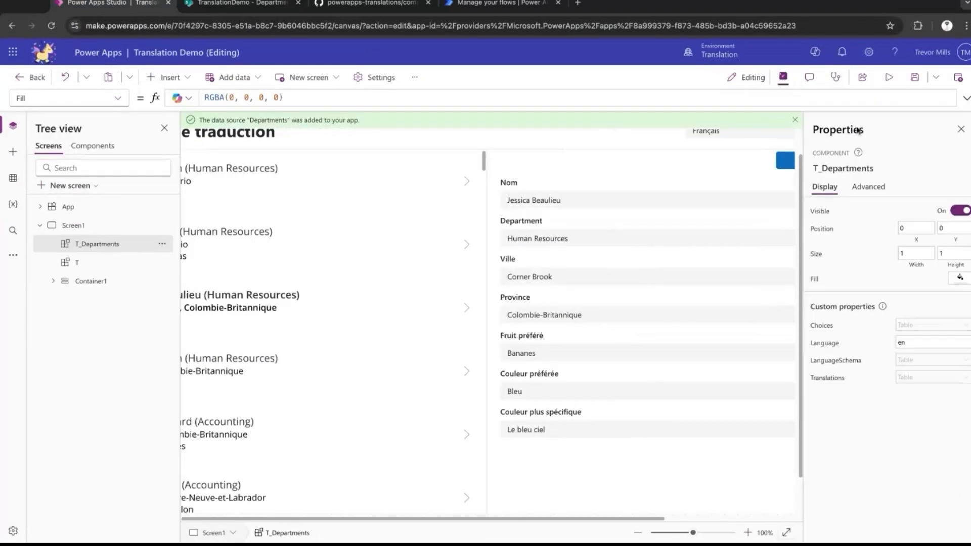
# Set the Language property of T_Departments to varCurrentLanguage.
pyautogui.click(116, 100)
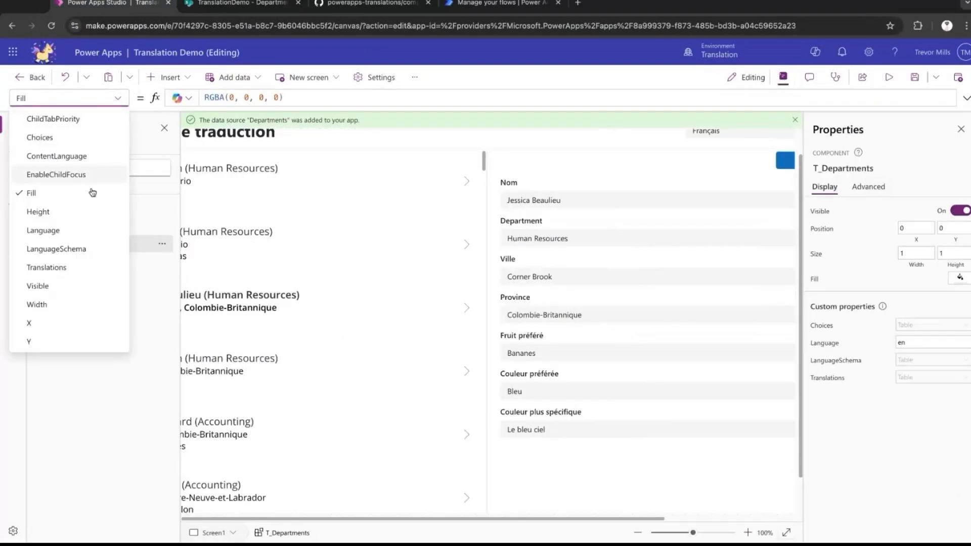
pyautogui.click(85, 234)
pyautogui.click(284, 101)
pyautogui.hotkey('ctrl', 'a')
pyautogui.write('varCurr')
pyautogui.click(291, 104)
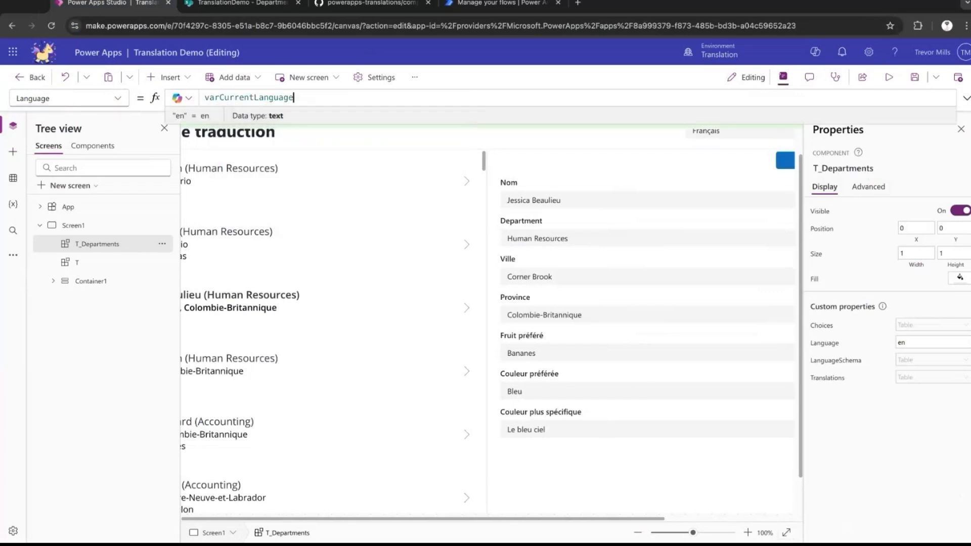
# Set the Choices property of T_Departments to the Departments data source.
pyautogui.click(70, 98)
pyautogui.click(51, 137)
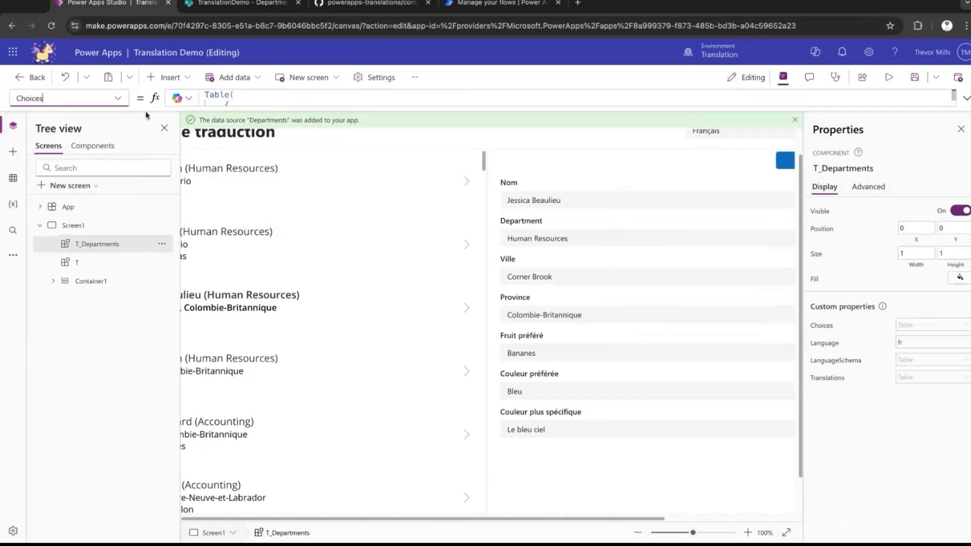
pyautogui.click(246, 98)
pyautogui.write('Depa')
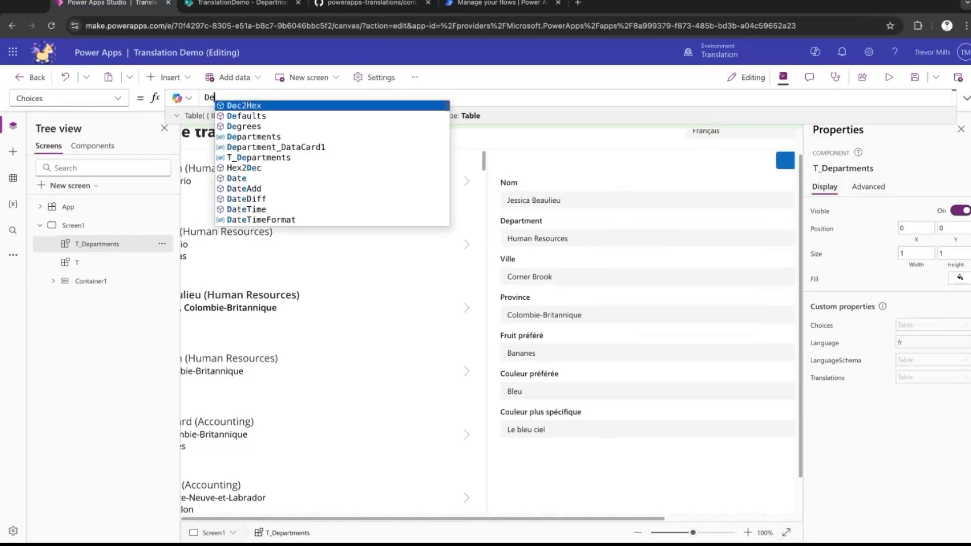
pyautogui.press('Tab')
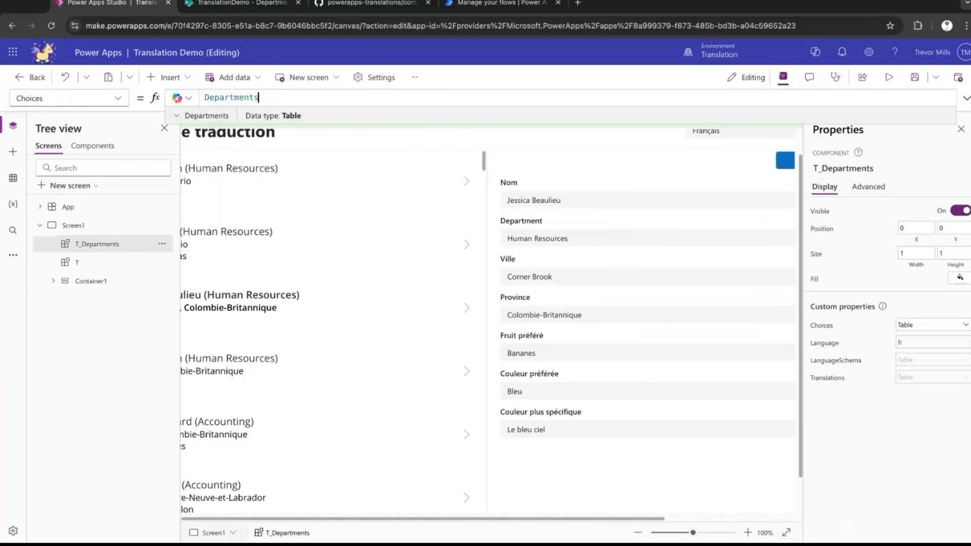
# Set the fr ChoiceColumn in the LanguageSchema of T_Departments to "FrenchTitle" and check that column name in the SharePoint Departments list.
pyautogui.click(117, 98)
pyautogui.click(82, 266)
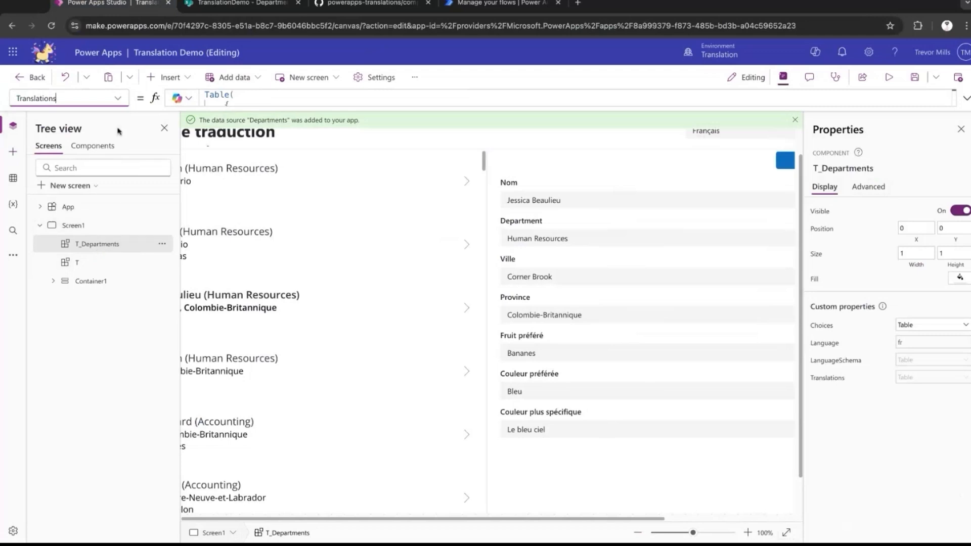
pyautogui.click(118, 101)
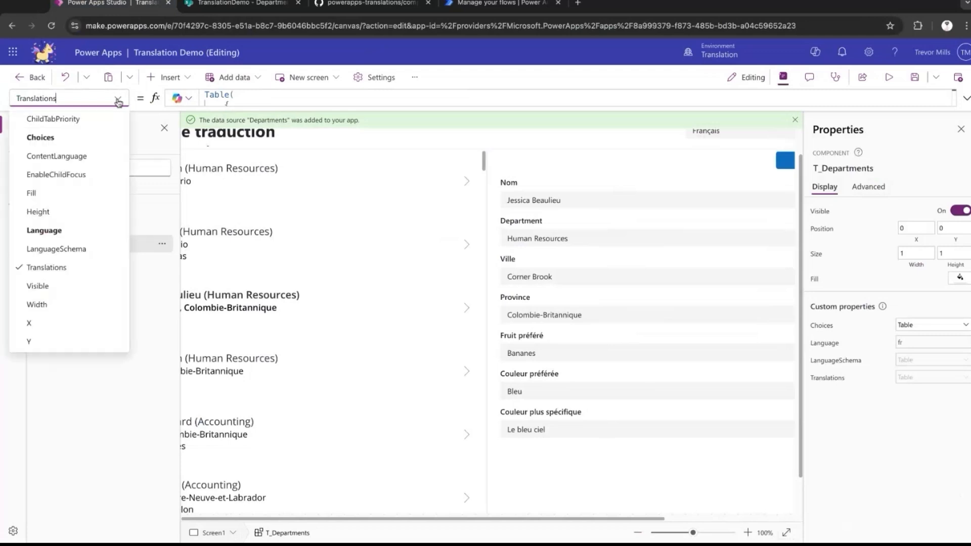
pyautogui.click(89, 250)
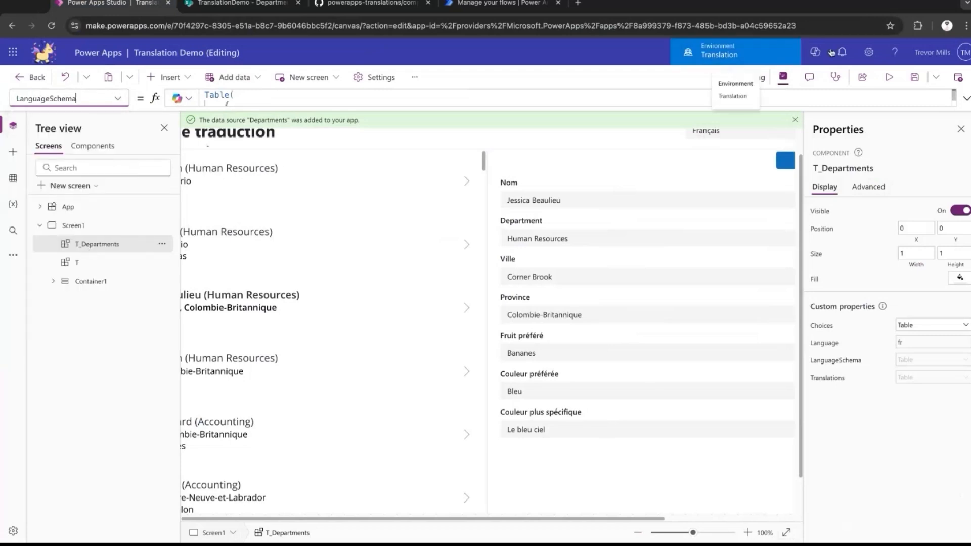
pyautogui.click(966, 98)
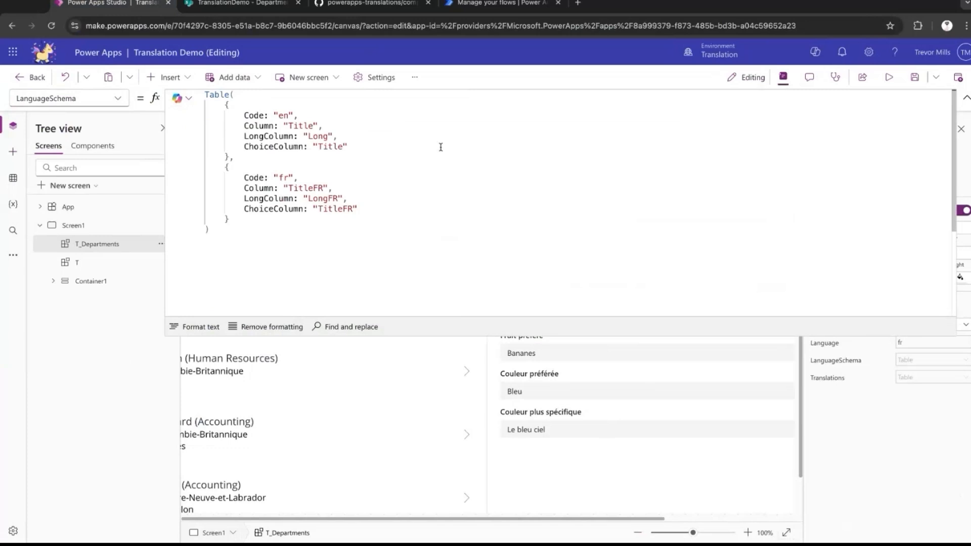
pyautogui.doubleClick(329, 209)
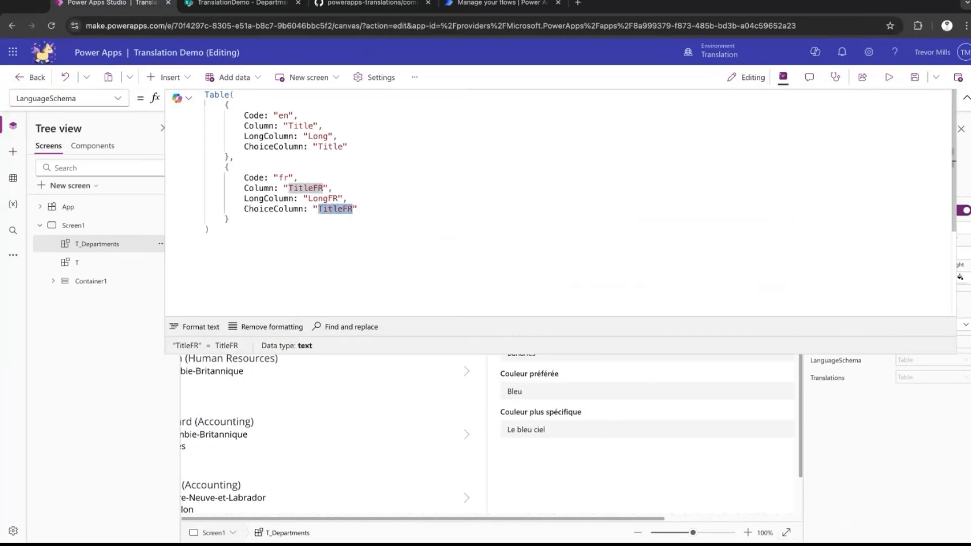
pyautogui.write('FrenchTitle')
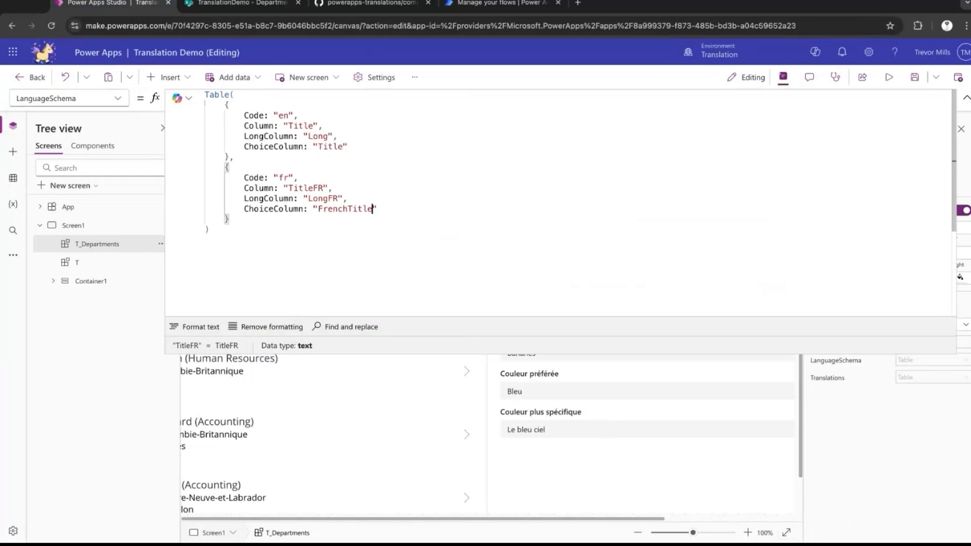
pyautogui.hotkey('ctrl', 'Tab')
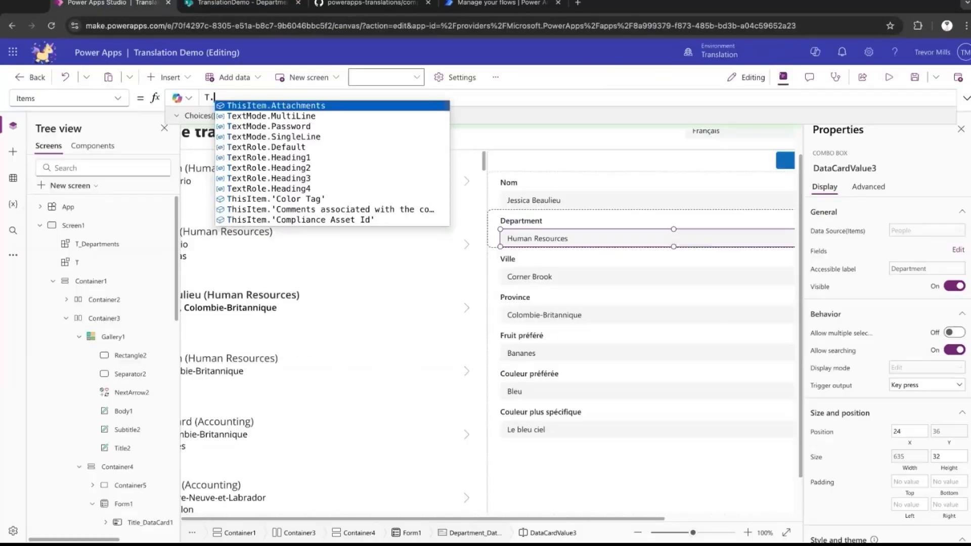
# Set the Department dropdown's Items to T_Departments.__Choices().
pyautogui.write('.__')
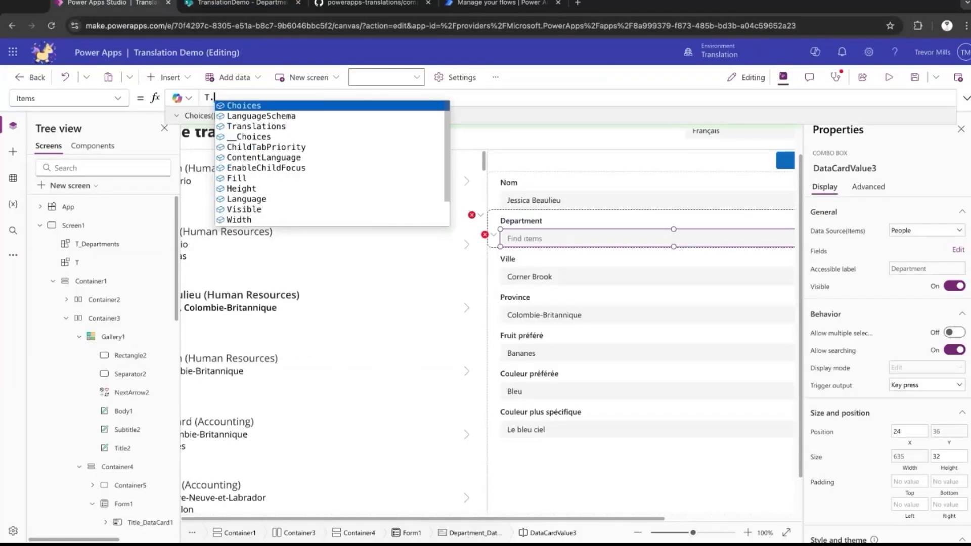
pyautogui.press('BackSpace')
pyautogui.press('BackSpace')
pyautogui.press('BackSpace')
pyautogui.write('_Departments')
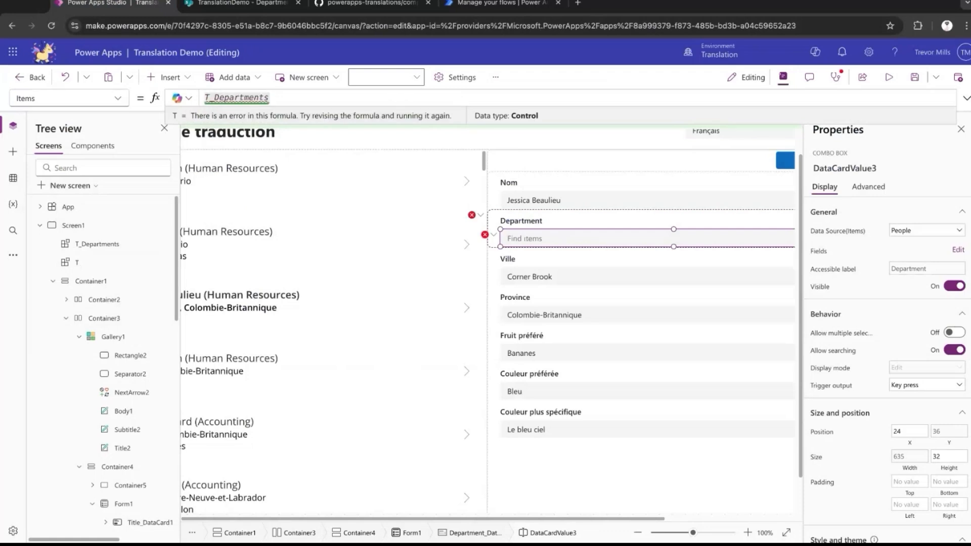
pyautogui.write('.__Choice')
pyautogui.press('Tab')
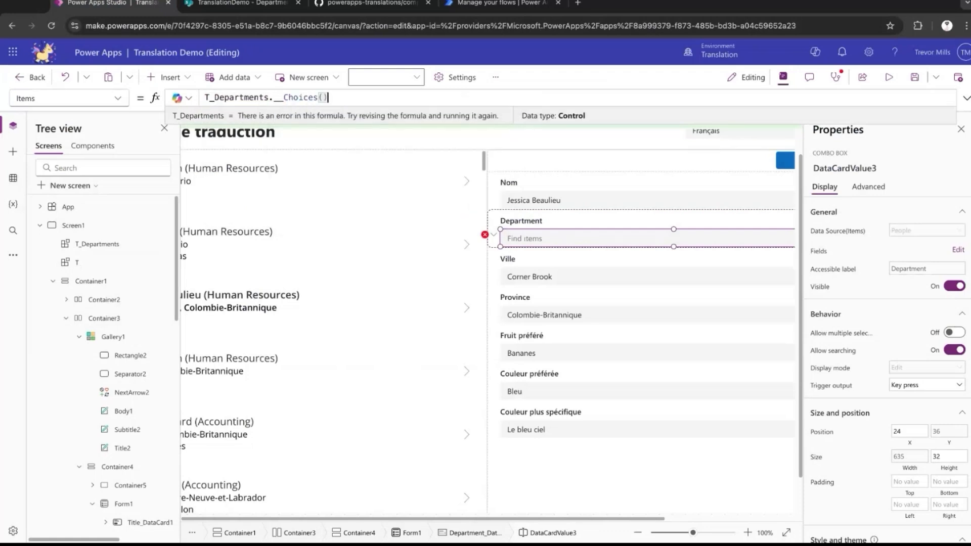
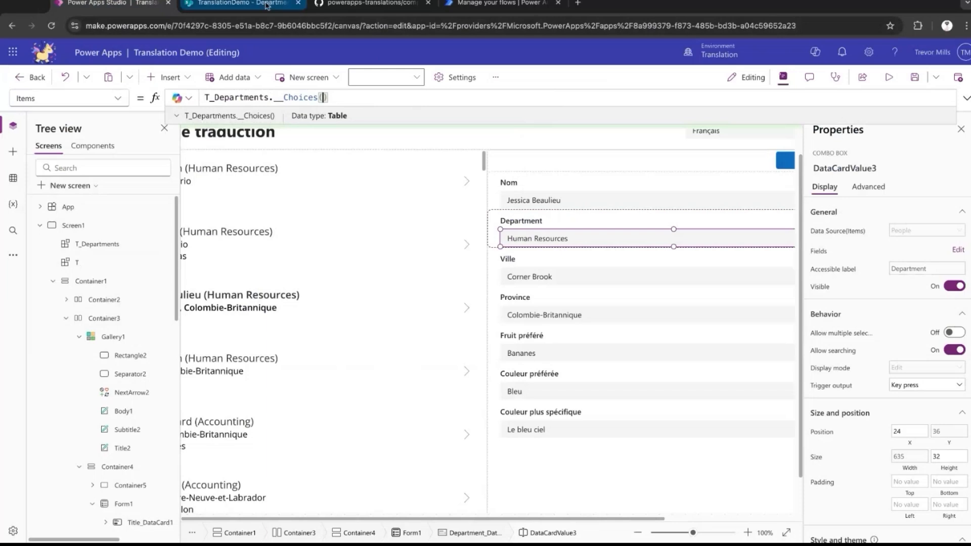
# Set the Department dropdown's DefaultSelectedItems to Filter(T_Departments.__Choices(),Id = ThisItem.Department.Id).
pyautogui.click(75, 99)
pyautogui.click(82, 240)
pyautogui.click(298, 98)
pyautogui.hotkey('ctrl', 'a')
pyautogui.write('F')
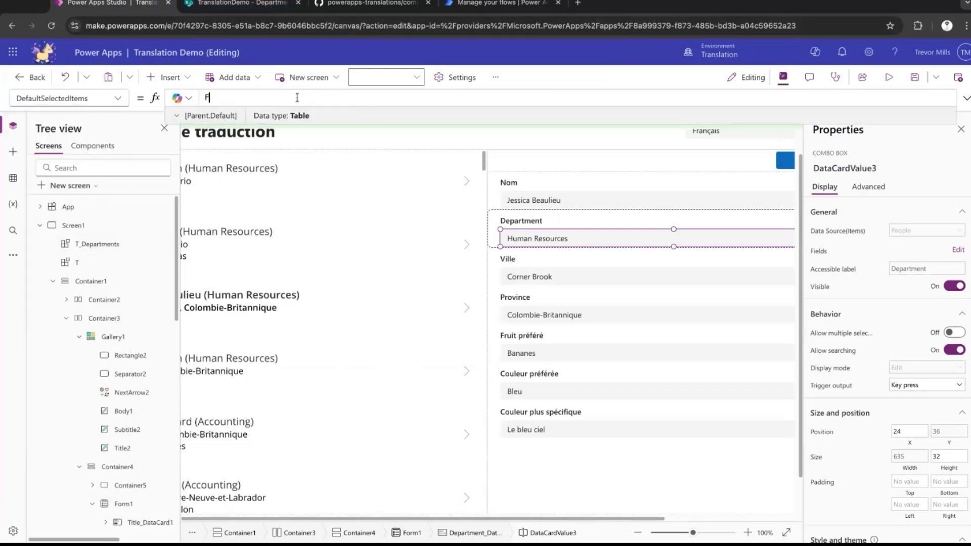
pyautogui.write('ilter(T_De')
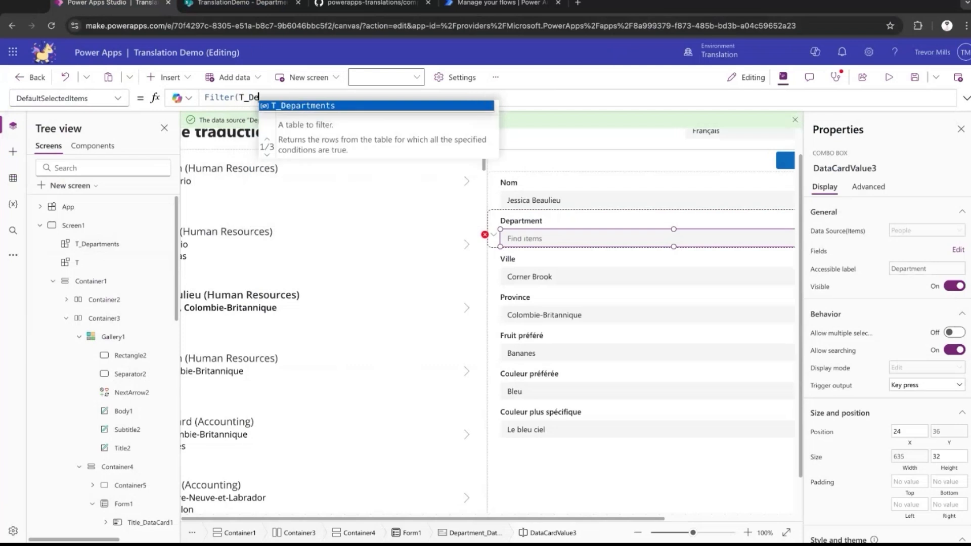
pyautogui.write('partments.__Choices(),')
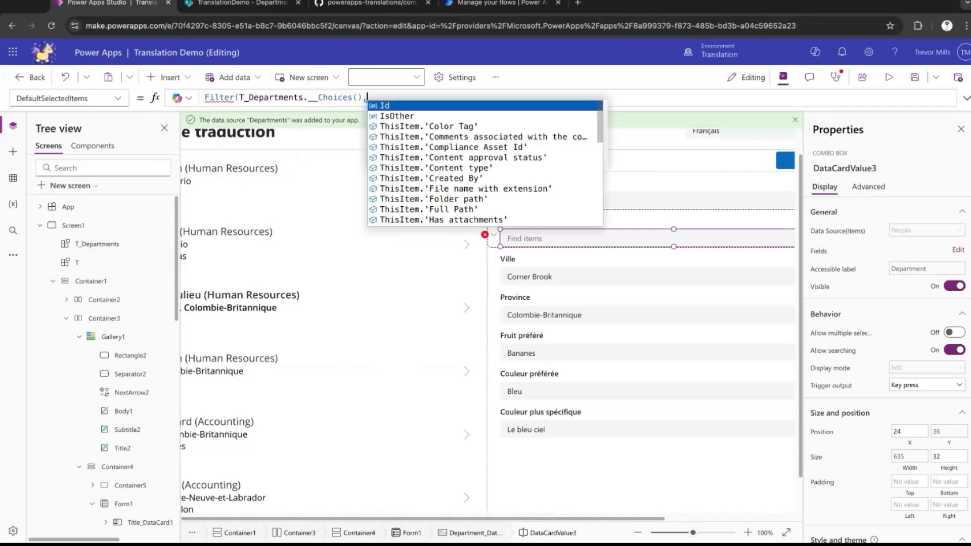
pyautogui.write('Id')
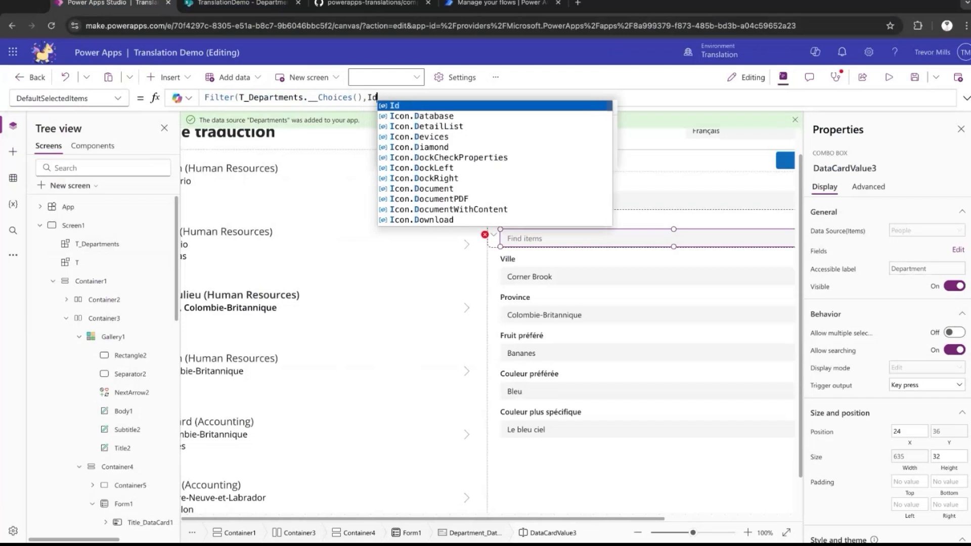
pyautogui.write(' = ThisItem.D')
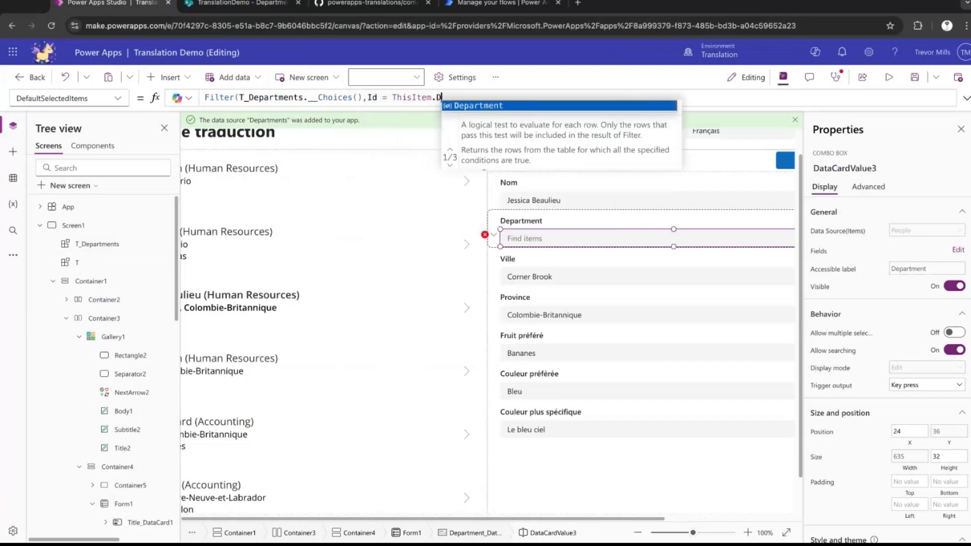
pyautogui.write('epartment.Id)')
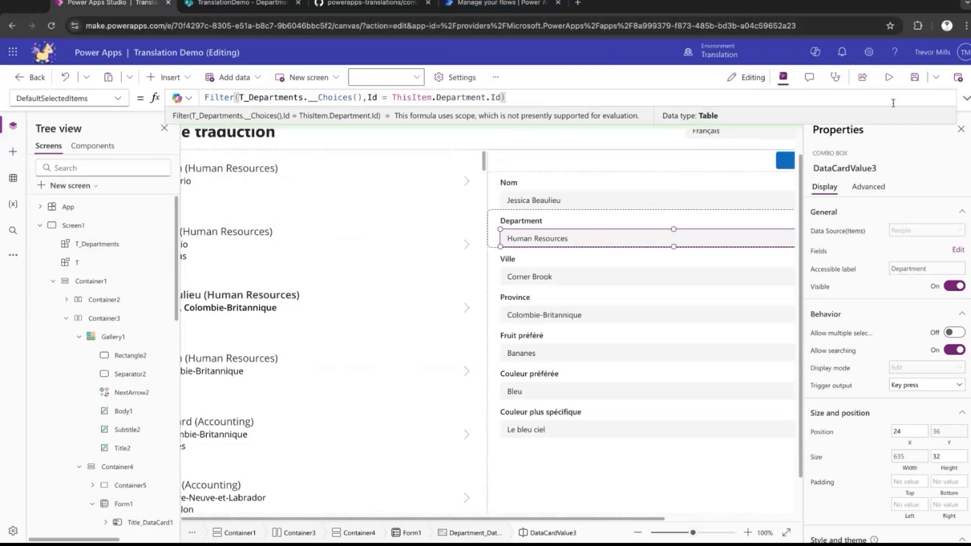
pyautogui.click(966, 99)
pyautogui.click(966, 100)
# Preview the app, switch its language to English and check the Department dropdown.
pyautogui.click(889, 79)
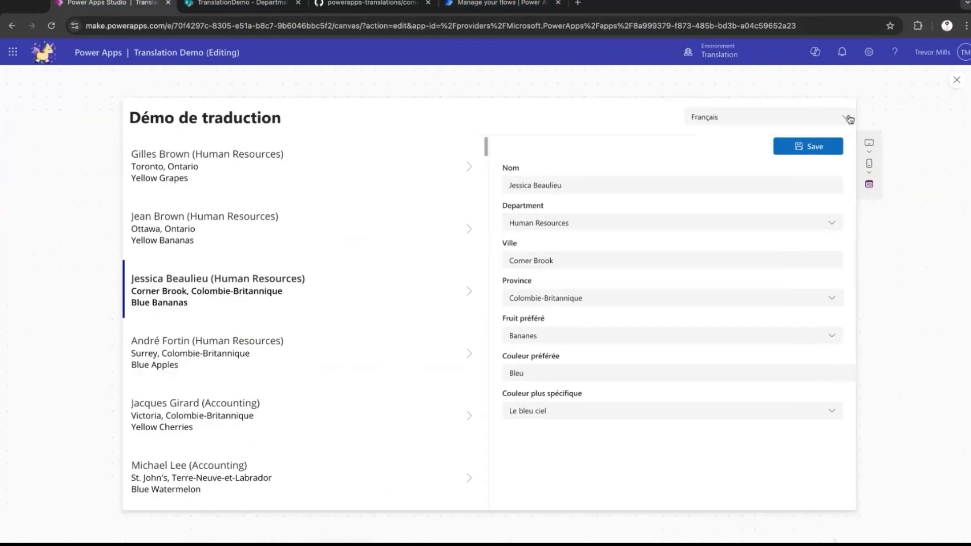
pyautogui.click(840, 108)
pyautogui.click(831, 225)
pyautogui.click(819, 259)
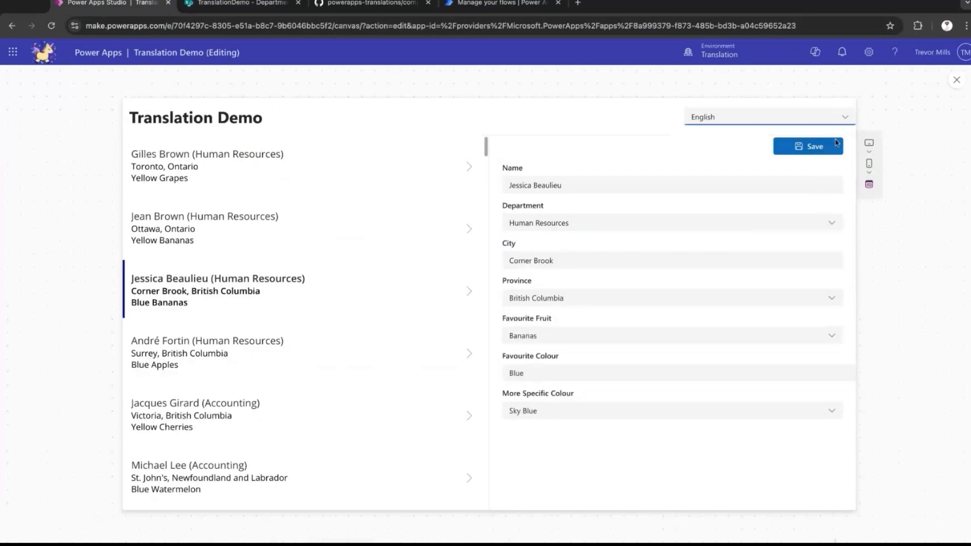
pyautogui.press('Escape')
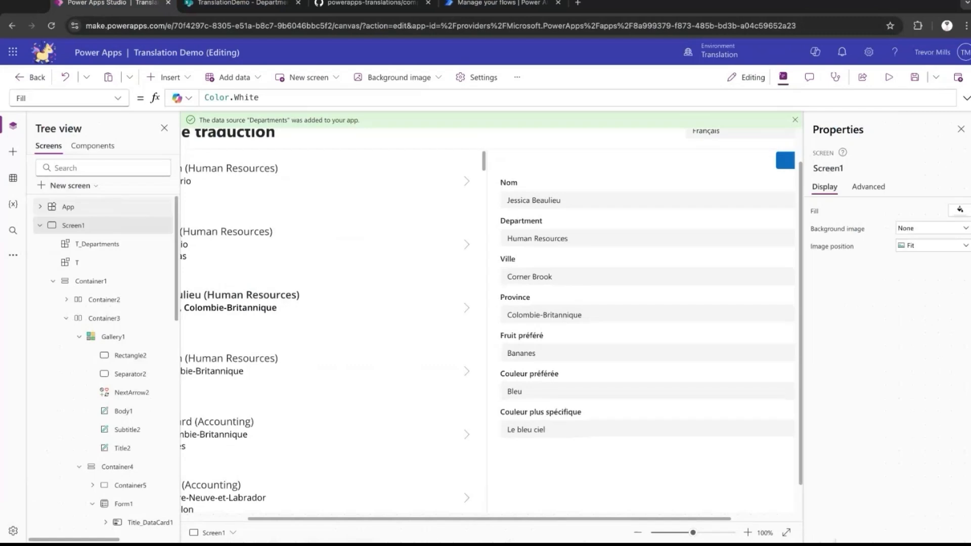
# Add a FrenchTitle: "" field below TitleFR in the default Choices table of TranslationComponent.
pyautogui.click(98, 150)
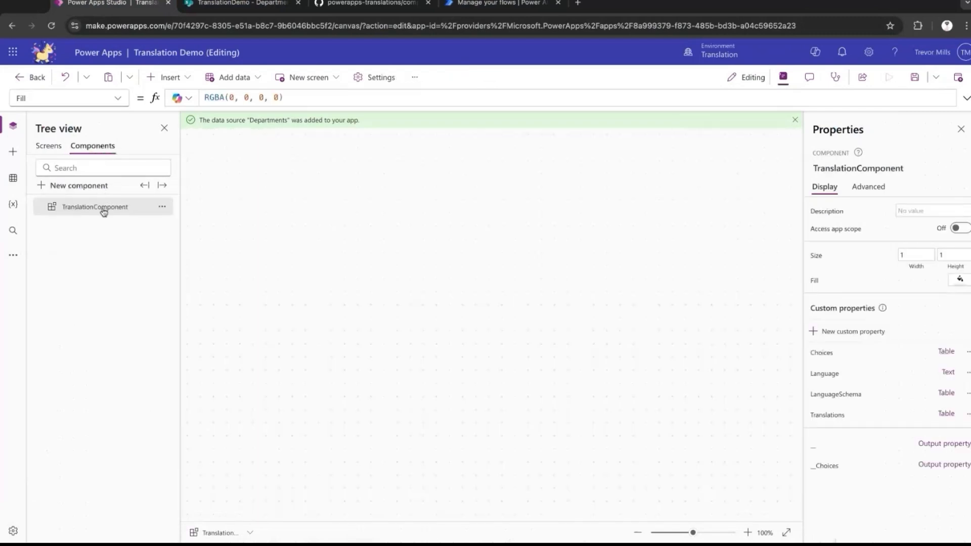
pyautogui.click(118, 98)
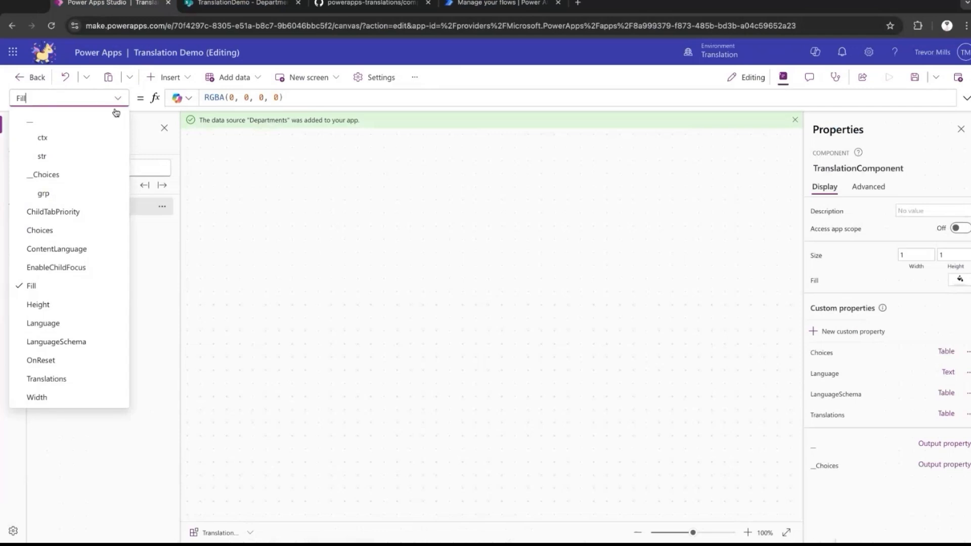
pyautogui.click(85, 231)
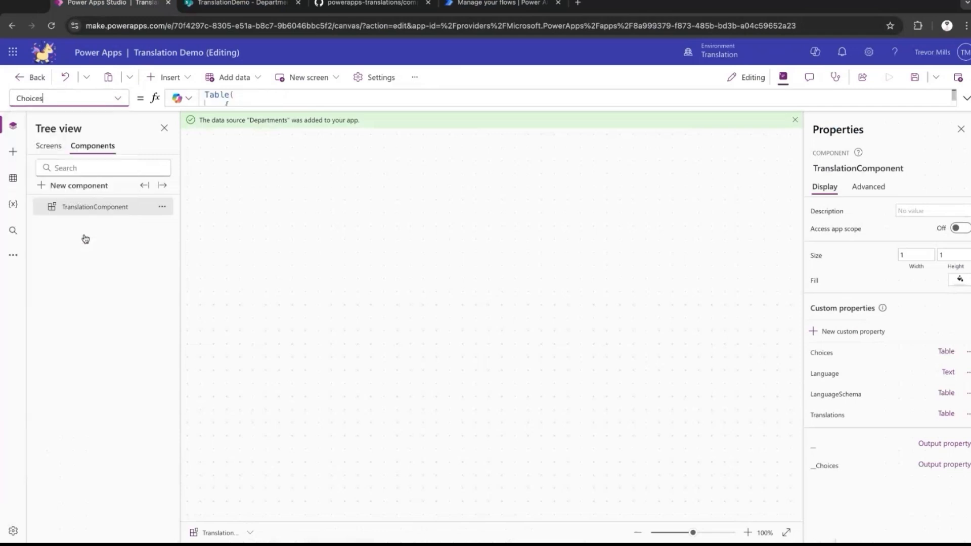
pyautogui.click(962, 99)
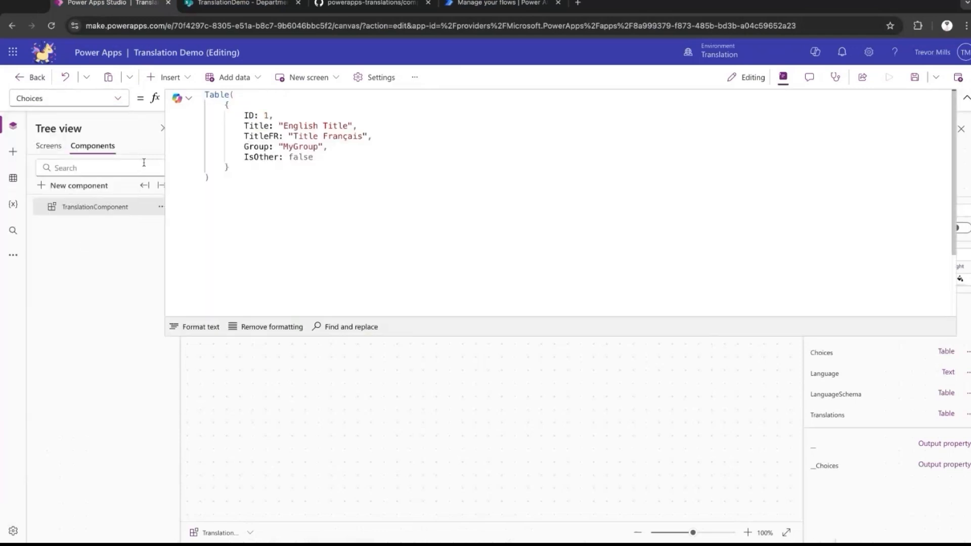
pyautogui.click(383, 138)
pyautogui.press('Return')
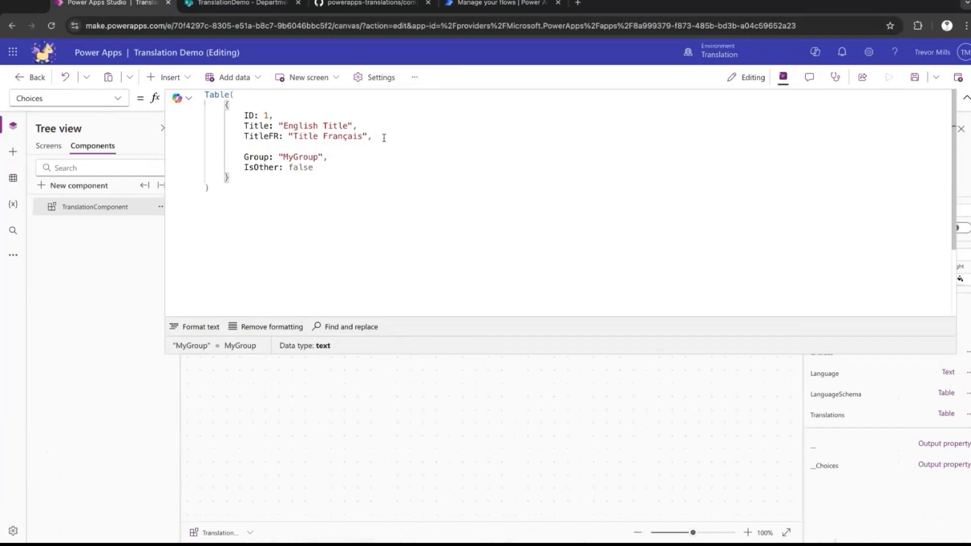
pyautogui.write('FrenchTitle: "",')
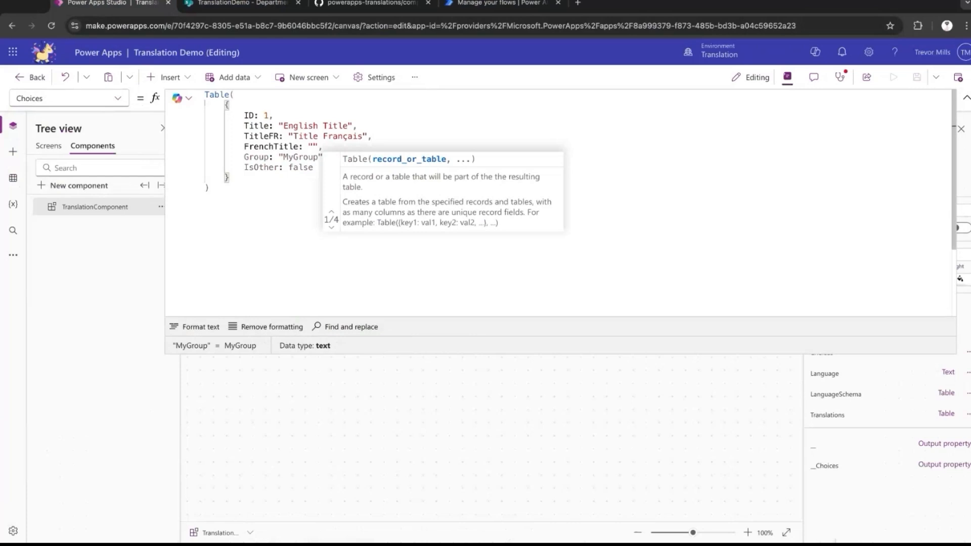
pyautogui.press('Left')
pyautogui.press('Left')
pyautogui.press('Left')
pyautogui.press('Left')
pyautogui.press('Left')
pyautogui.hotkey('ctrl', 'shift', 'Left')
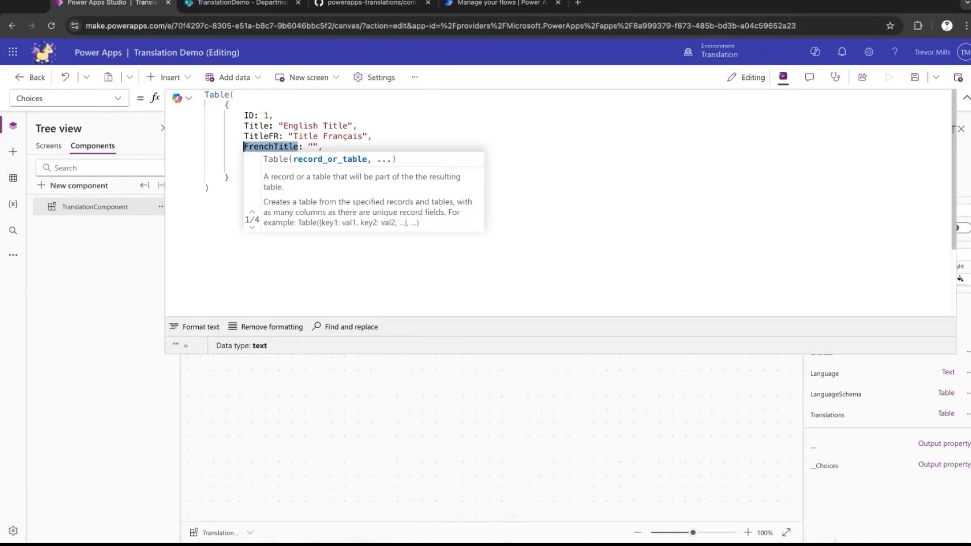
pyautogui.press('Escape')
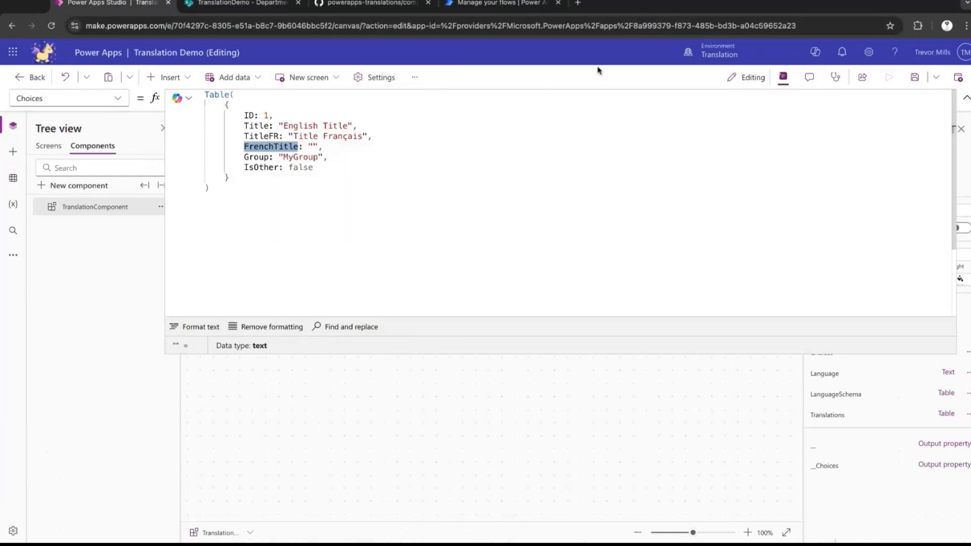
pyautogui.click(966, 98)
# Preview Screen1 and check the Department choices in English and after switching the language to Français.
pyautogui.click(49, 149)
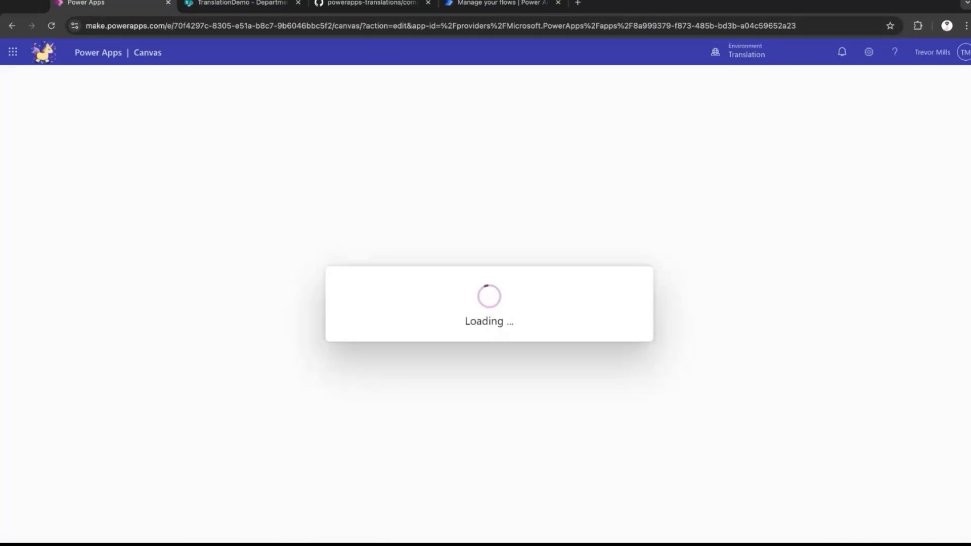
pyautogui.click(831, 224)
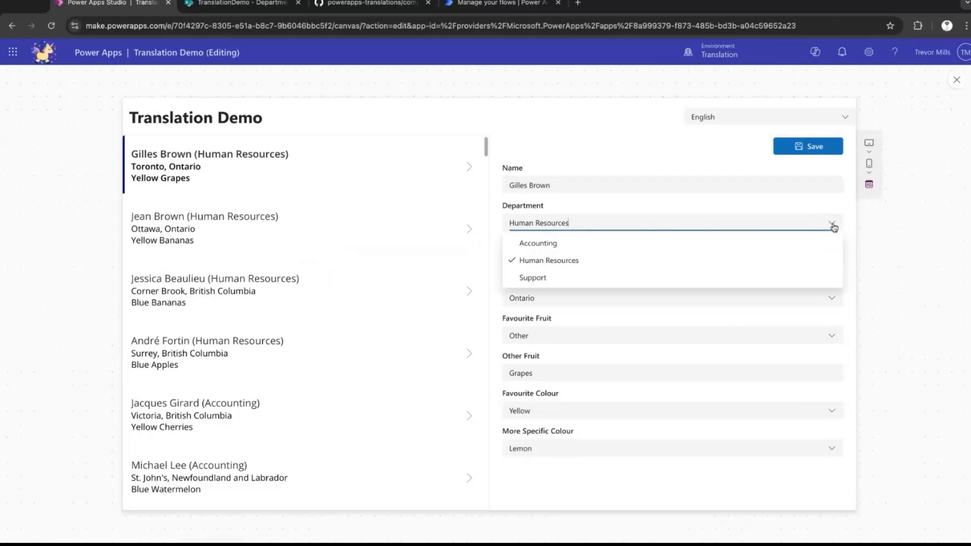
pyautogui.click(831, 224)
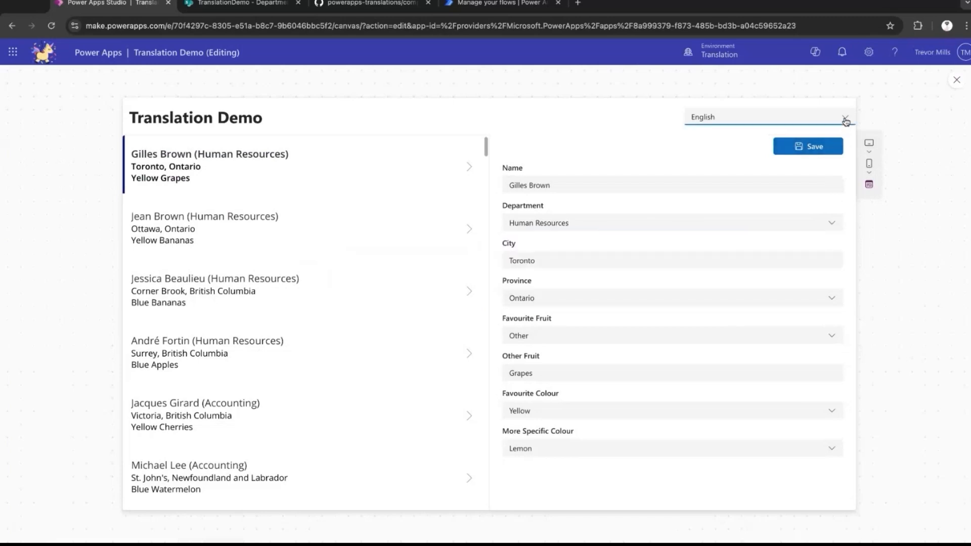
pyautogui.click(845, 119)
pyautogui.click(840, 128)
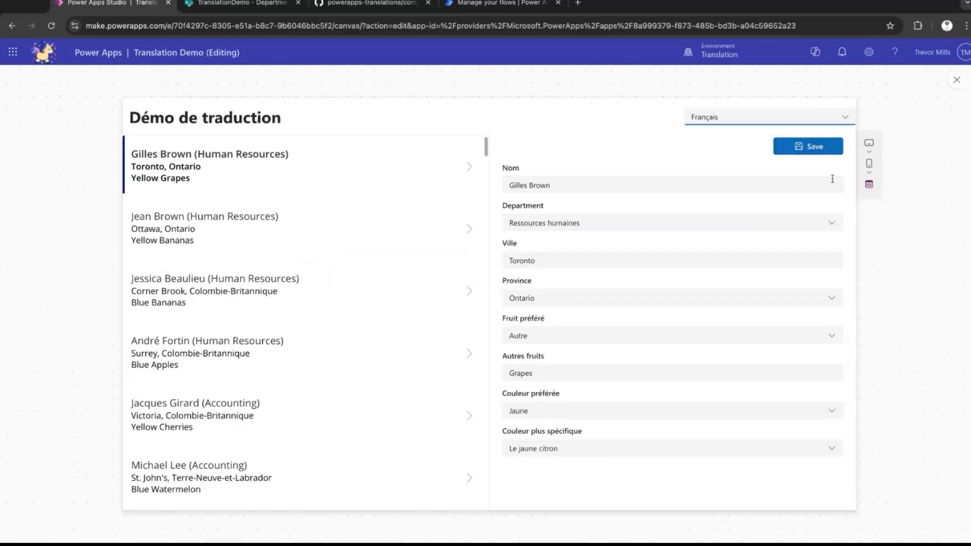
pyautogui.click(831, 223)
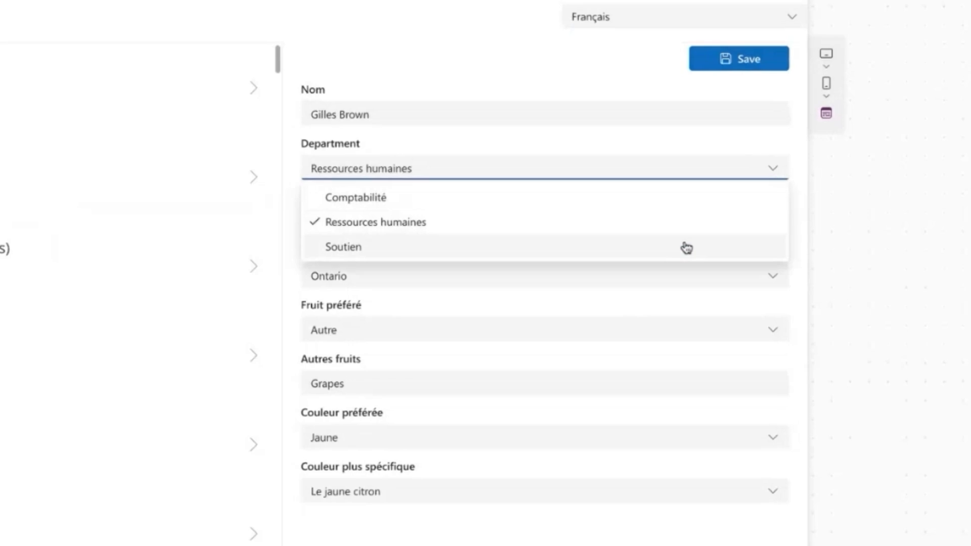
pyautogui.click(772, 168)
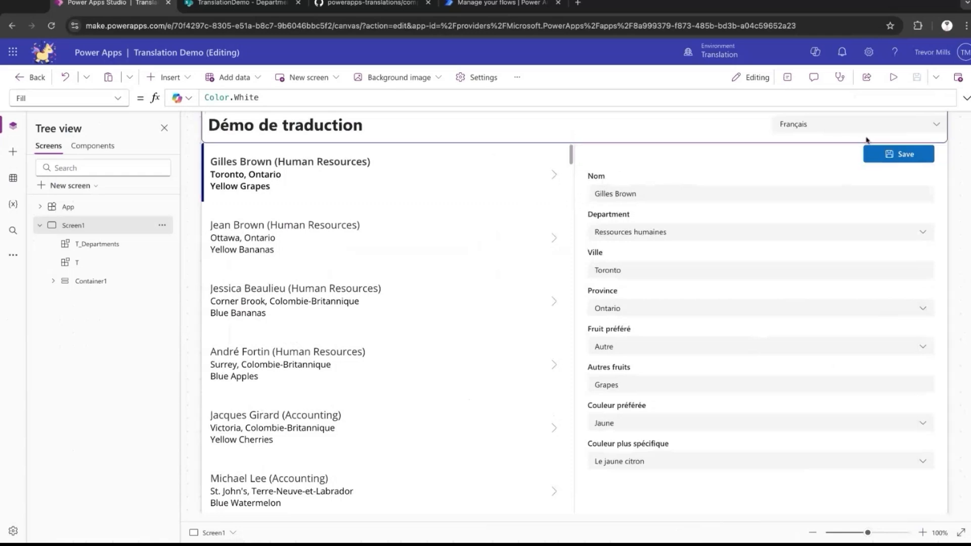
# Switch to the SharePoint People list and create an Image column named Photo.
pyautogui.hotkey('ctrl', 'Tab')
pyautogui.click(930, 266)
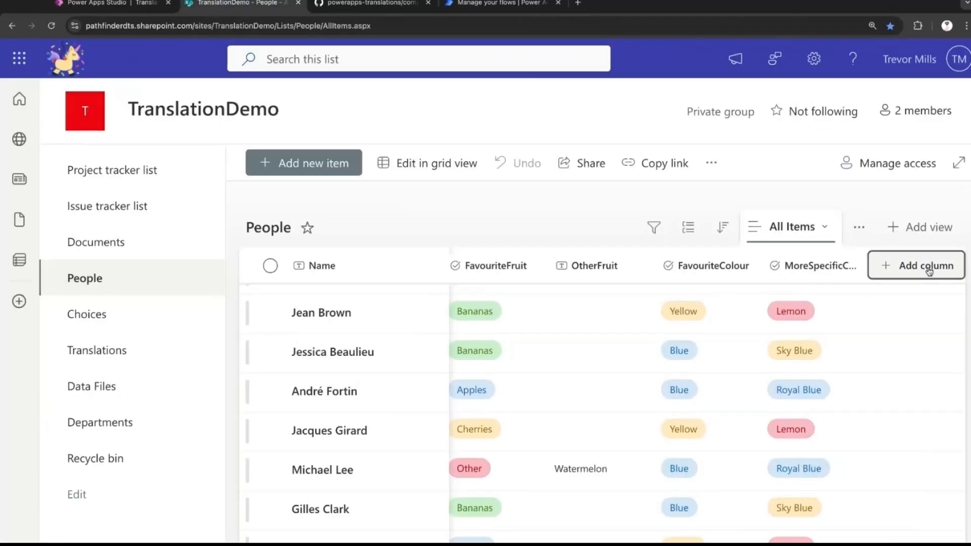
pyautogui.scroll(-5, 793, 377)
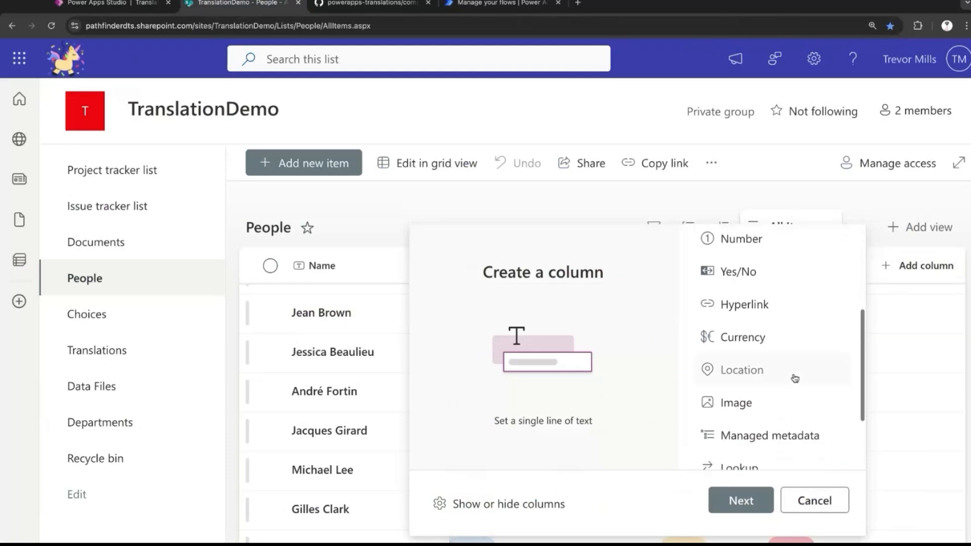
pyautogui.doubleClick(764, 363)
pyautogui.write('Photo')
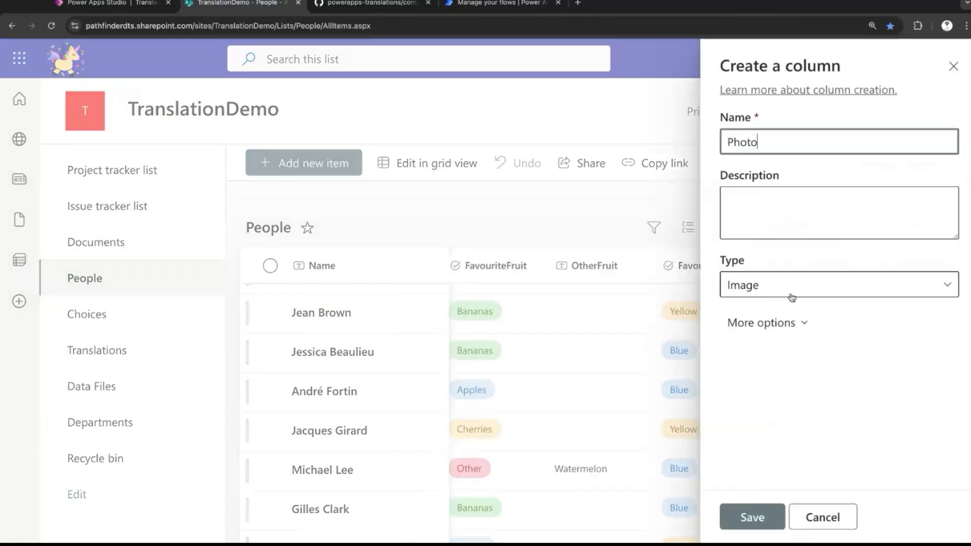
pyautogui.click(753, 518)
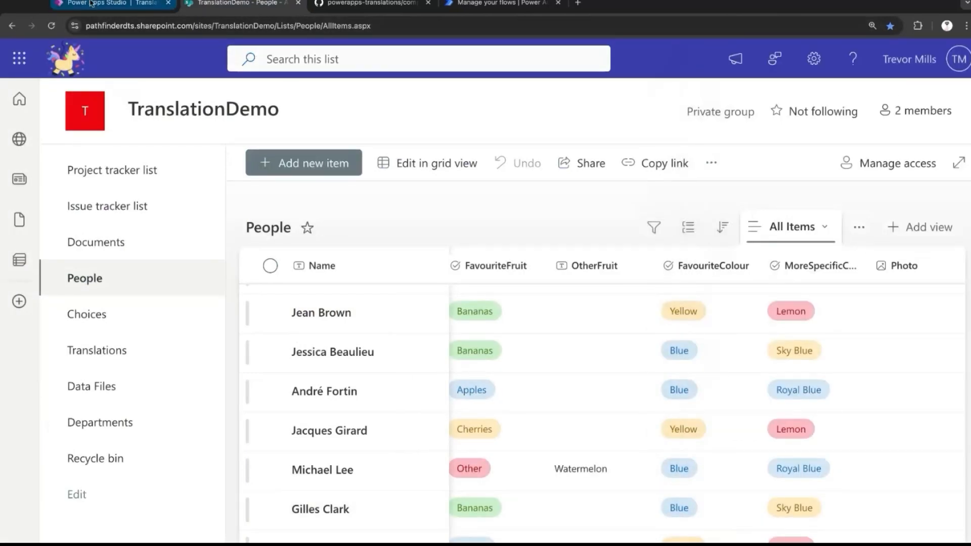
# Switch back to Power Apps Studio, refresh the People data source and briefly preview the app.
pyautogui.click(93, 4)
pyautogui.click(13, 178)
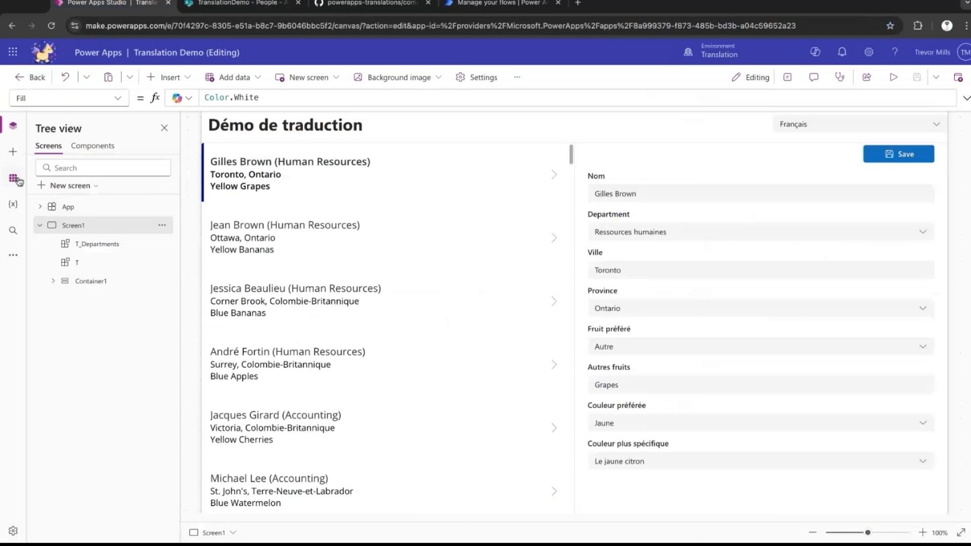
pyautogui.click(168, 194)
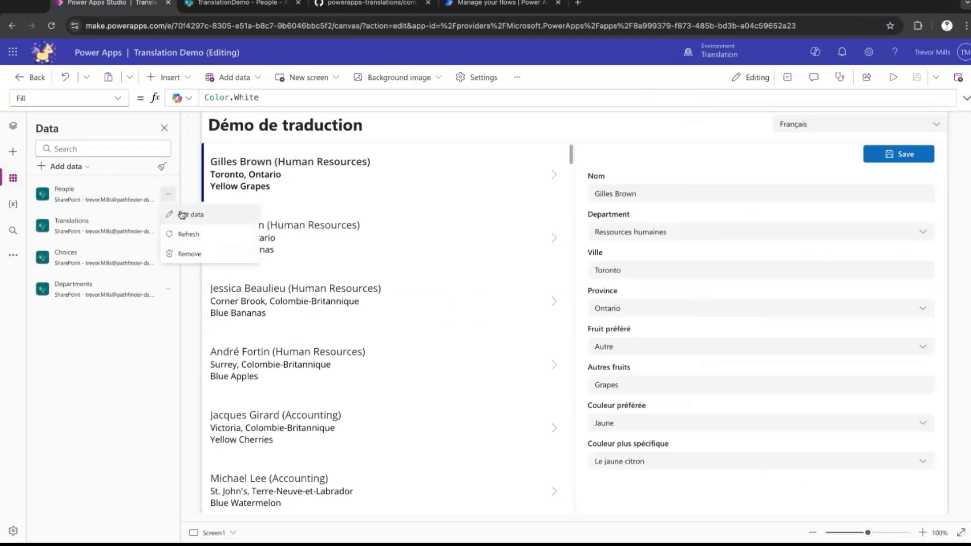
pyautogui.click(200, 241)
pyautogui.click(892, 77)
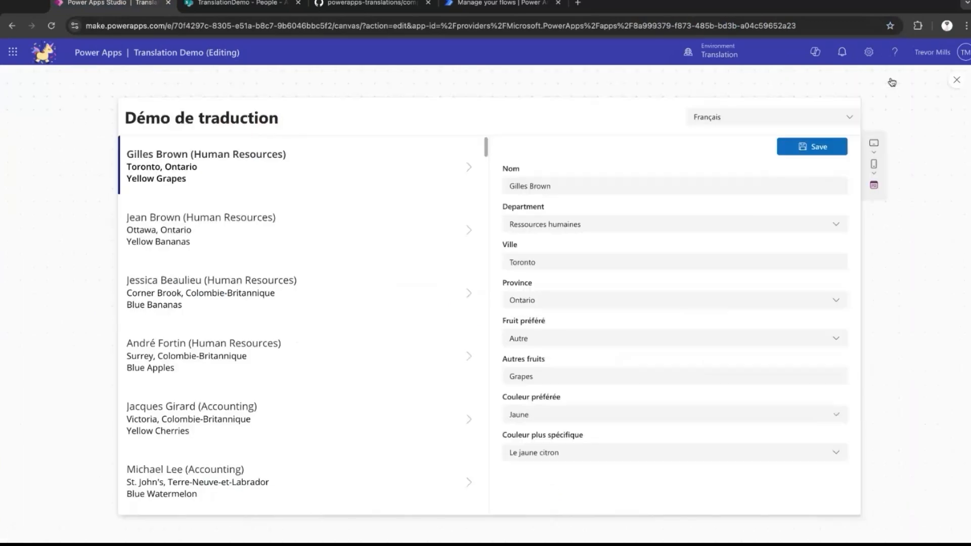
pyautogui.press('Escape')
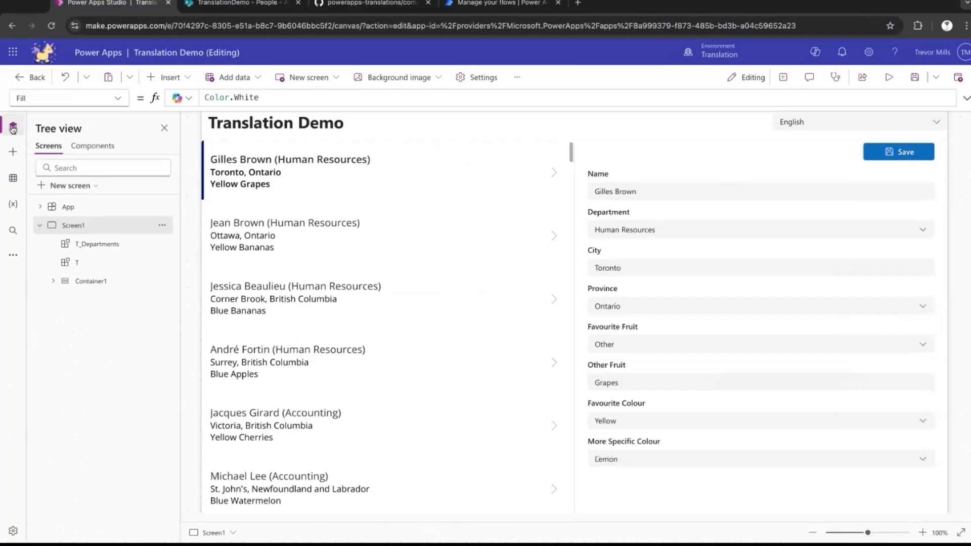
# Add the Photo field from the People data source to Form1.
pyautogui.click(54, 282)
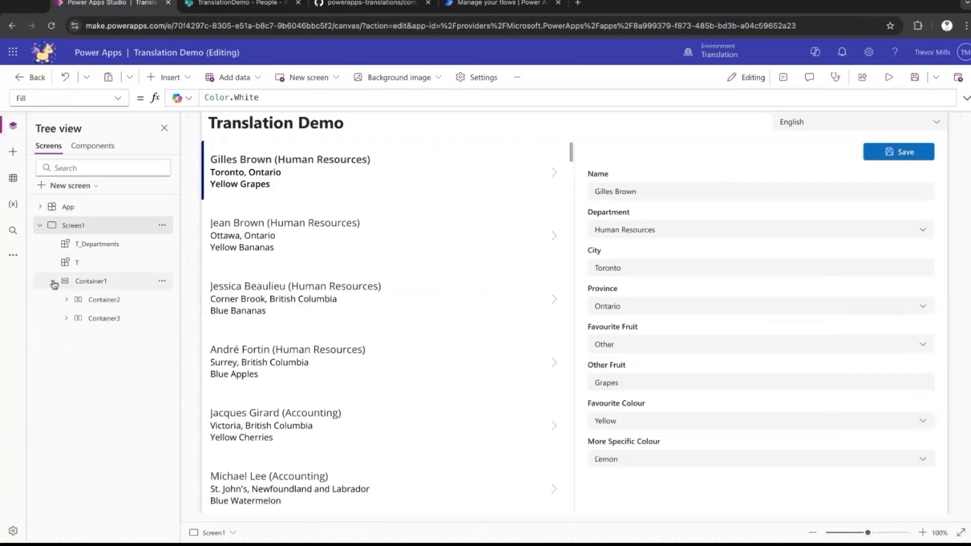
pyautogui.click(724, 339)
pyautogui.click(783, 77)
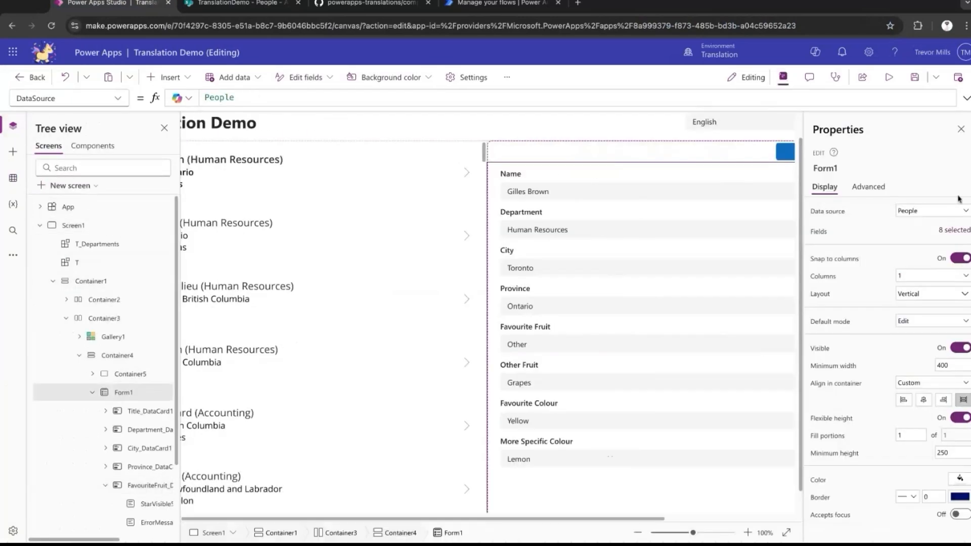
pyautogui.click(960, 231)
pyautogui.click(658, 149)
pyautogui.click(652, 256)
pyautogui.click(663, 395)
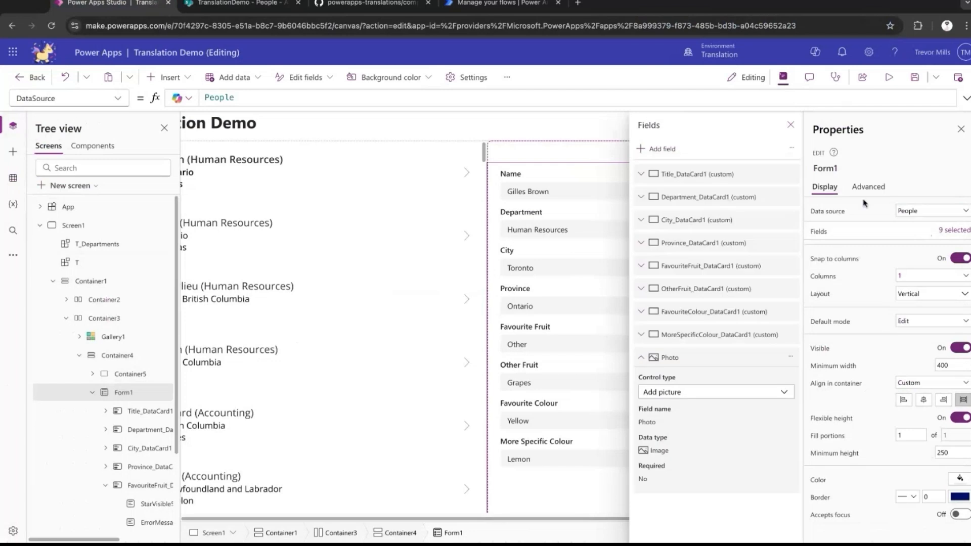
pyautogui.click(960, 129)
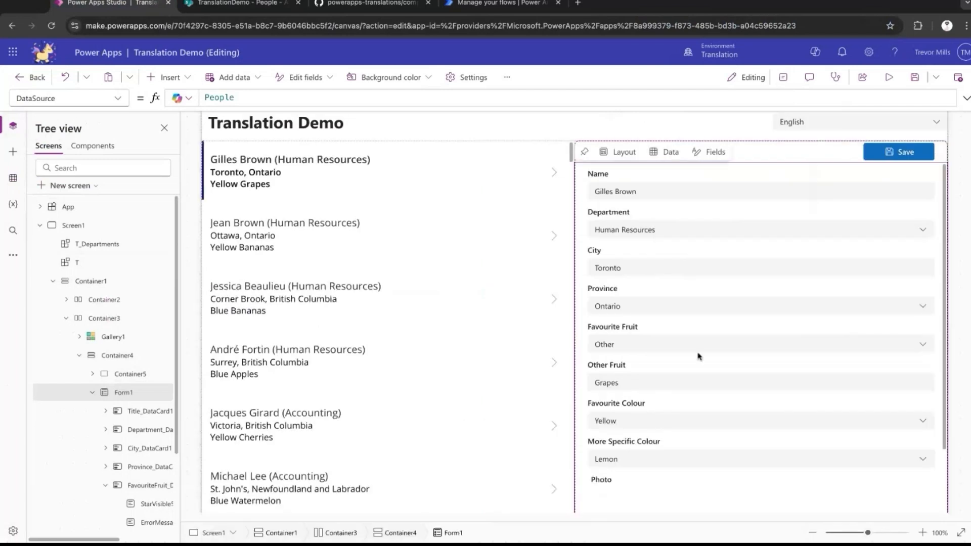
# Select the Photo data card at the end of Form1 and unlock it for property changes.
pyautogui.scroll(-1, 699, 356)
pyautogui.scroll(-2, 695, 374)
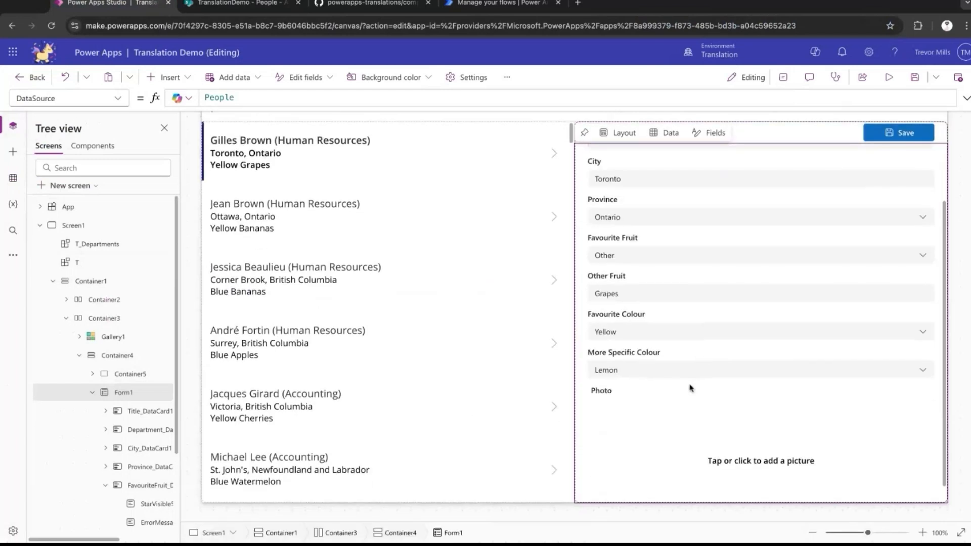
pyautogui.click(647, 403)
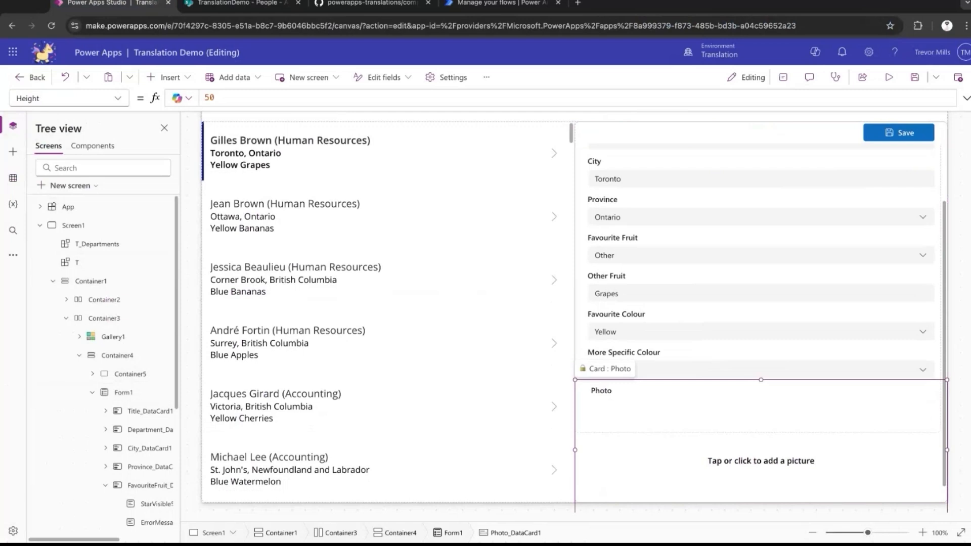
pyautogui.scroll(-1, 761, 327)
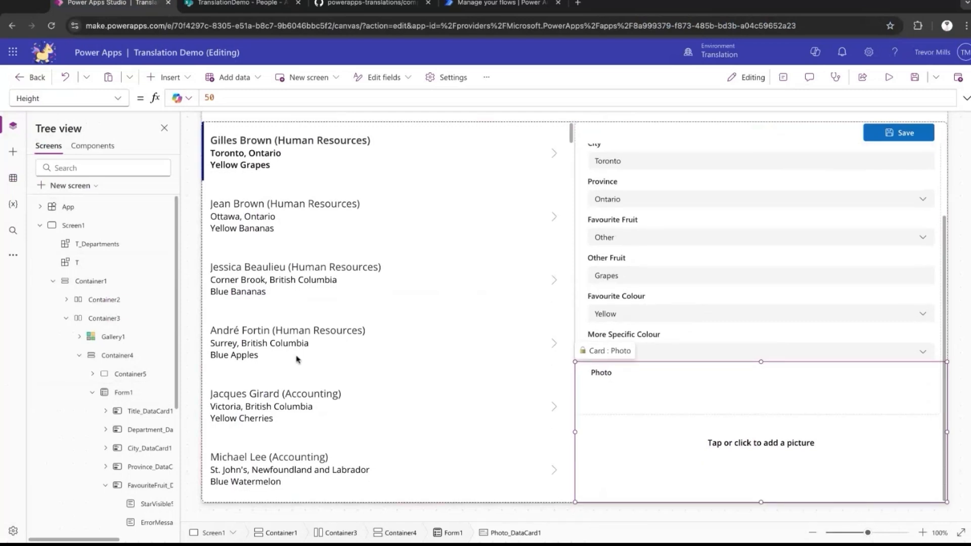
pyautogui.scroll(-1, 155, 412)
pyautogui.scroll(-3, 155, 412)
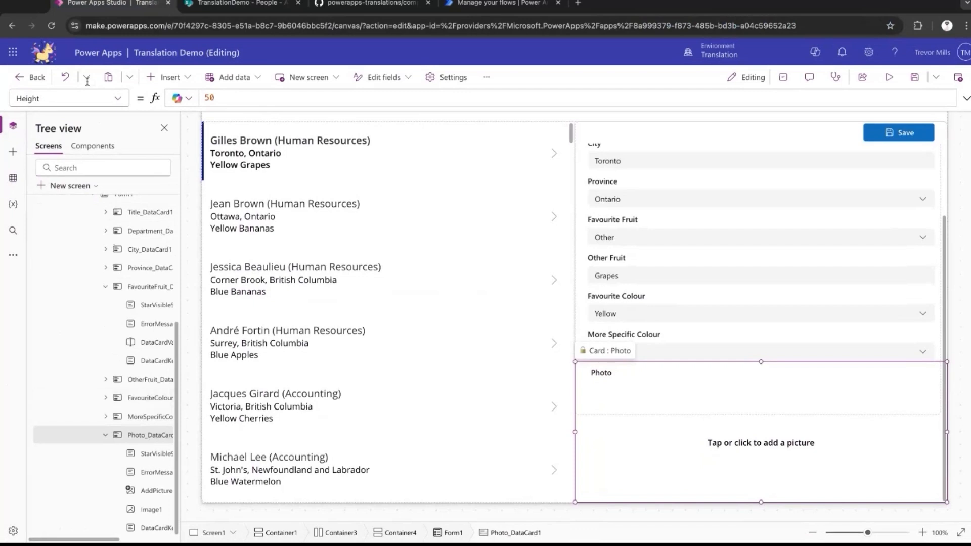
pyautogui.click(118, 99)
pyautogui.click(120, 100)
pyautogui.click(783, 77)
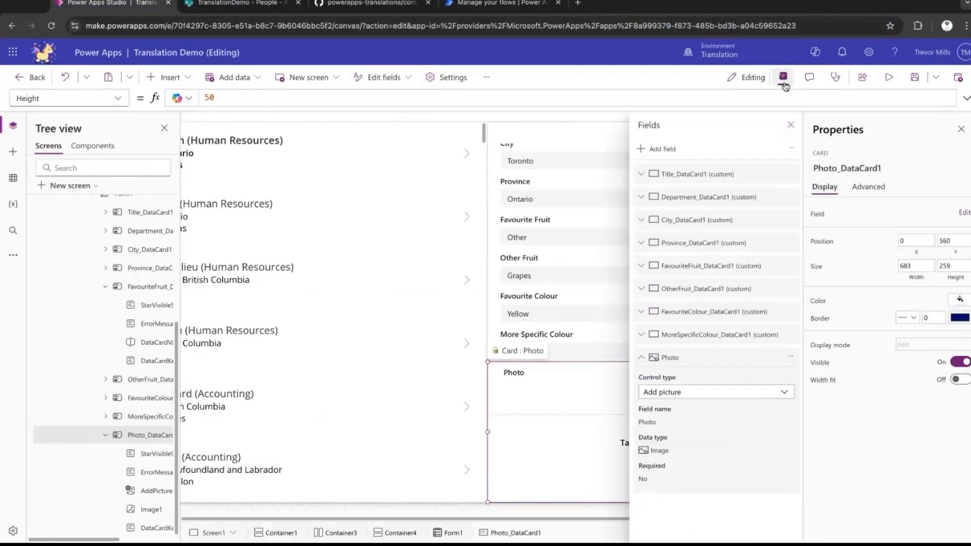
pyautogui.click(879, 188)
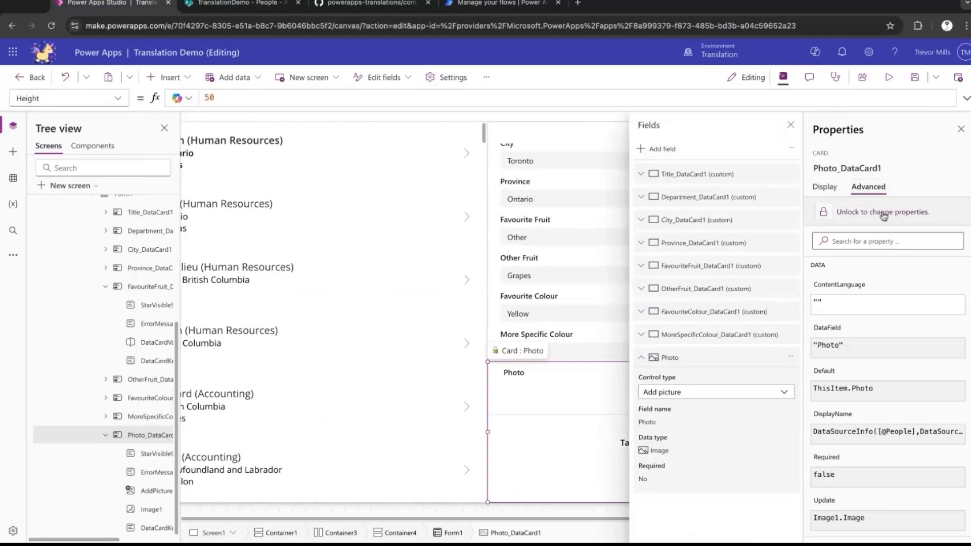
pyautogui.click(882, 212)
# Set the DisplayName of the Photo data card to T.__("Photo").
pyautogui.click(118, 98)
pyautogui.click(95, 251)
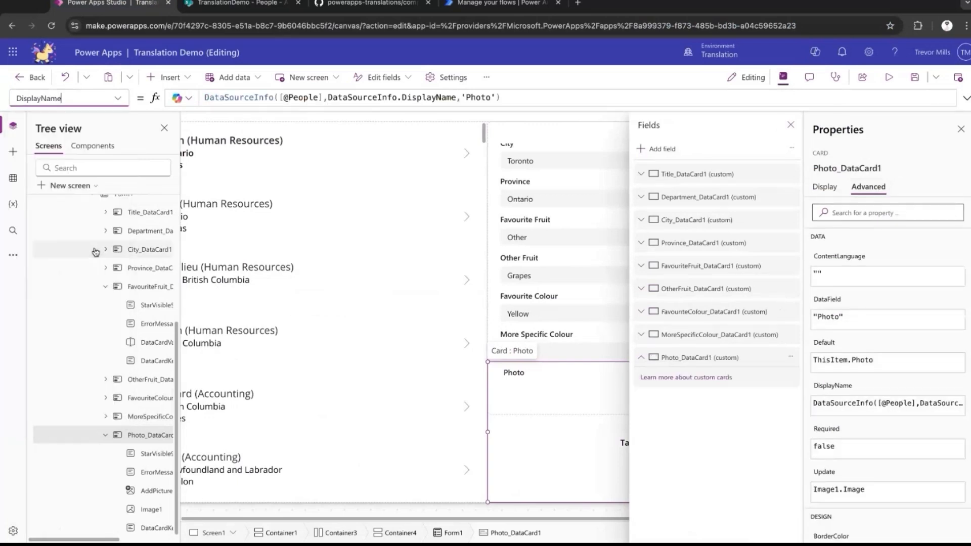
pyautogui.tripleClick(357, 96)
pyautogui.write('T')
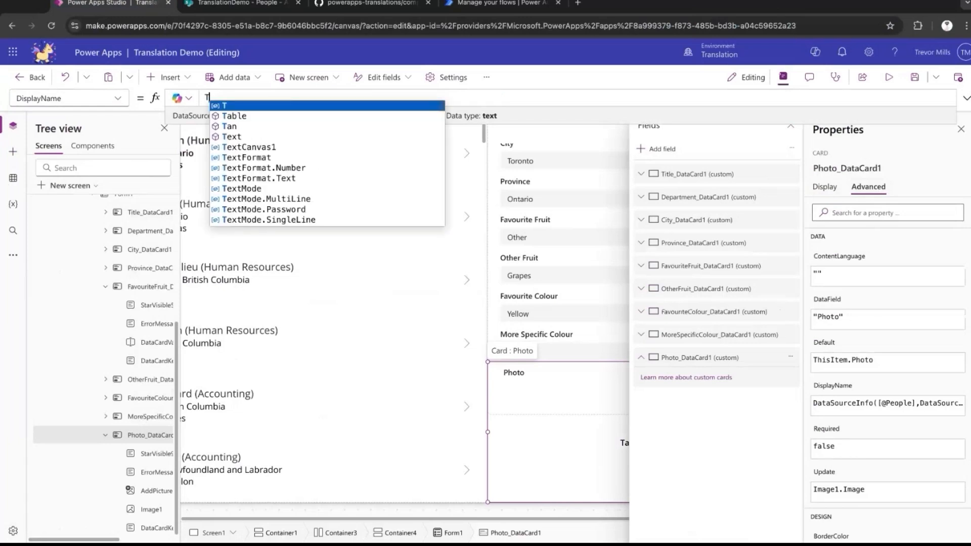
pyautogui.write('.__("Photo')
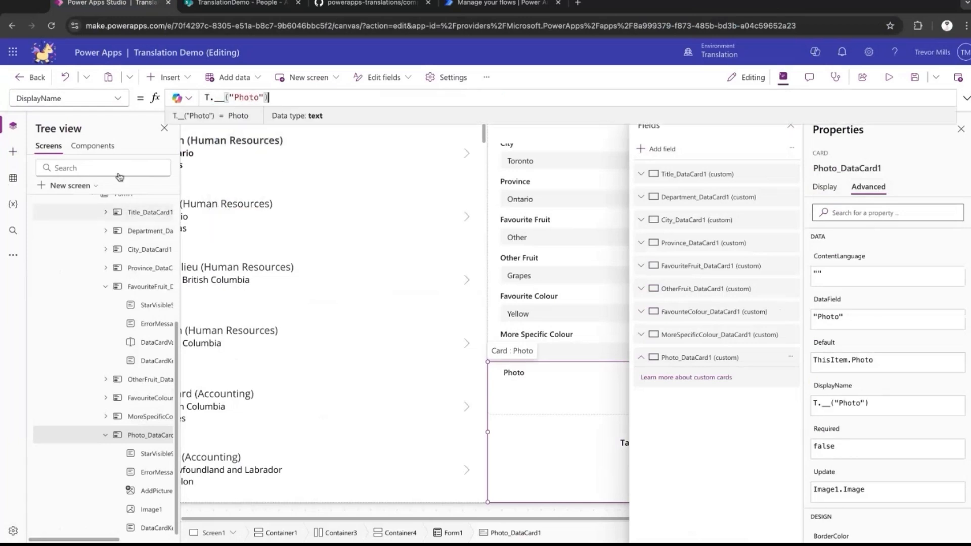
# Set the Text of the AddPicture control in the Photo card to T.__("Tap or click to add a picture").
pyautogui.click(161, 495)
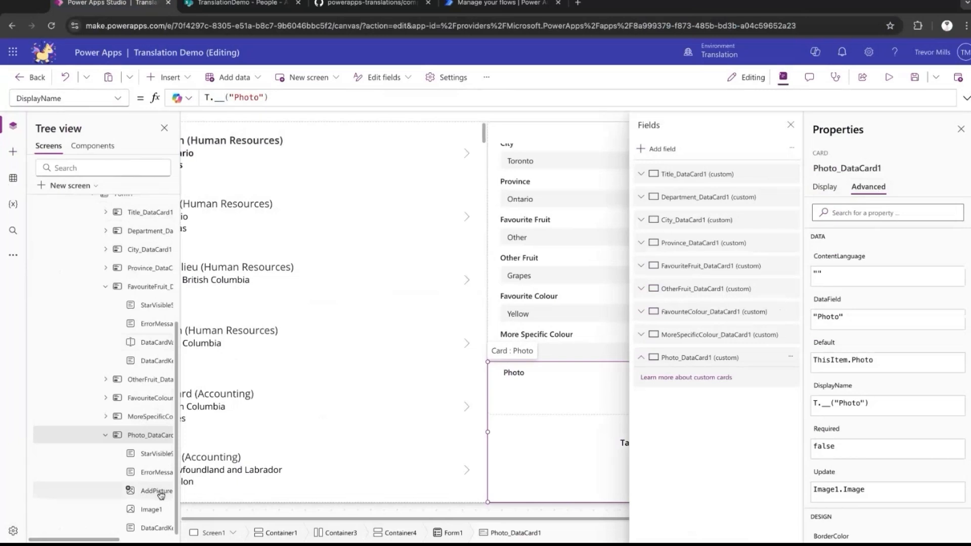
pyautogui.click(961, 130)
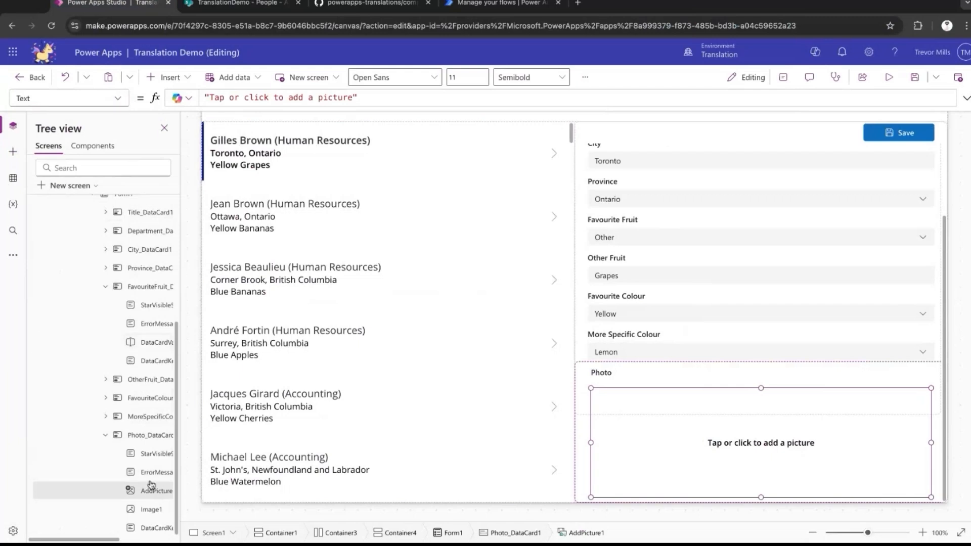
pyautogui.doubleClick(213, 98)
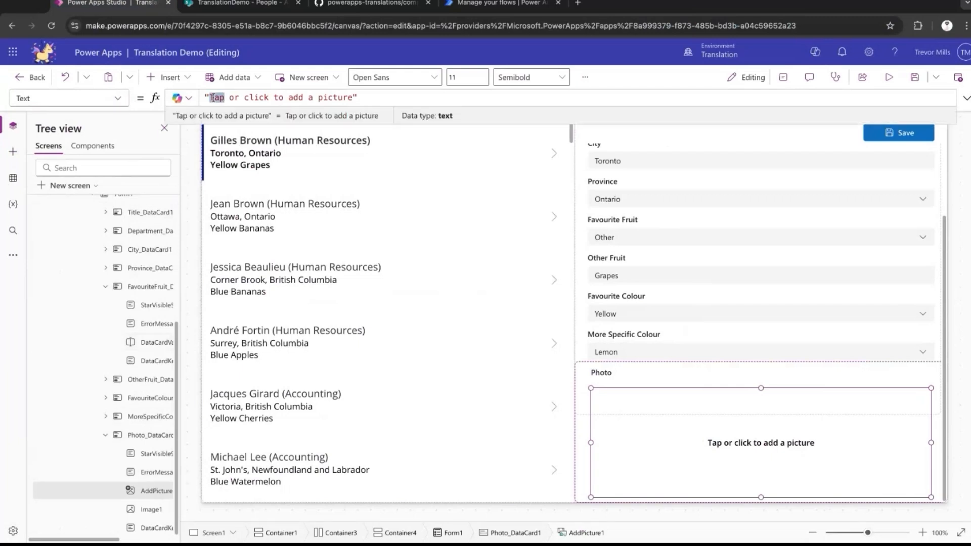
pyautogui.write('T.__(')
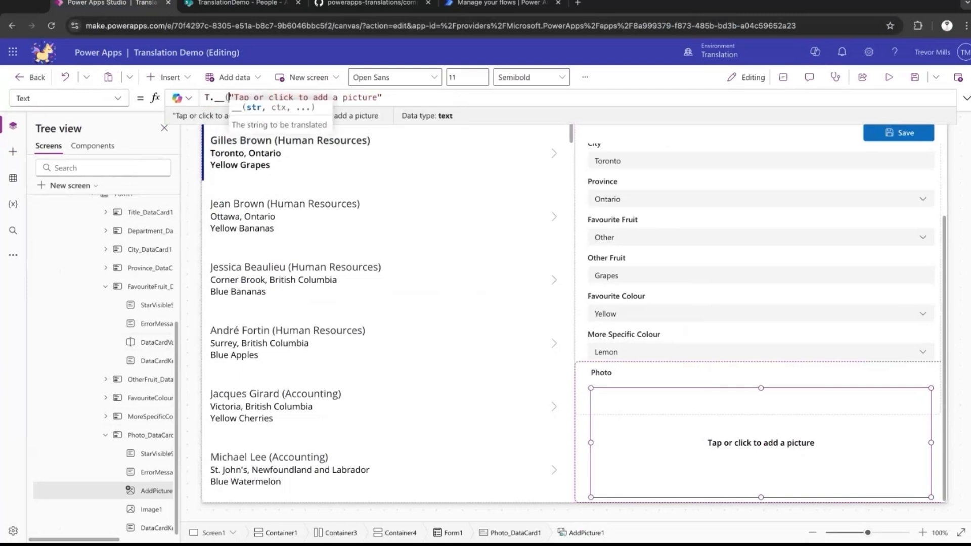
pyautogui.write(')')
# Switch to the SharePoint Translations list and add an item titled Photo with TitleFR Le Photo.
pyautogui.click(238, 3)
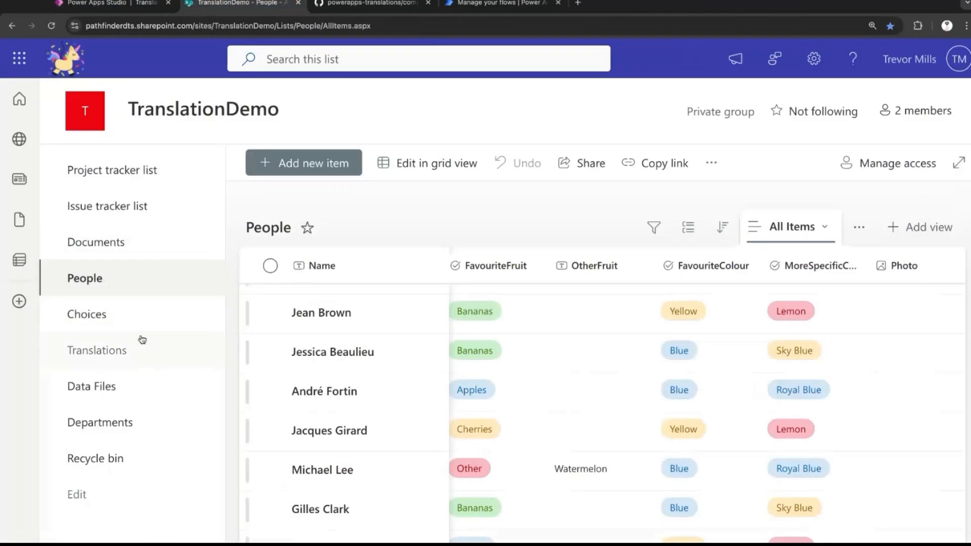
pyautogui.click(138, 349)
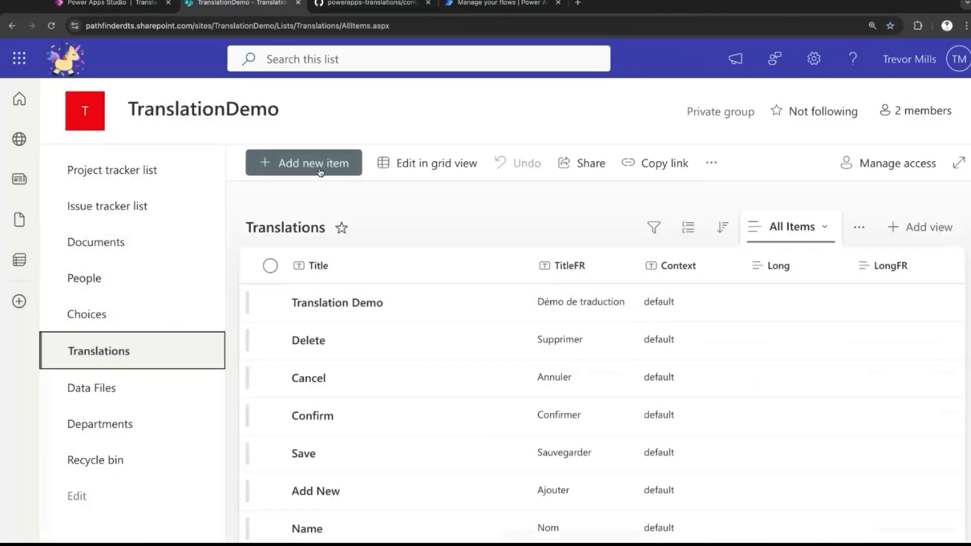
pyautogui.click(320, 165)
pyautogui.write('Phot')
pyautogui.press('Tab')
pyautogui.write('Le')
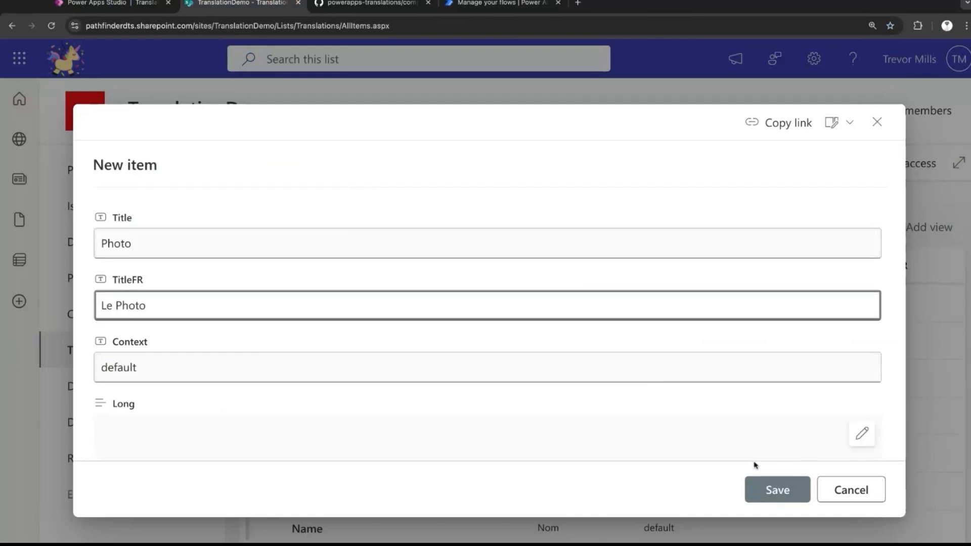
pyautogui.click(777, 491)
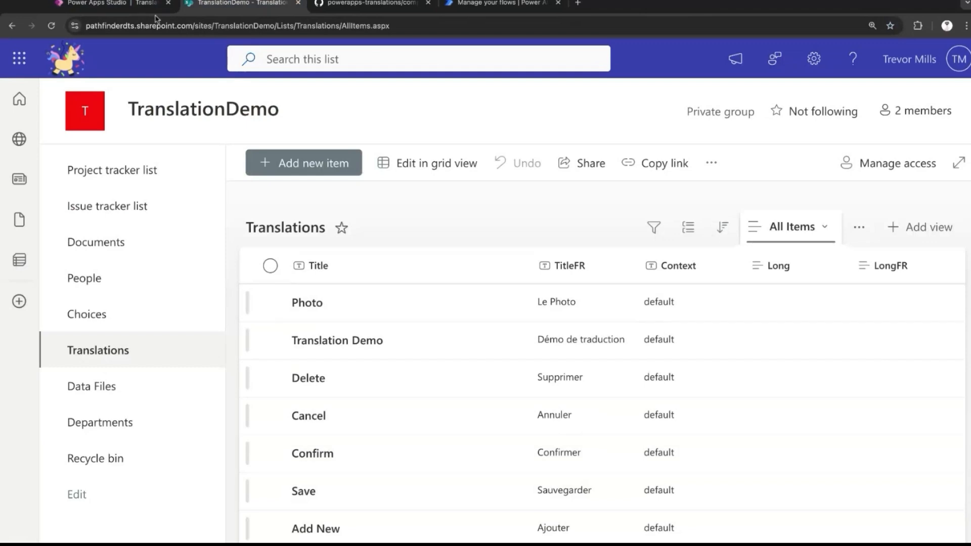
# Copy the picture prompt from Power Apps Studio and add it to SharePoint Translations with TitleFR "Le Tap or click to add a picture".
pyautogui.click(146, 6)
pyautogui.moveTo(386, 97); pyautogui.dragTo(234, 97)
pyautogui.hotkey('ctrl', 'c')
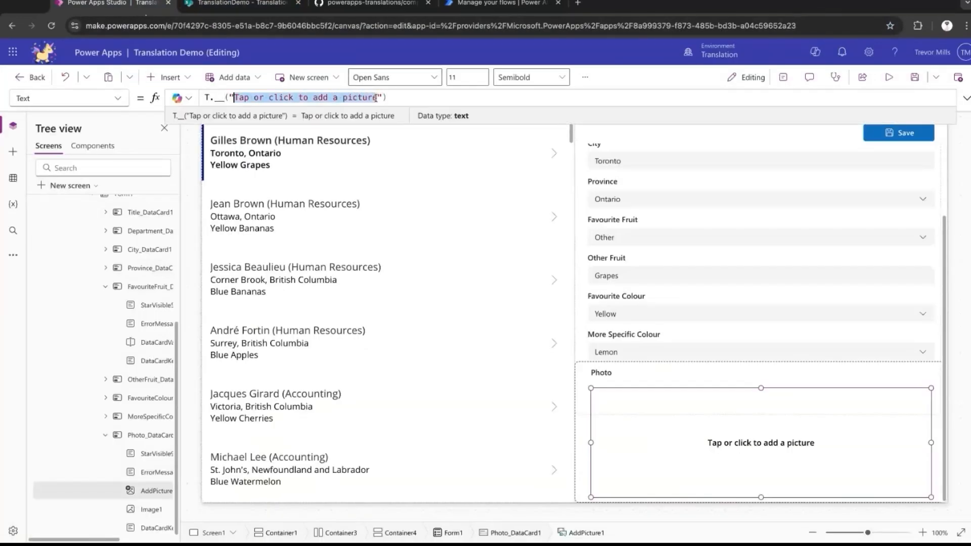
pyautogui.click(240, 3)
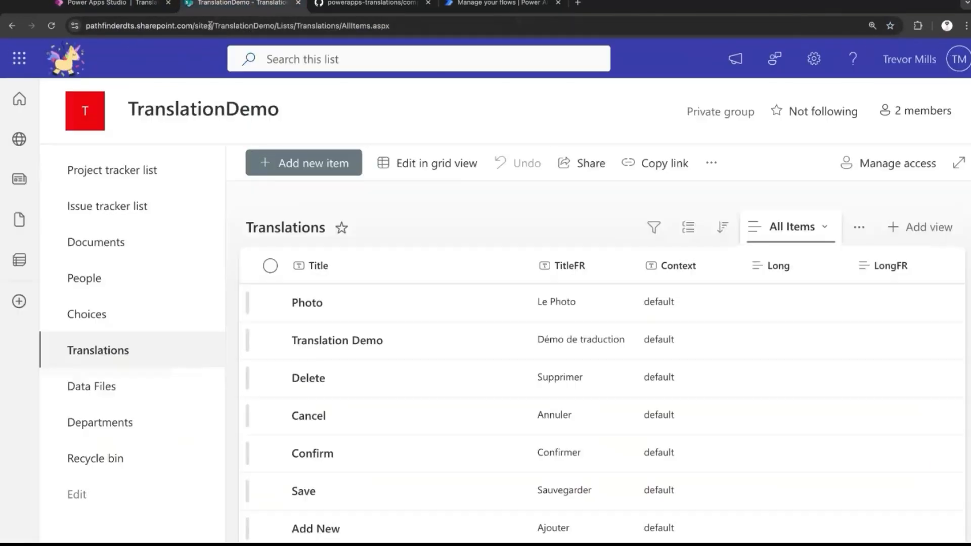
pyautogui.click(298, 162)
pyautogui.write('Le')
pyautogui.hotkey('ctrl', 'v')
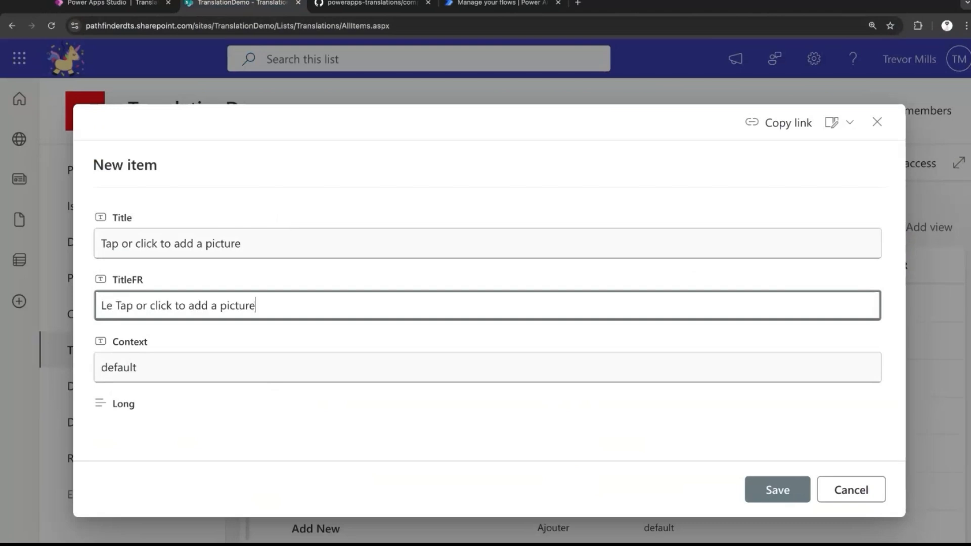
pyautogui.click(777, 489)
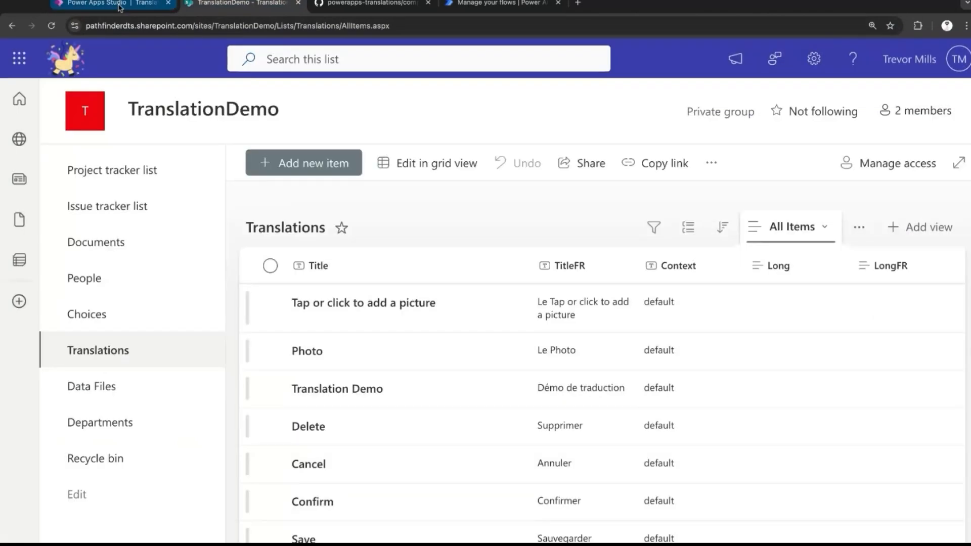
# Switch back to Power Apps Studio, refresh the Translations data source and preview the app in Français.
pyautogui.click(120, 7)
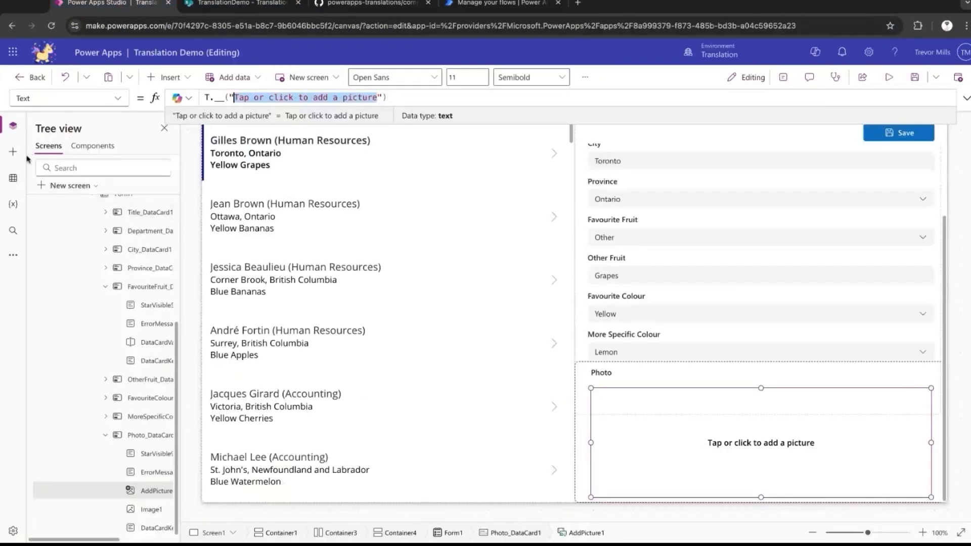
pyautogui.click(13, 178)
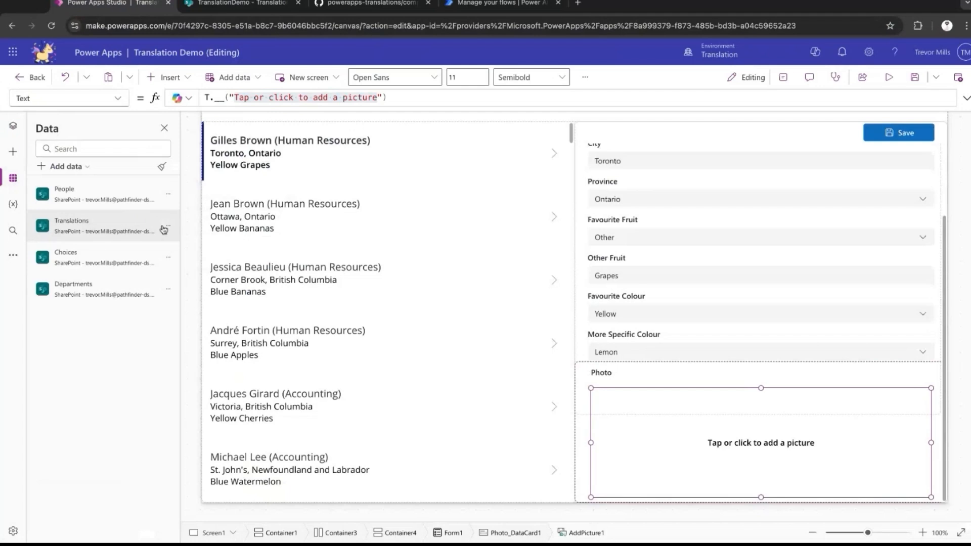
pyautogui.click(163, 229)
pyautogui.click(177, 265)
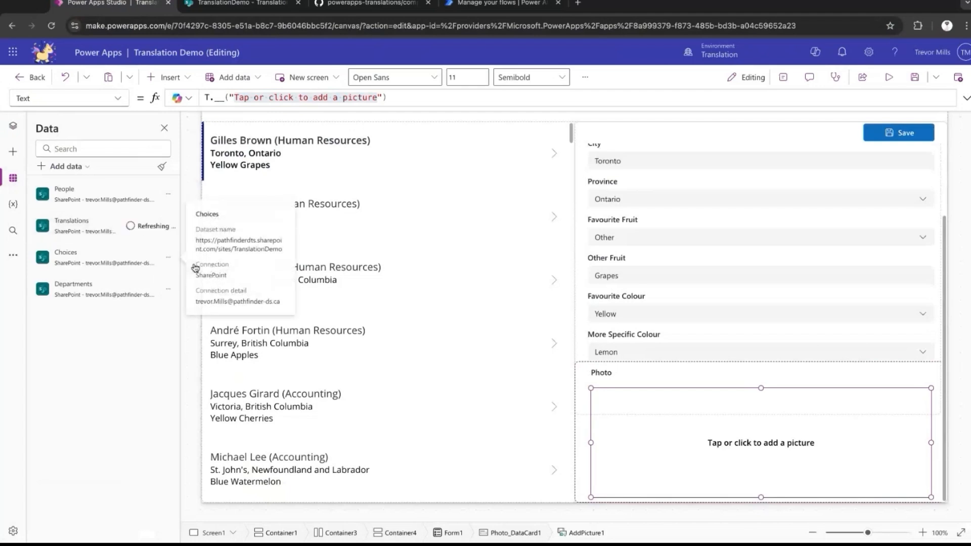
pyautogui.click(888, 77)
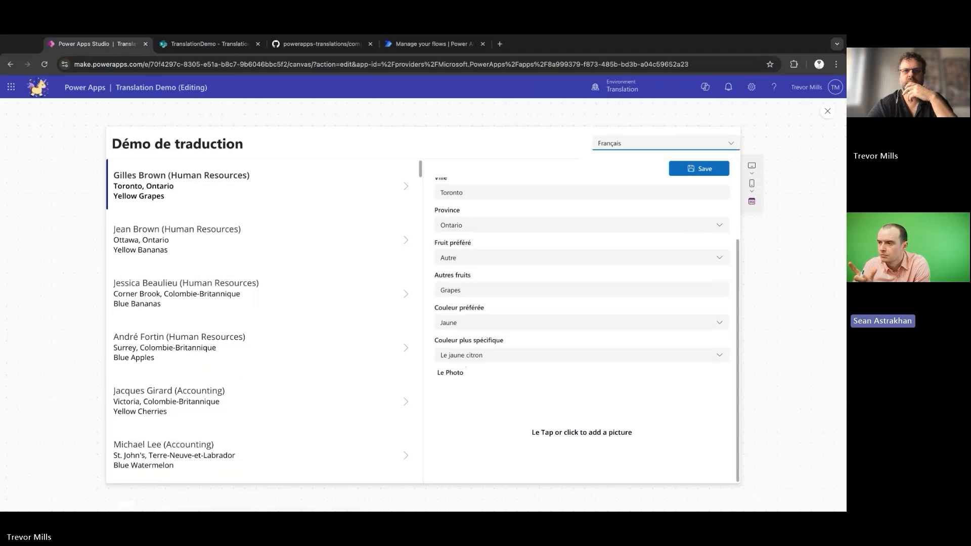
# Switch to the SharePoint Translations list and copy the title intro_text from the entry with long rich text.
pyautogui.hotkey('ctrl', 'Tab')
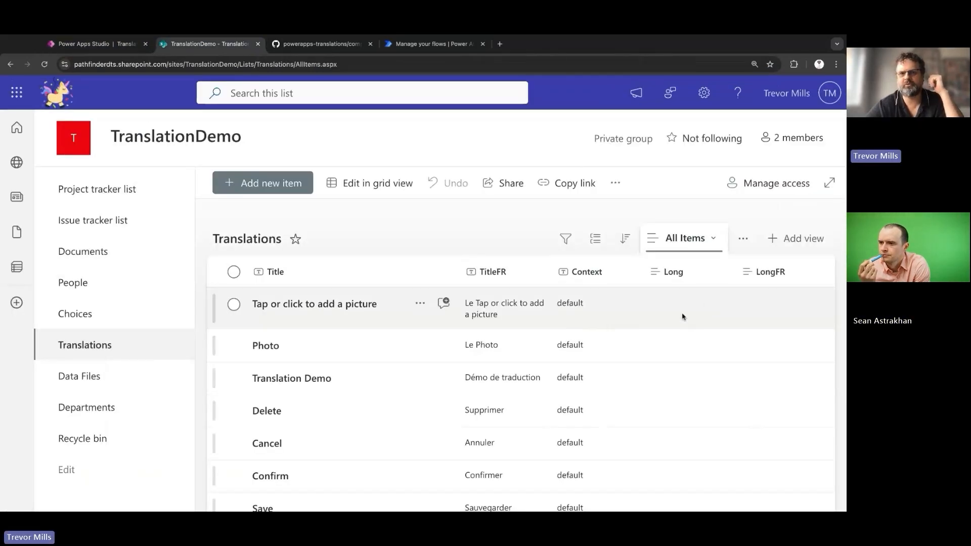
pyautogui.scroll(-5, 679, 304)
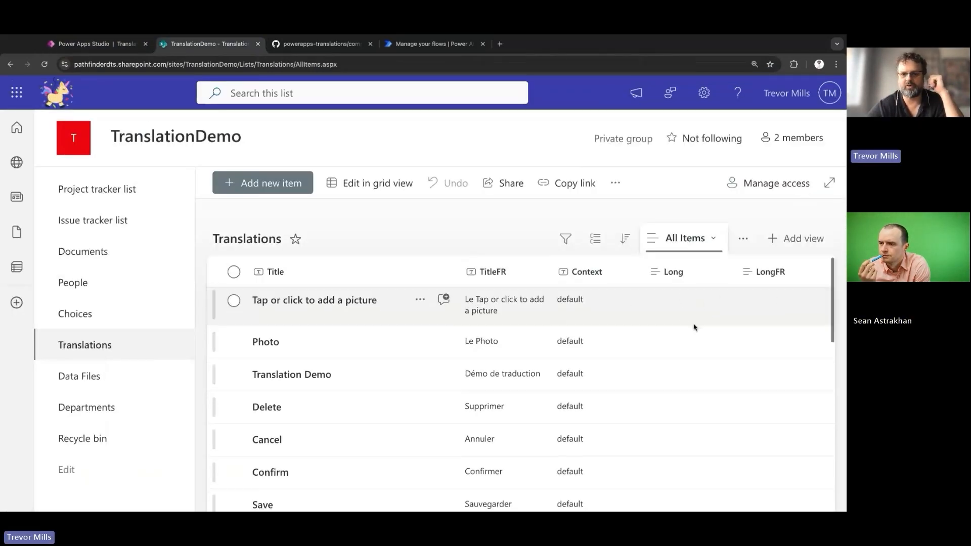
pyautogui.scroll(-5, 694, 327)
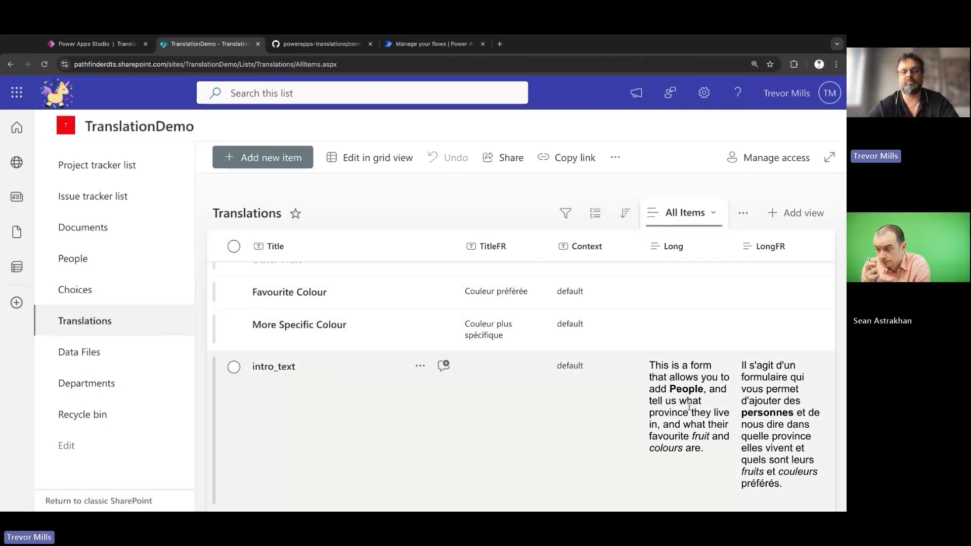
pyautogui.doubleClick(273, 366)
# Switch back to Power Apps Studio, exit the preview and insert an HTML text control after the title in Container2.
pyautogui.click(106, 46)
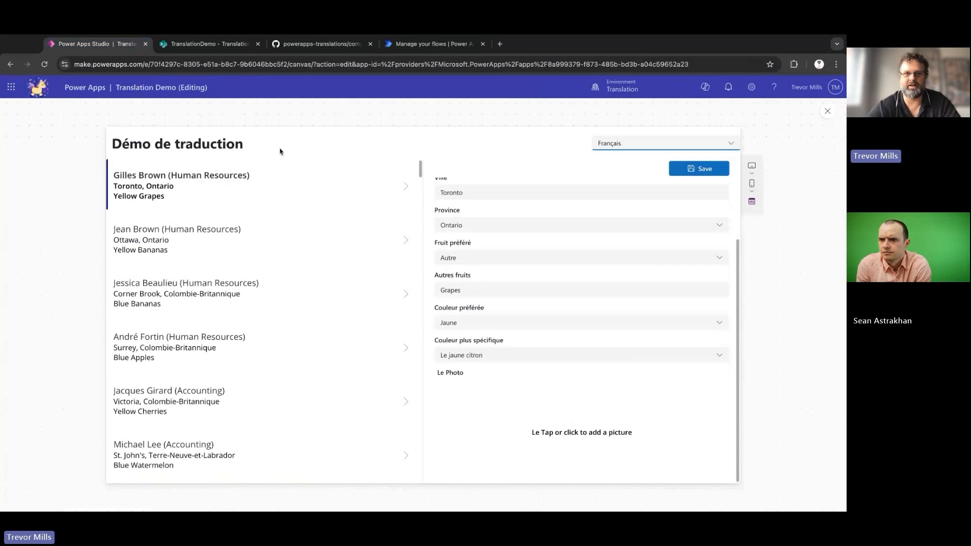
pyautogui.click(827, 111)
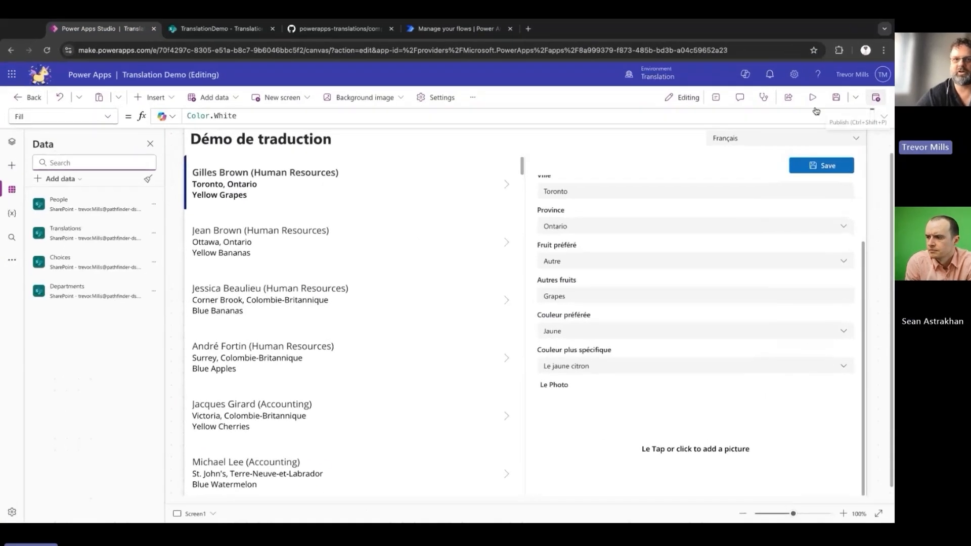
pyautogui.click(586, 148)
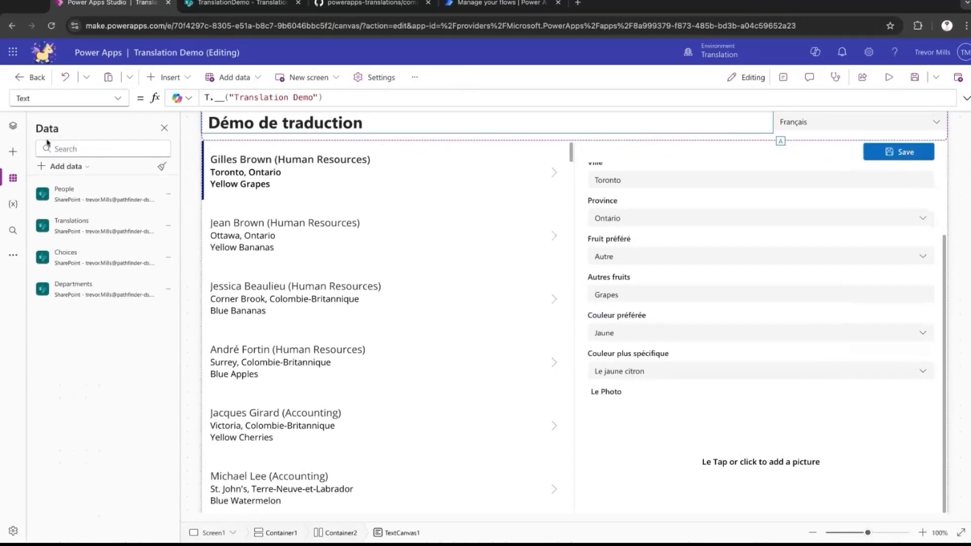
pyautogui.click(14, 127)
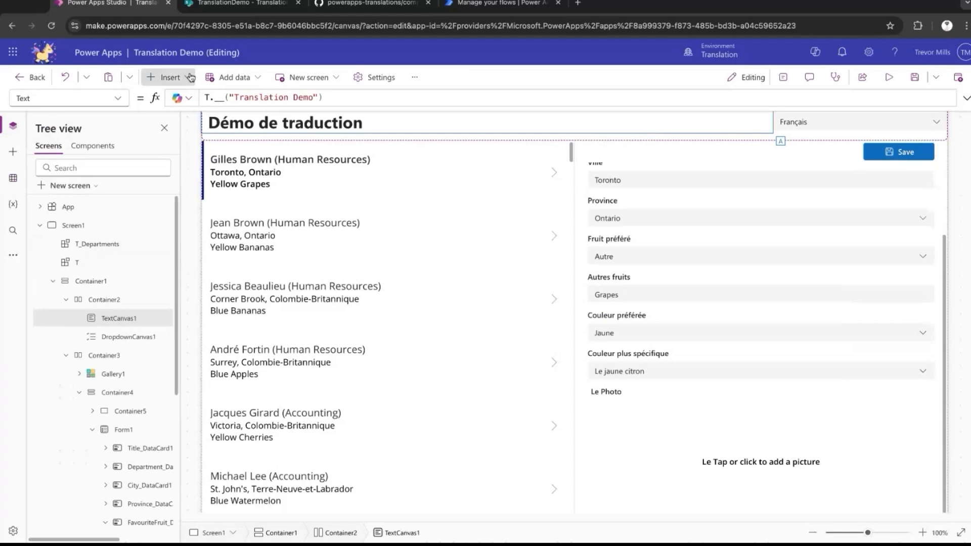
pyautogui.click(166, 76)
pyautogui.write('html')
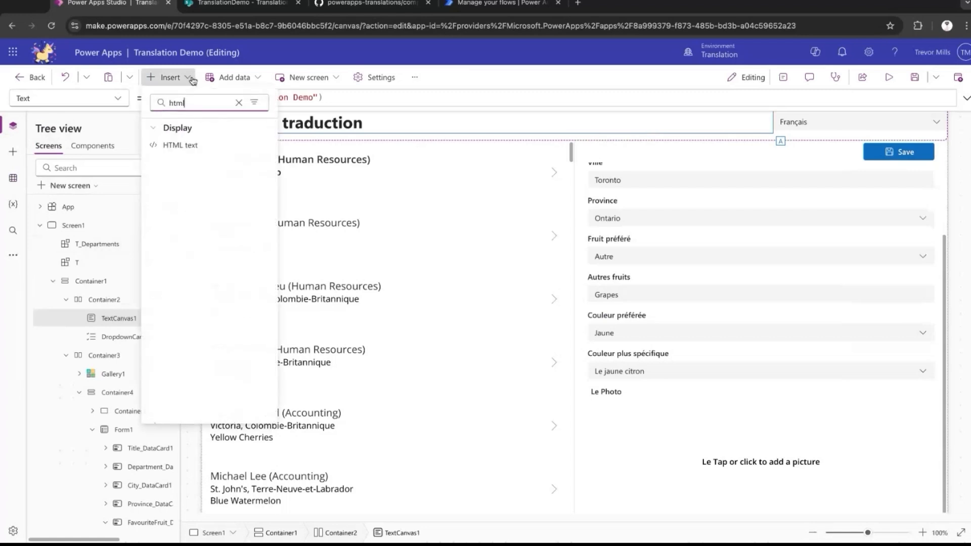
pyautogui.click(195, 146)
pyautogui.moveTo(116, 357); pyautogui.dragTo(124, 349)
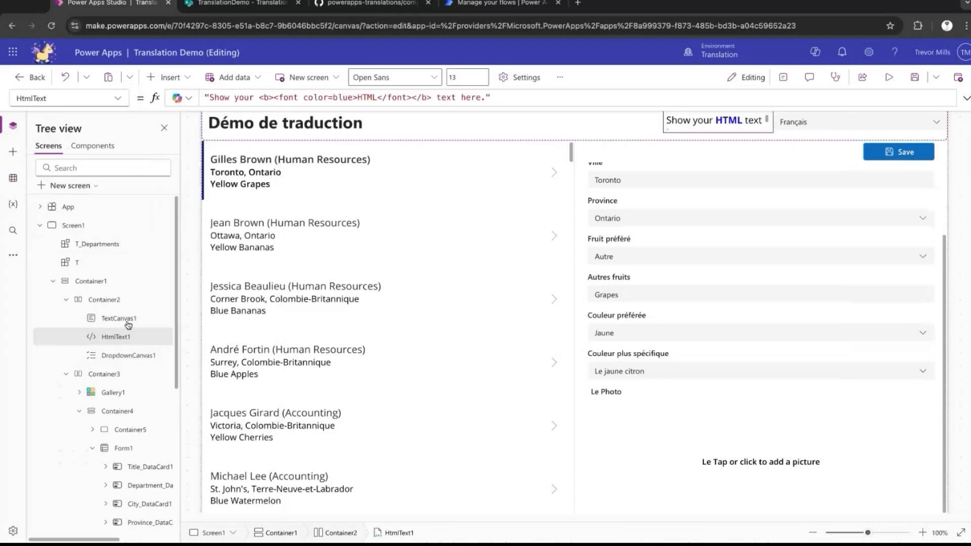
# Set the new HTML text control's HtmlText formula to T.__("intro_text").
pyautogui.tripleClick(292, 98)
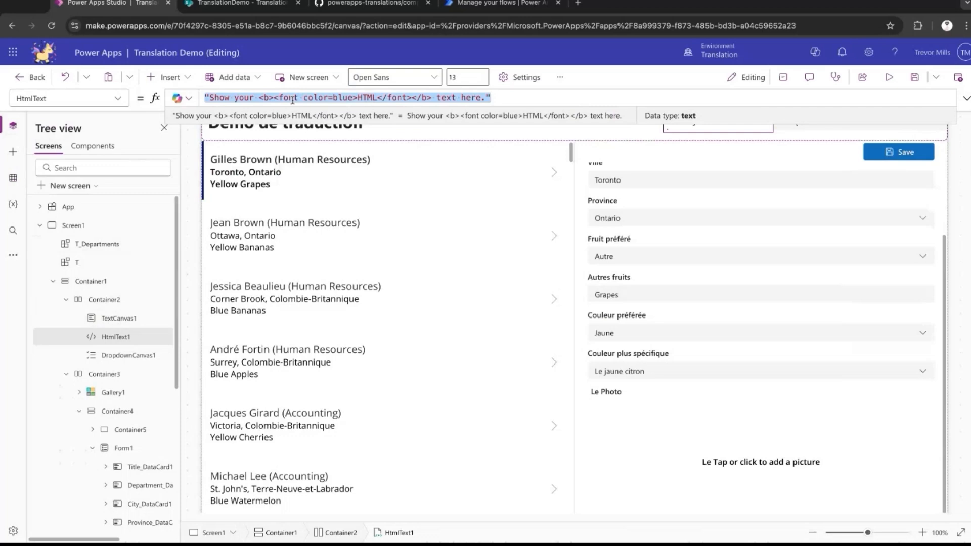
pyautogui.write('T.')
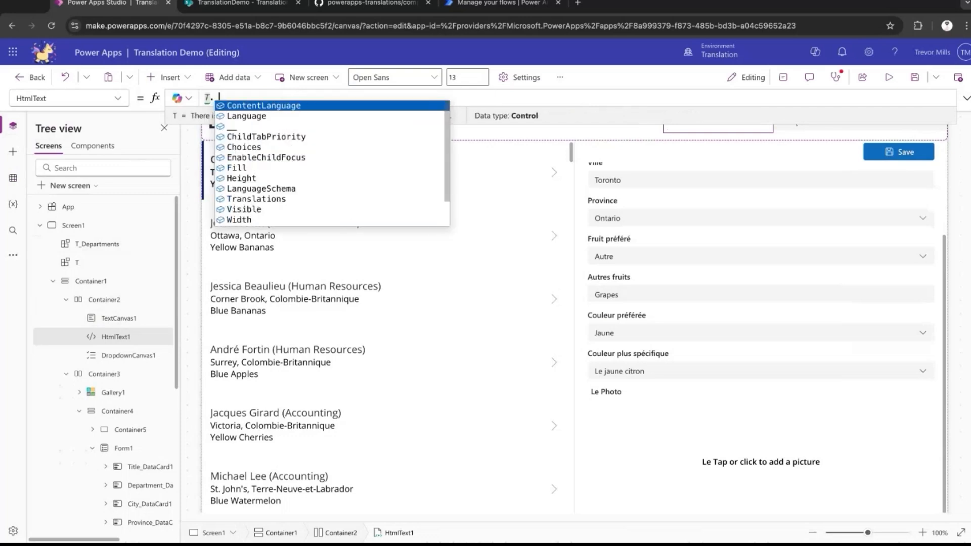
pyautogui.write('__("intro_t')
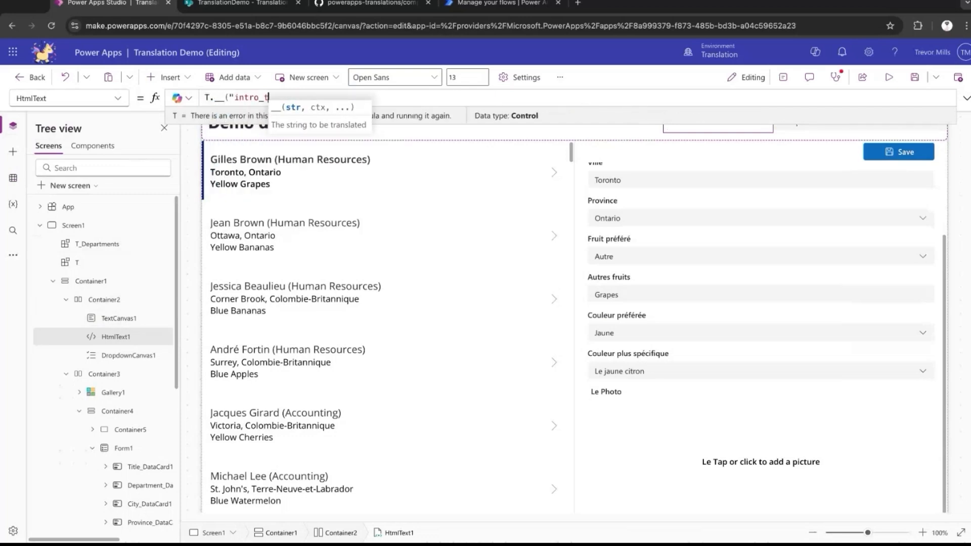
pyautogui.write('ext")')
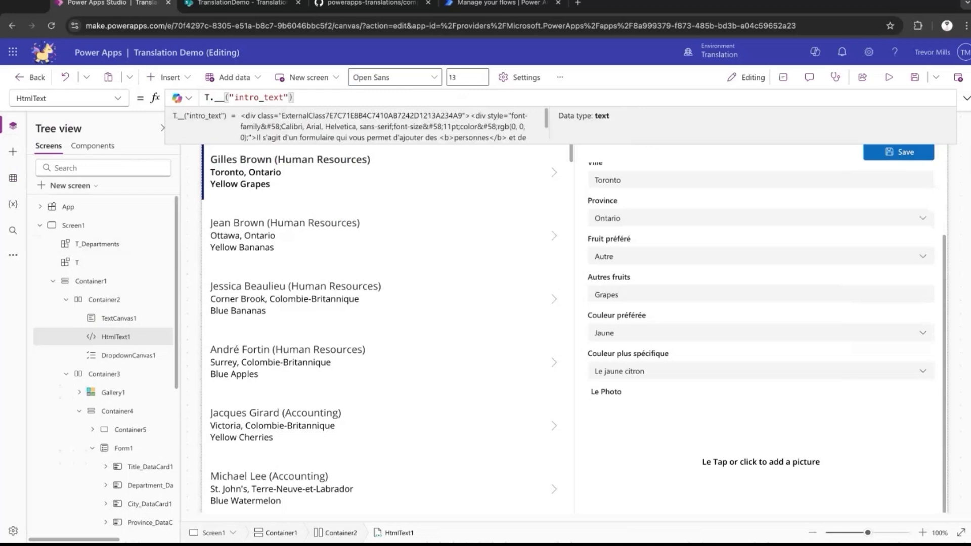
pyautogui.click(966, 98)
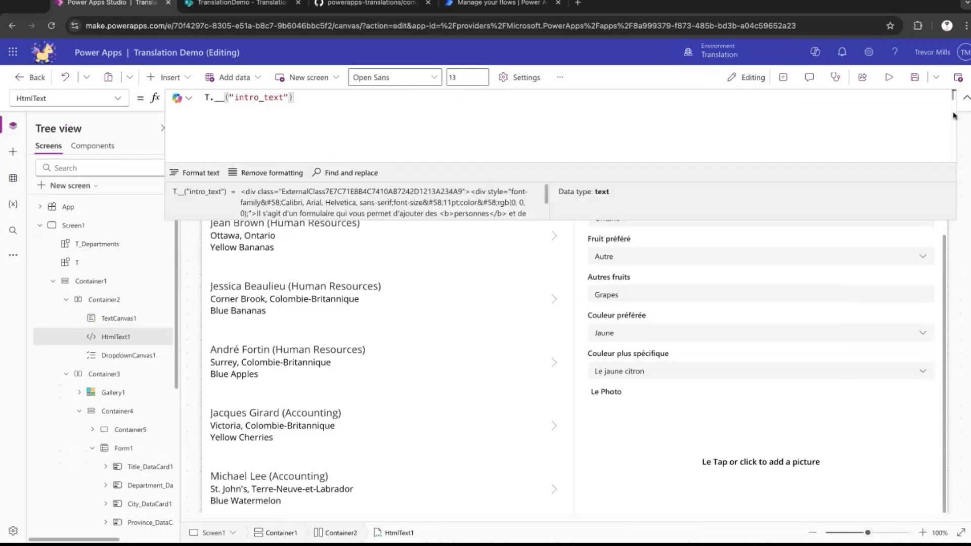
pyautogui.click(966, 98)
# Preview the app, switch its language from Français to English to check the intro text, and exit the preview.
pyautogui.click(889, 77)
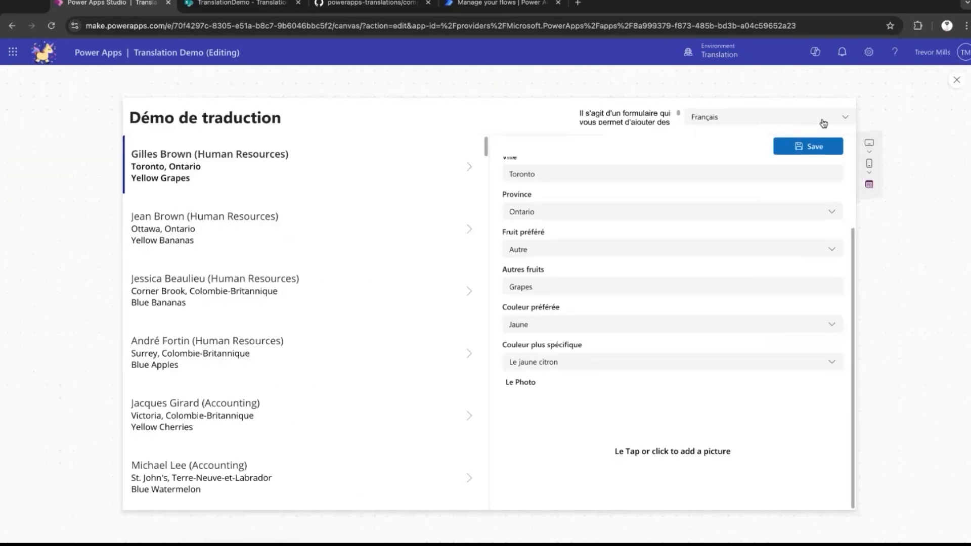
pyautogui.click(823, 124)
pyautogui.click(743, 142)
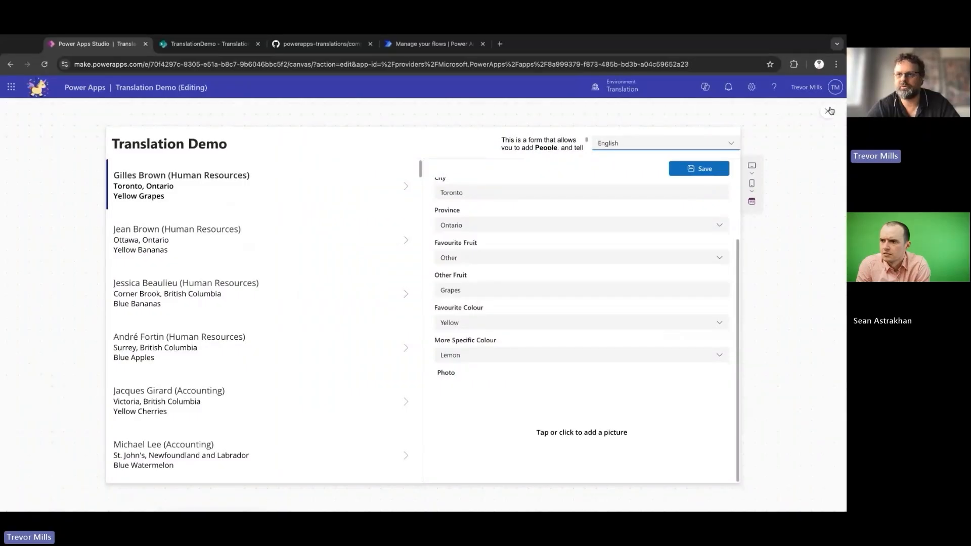
pyautogui.click(829, 111)
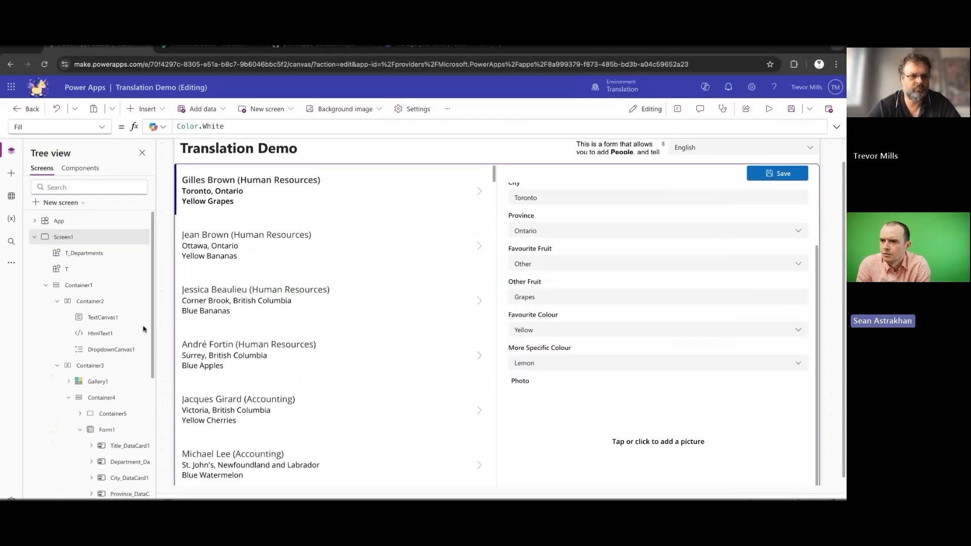